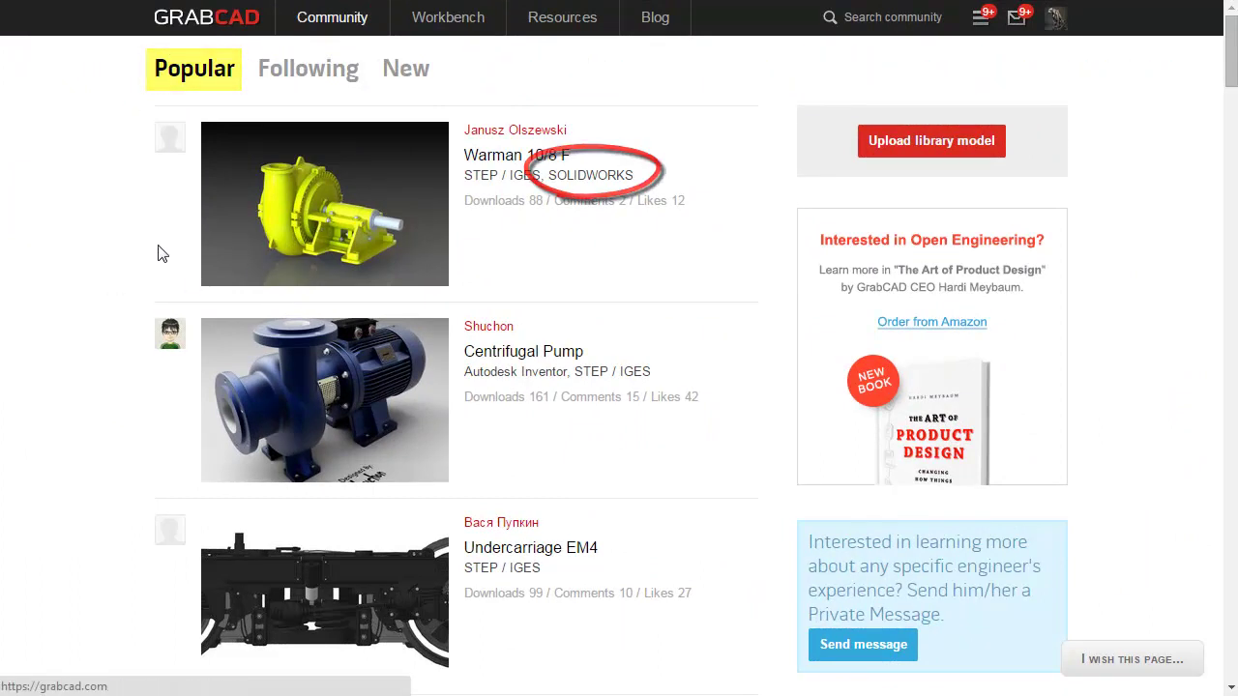
# - Browse the Popular feed, then switch to the New tab to list recent uploads like the Parker refill cartridge
pyautogui.scroll(-3, 136, 253)
pyautogui.scroll(-9, 135, 254)
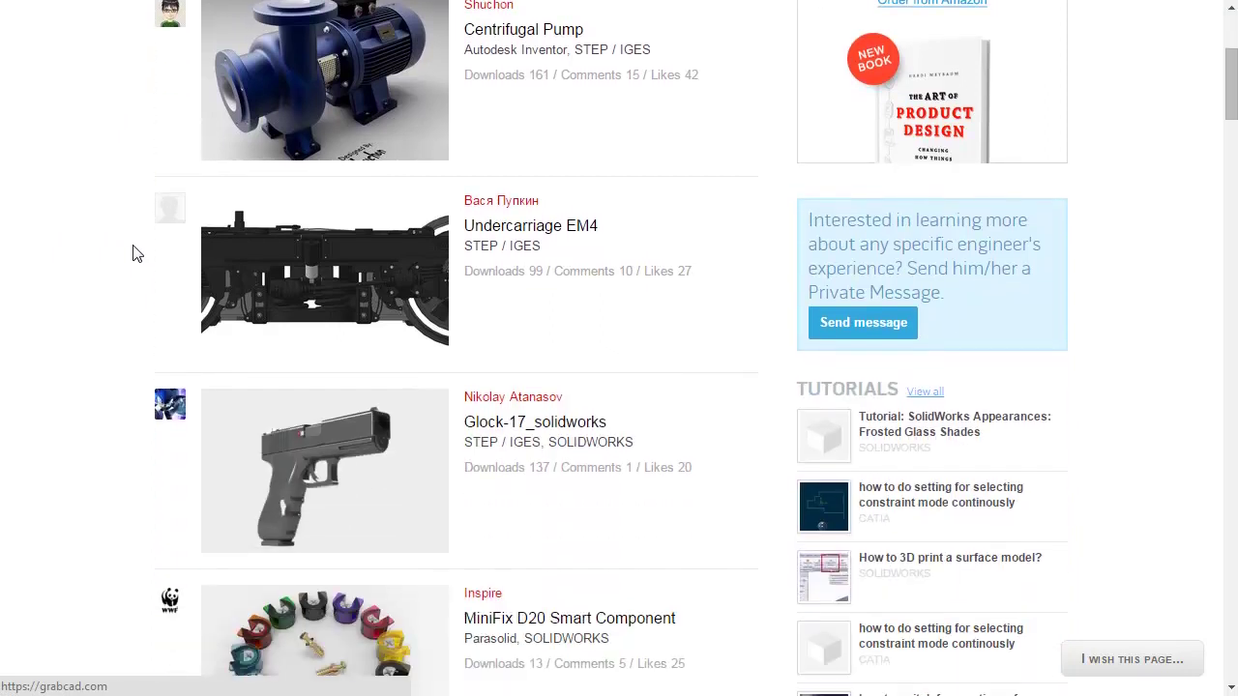
pyautogui.scroll(-1, 136, 253)
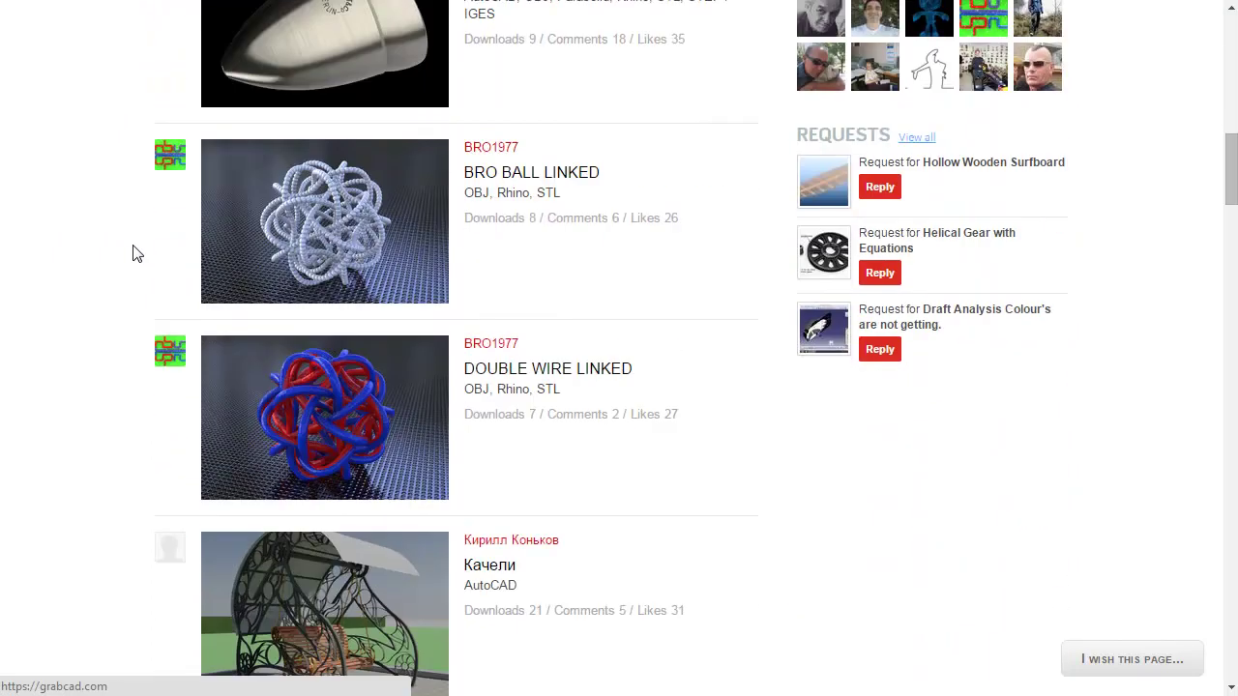
pyautogui.scroll(5, 135, 253)
pyautogui.scroll(8, 136, 253)
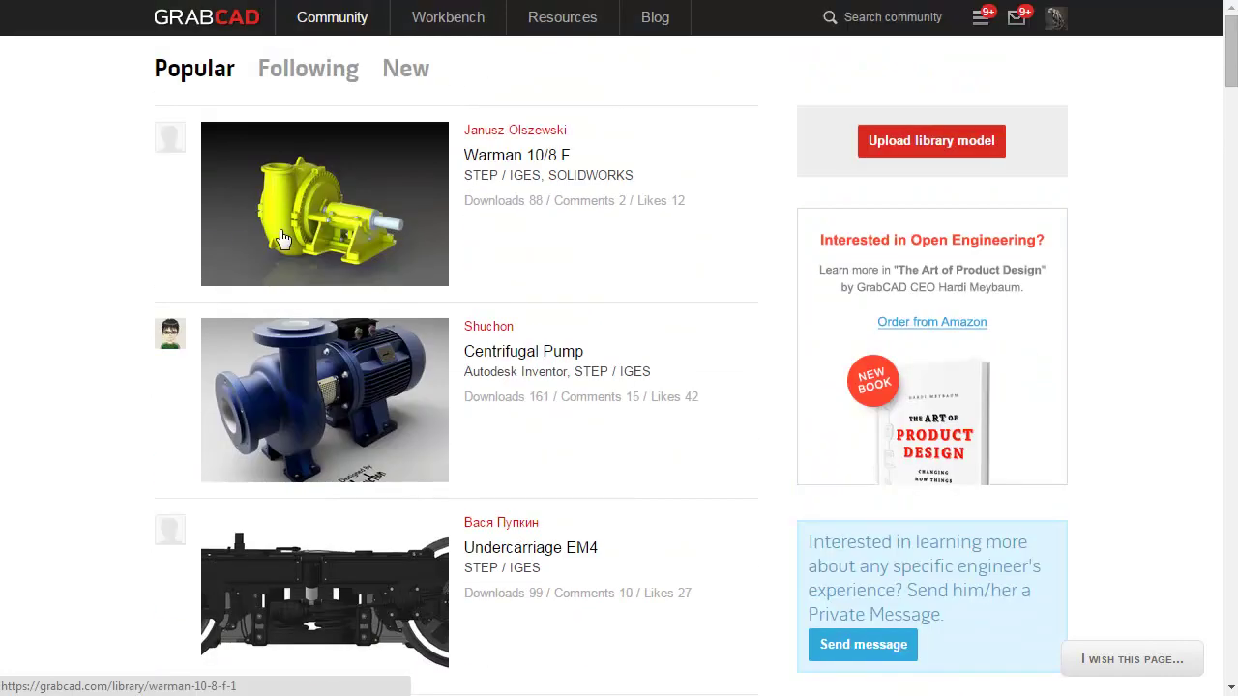
pyautogui.click(407, 74)
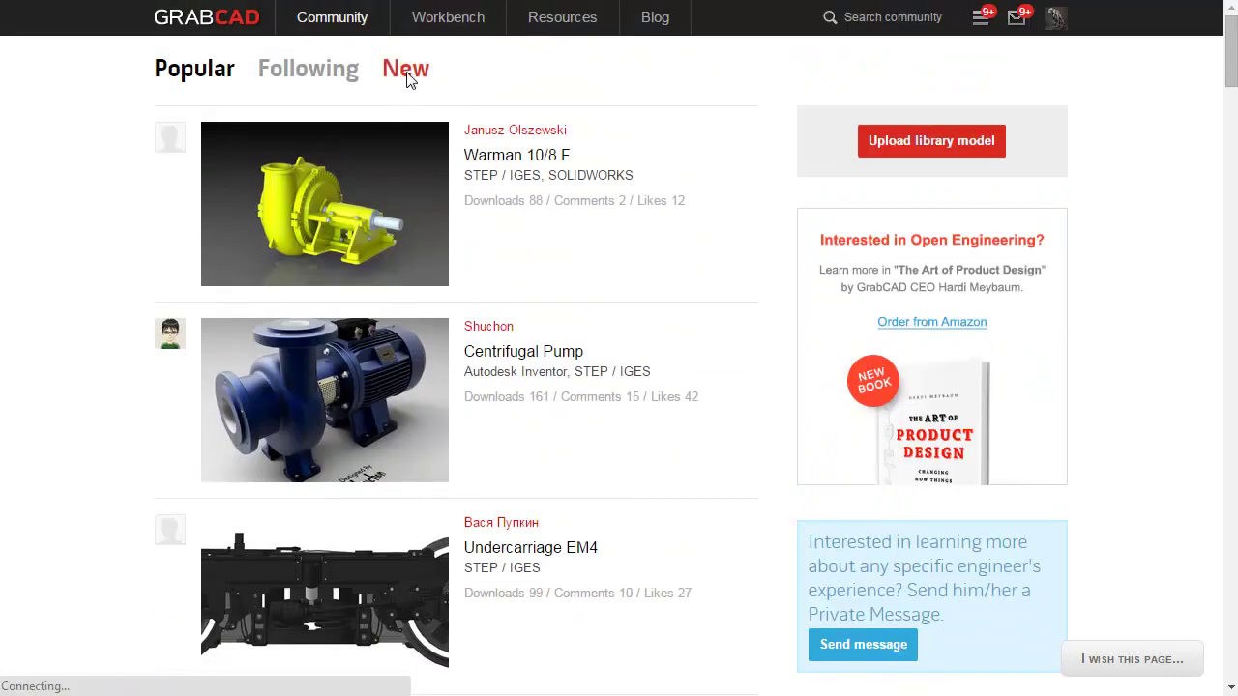
pyautogui.scroll(-10, 282, 244)
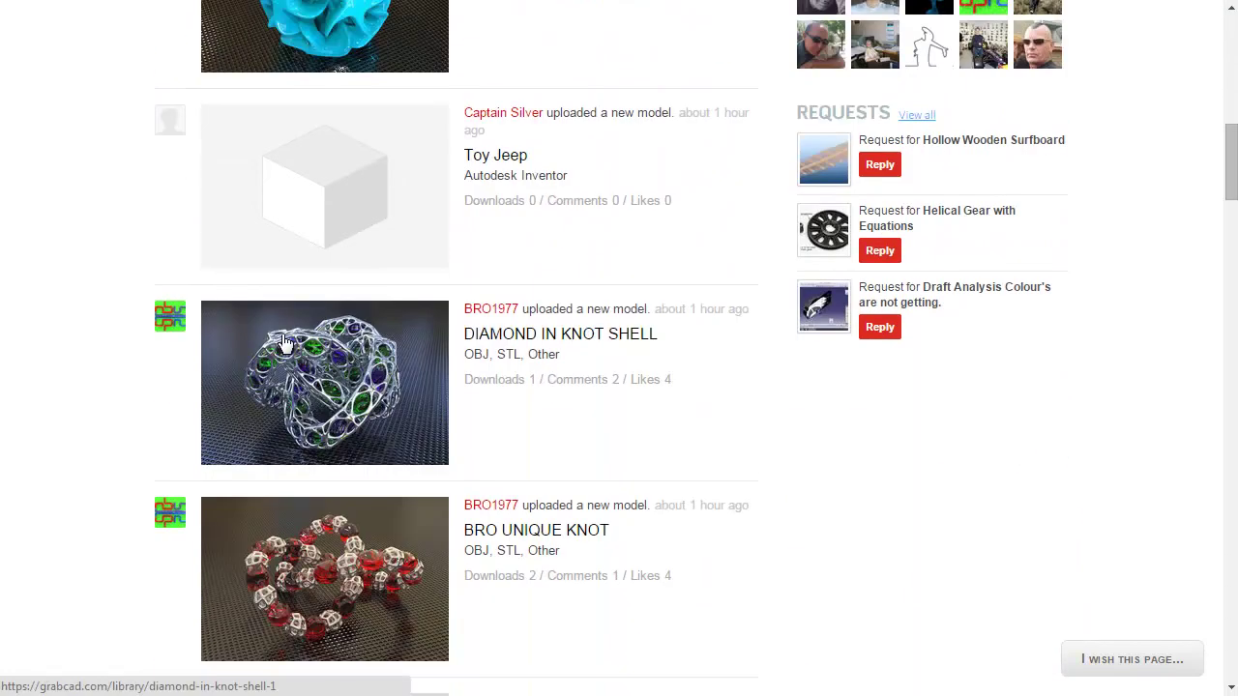
pyautogui.scroll(8, 283, 343)
pyautogui.scroll(3, 285, 345)
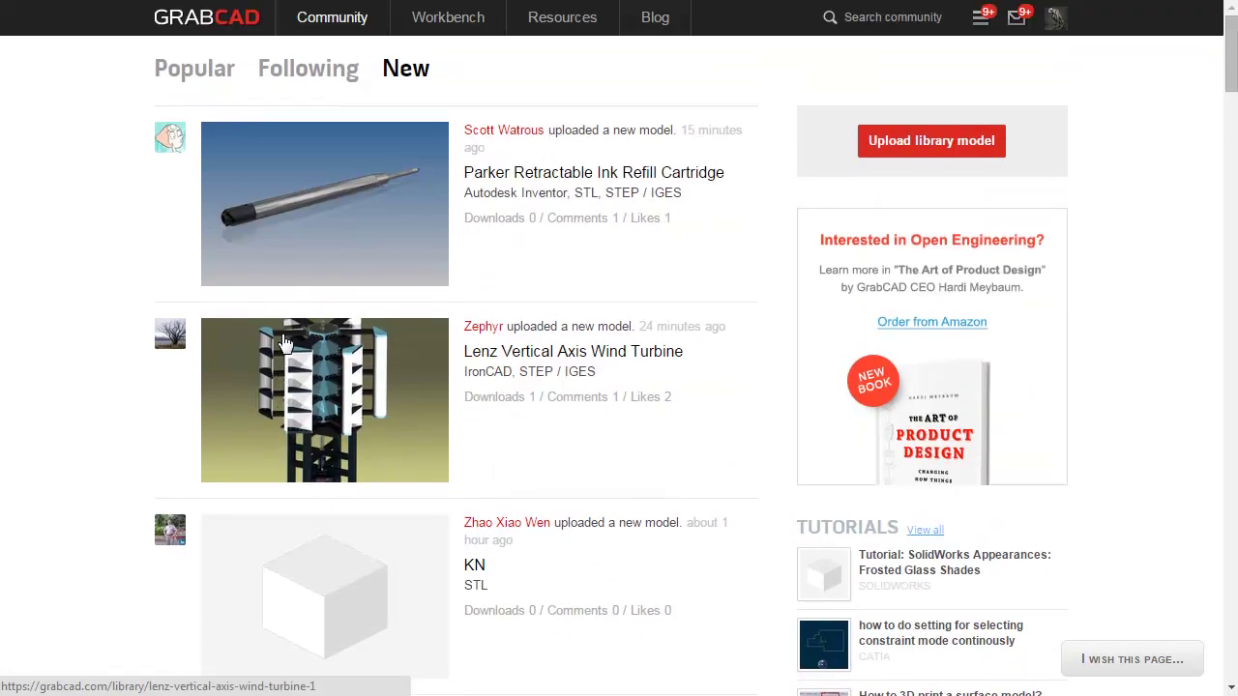
pyautogui.moveTo(338, 35)
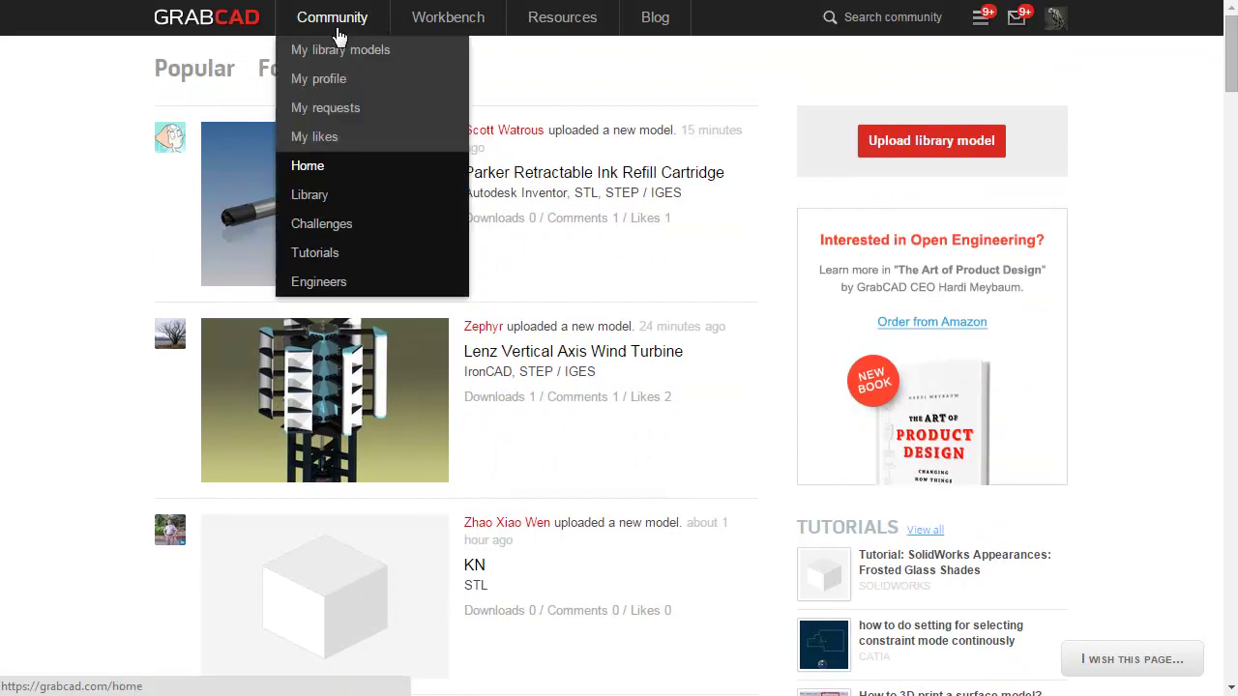
# - Search the GrabCAD library for 'Faux Th' with the Advanced search Software filter set to SOLIDWORKS
pyautogui.click(323, 198)
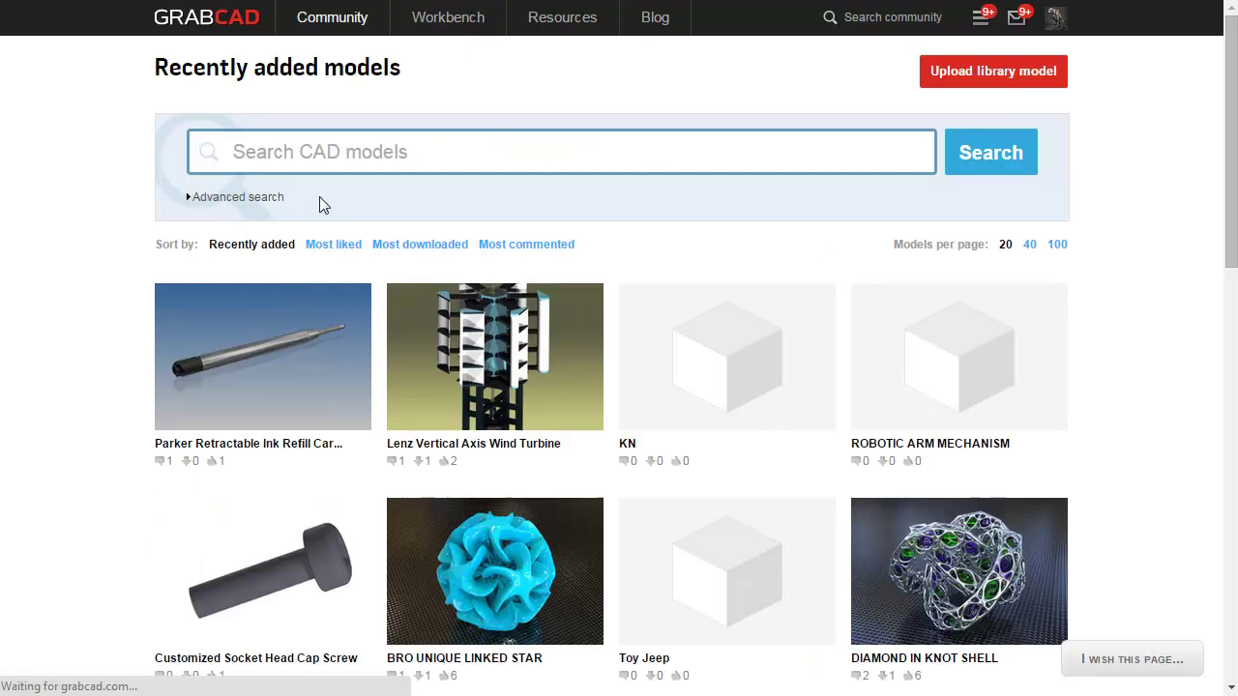
pyautogui.click(223, 199)
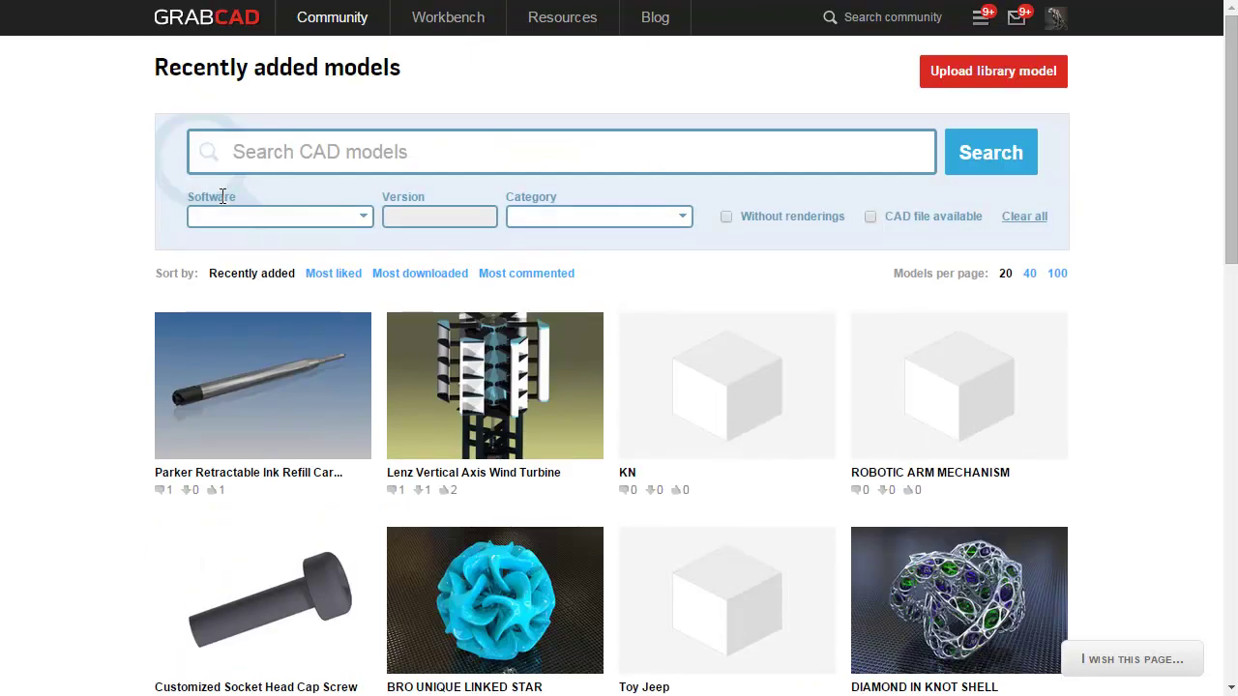
pyautogui.click(366, 221)
pyautogui.scroll(-6, 324, 280)
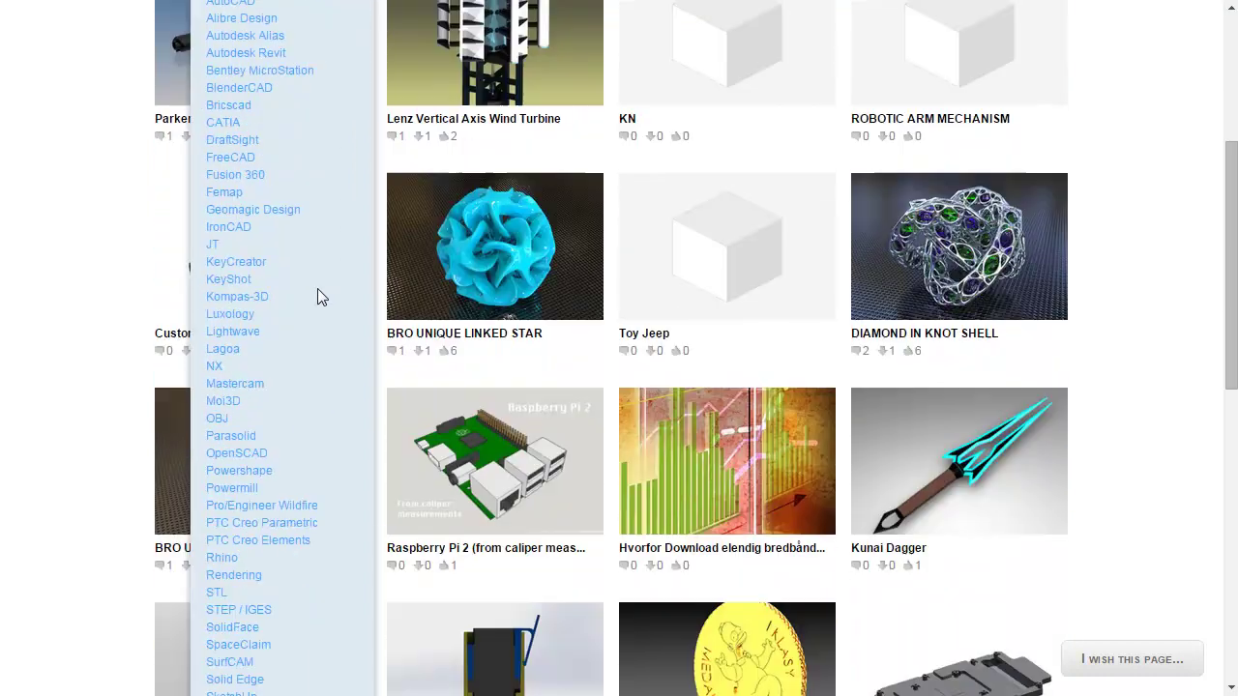
pyautogui.scroll(-1, 296, 377)
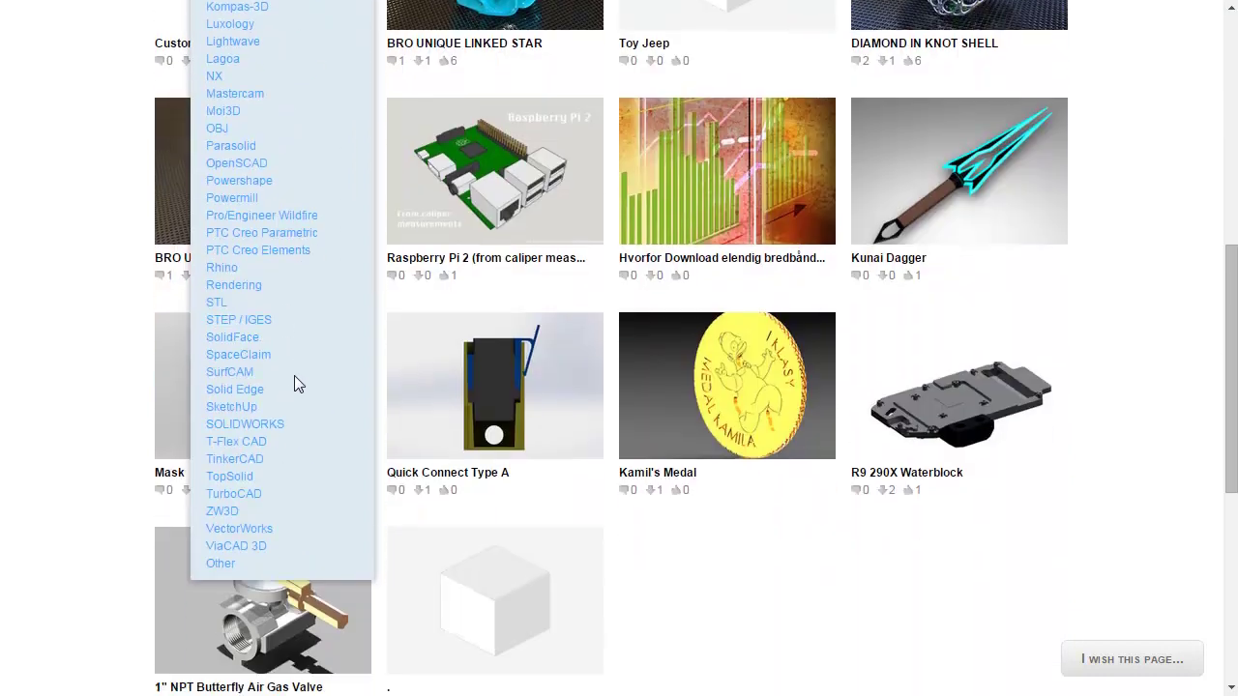
pyautogui.click(262, 435)
pyautogui.scroll(7, 271, 368)
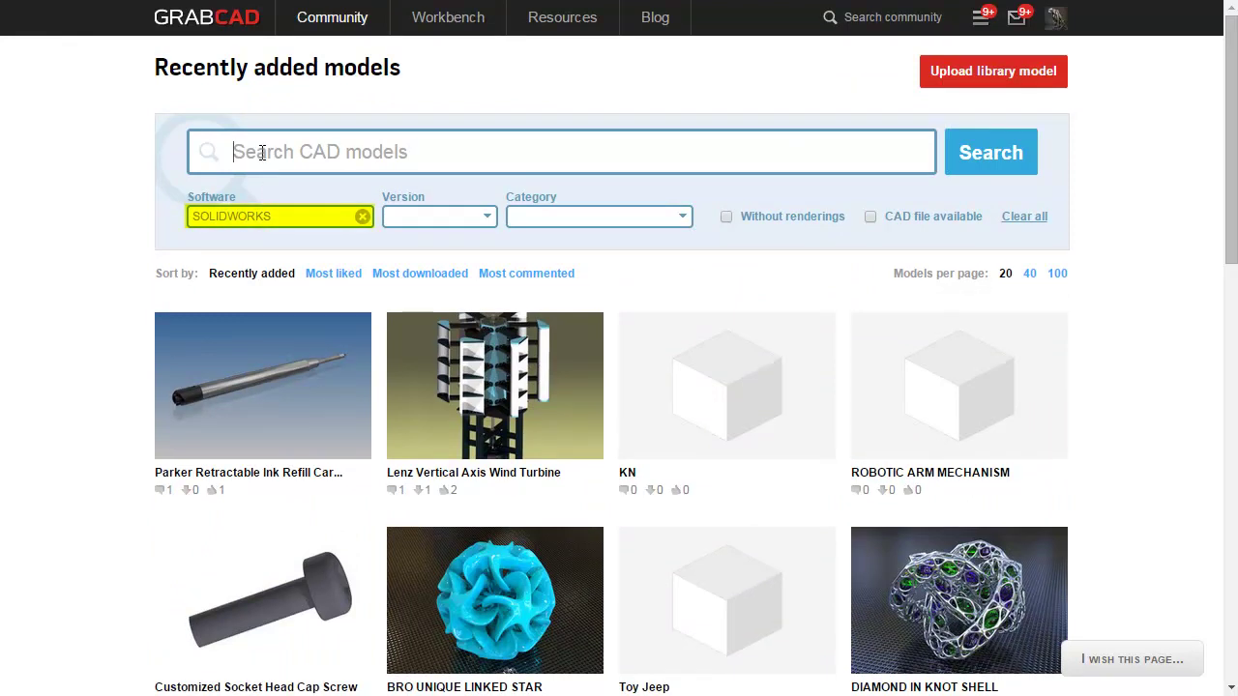
pyautogui.write('Faux ')
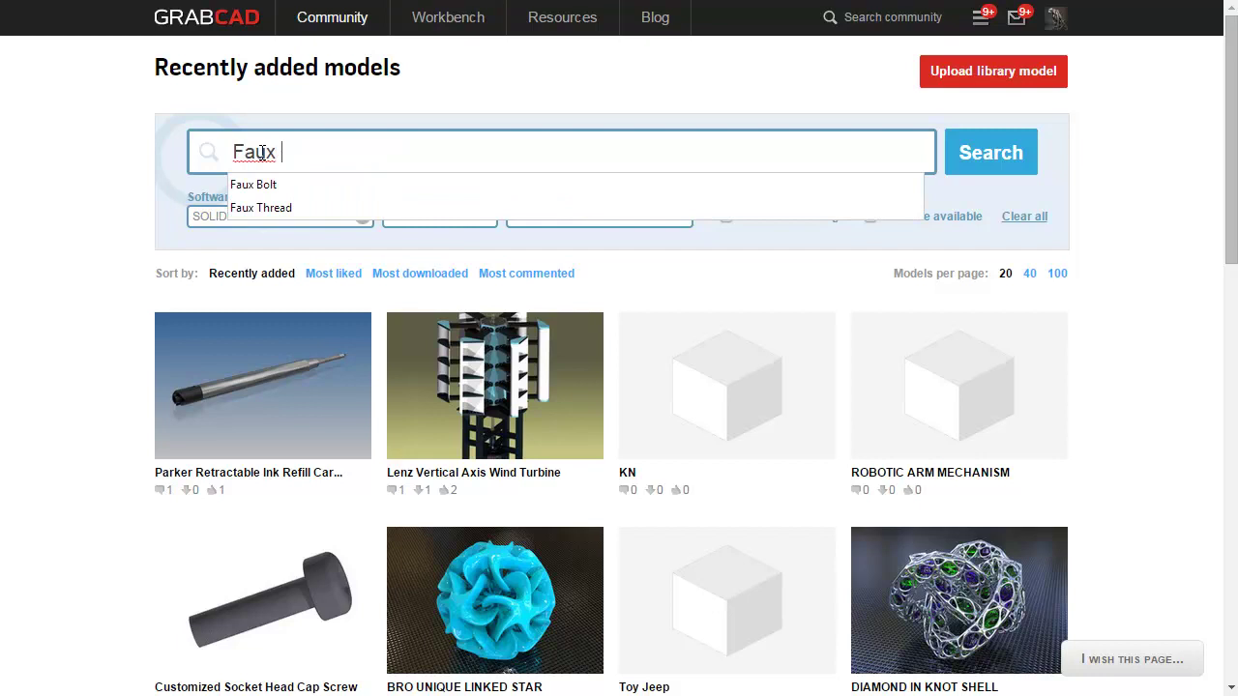
pyautogui.write('Thread')
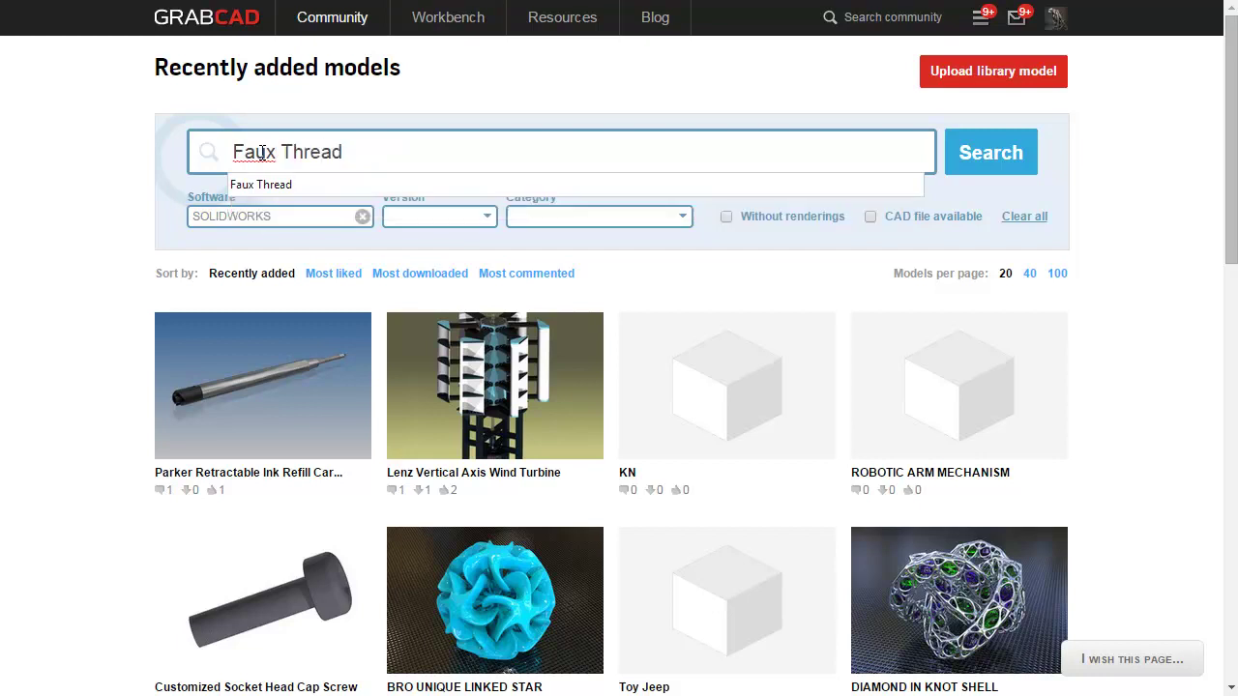
pyautogui.click(981, 152)
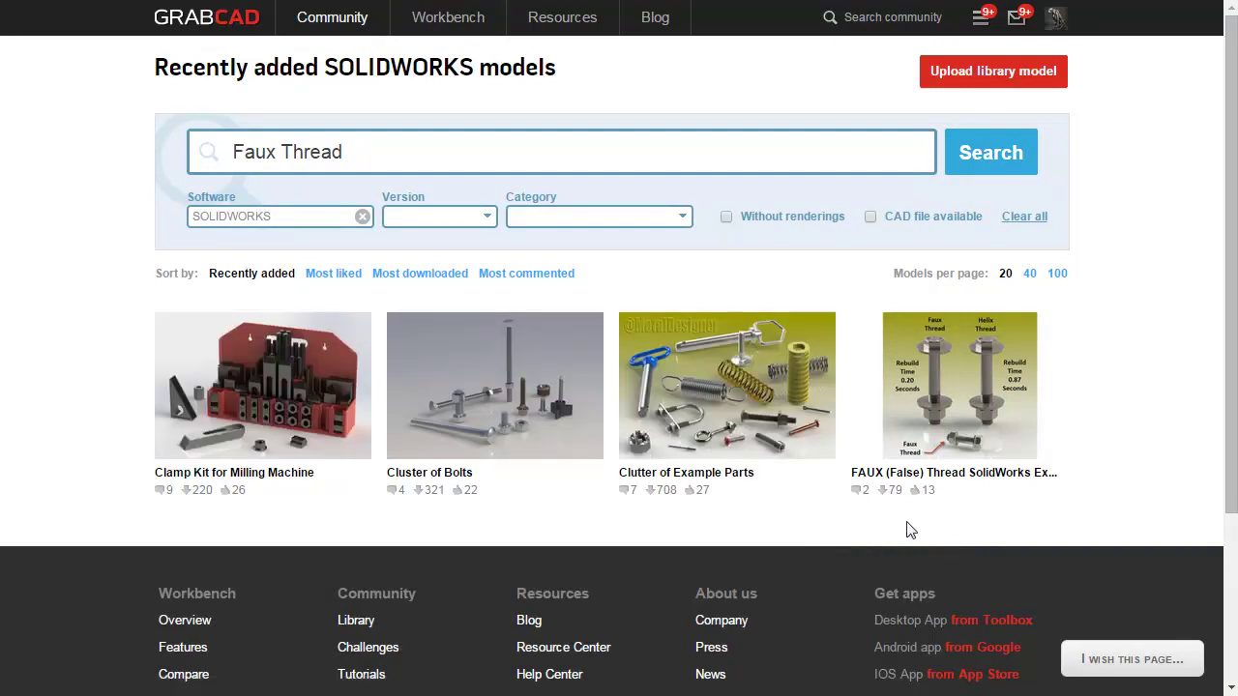
# - Open the FAUX (False) Thread SolidWorks Example, check its SLDPRT files, then go back to Overview
pyautogui.click(973, 479)
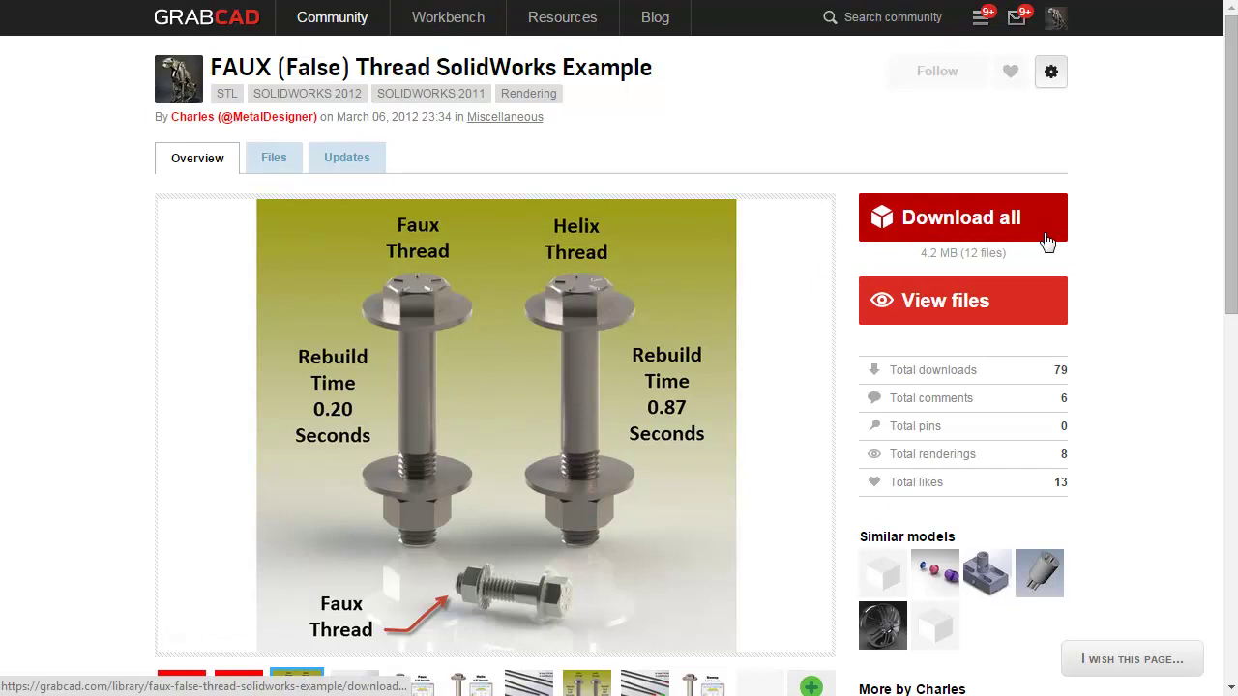
pyautogui.click(282, 167)
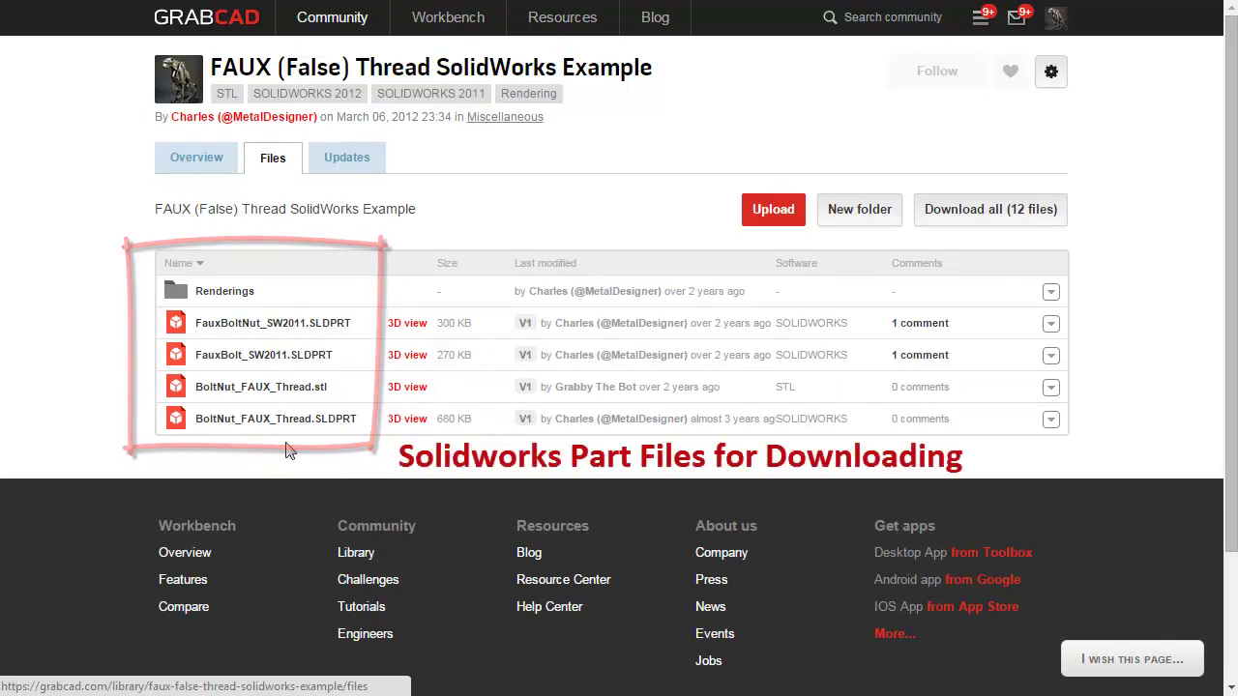
pyautogui.click(197, 159)
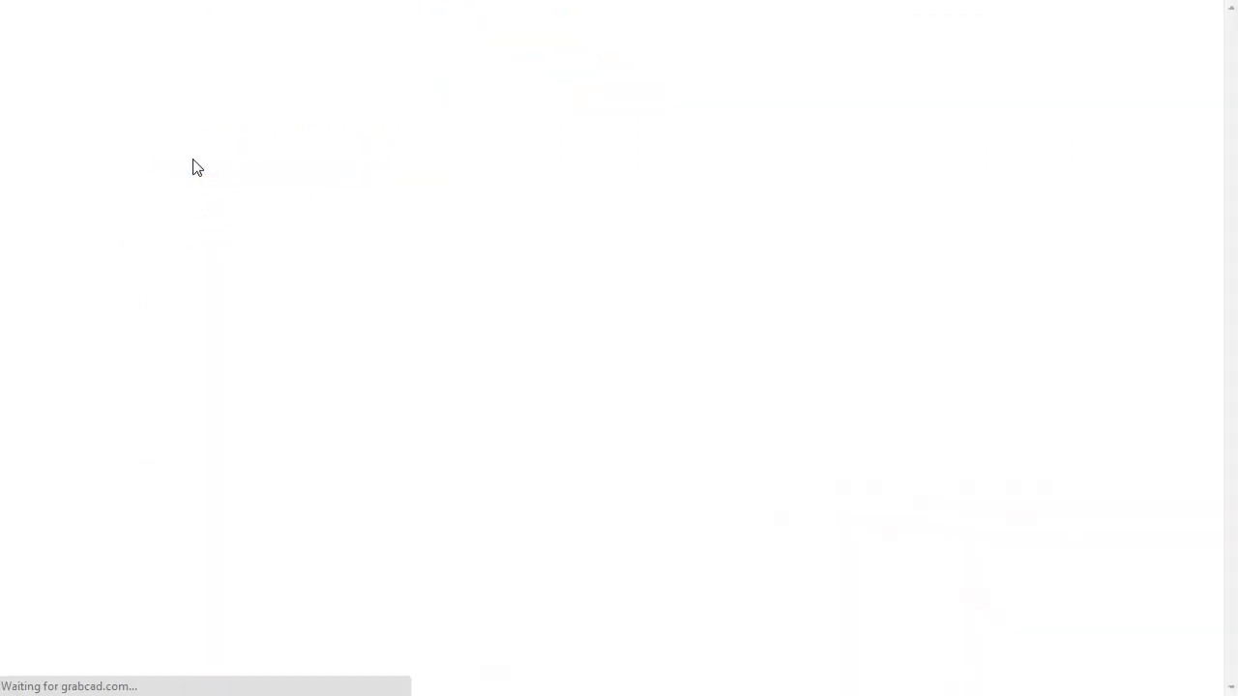
pyautogui.scroll(-2, 195, 334)
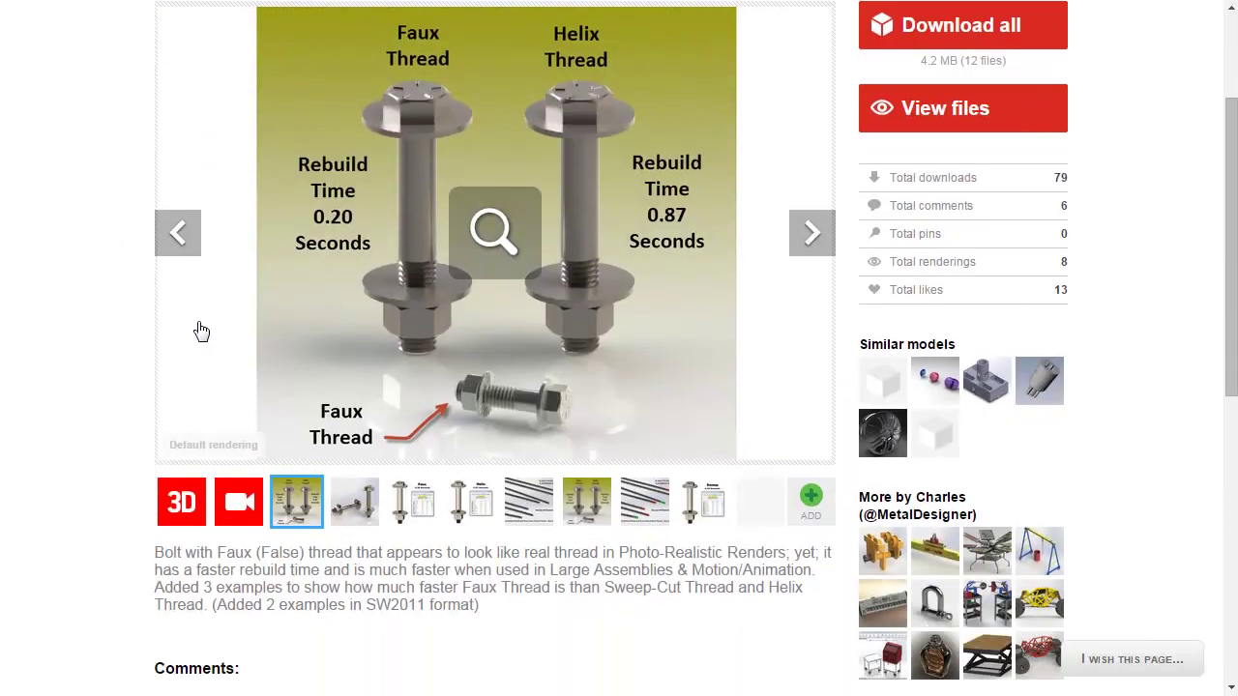
pyautogui.click(343, 516)
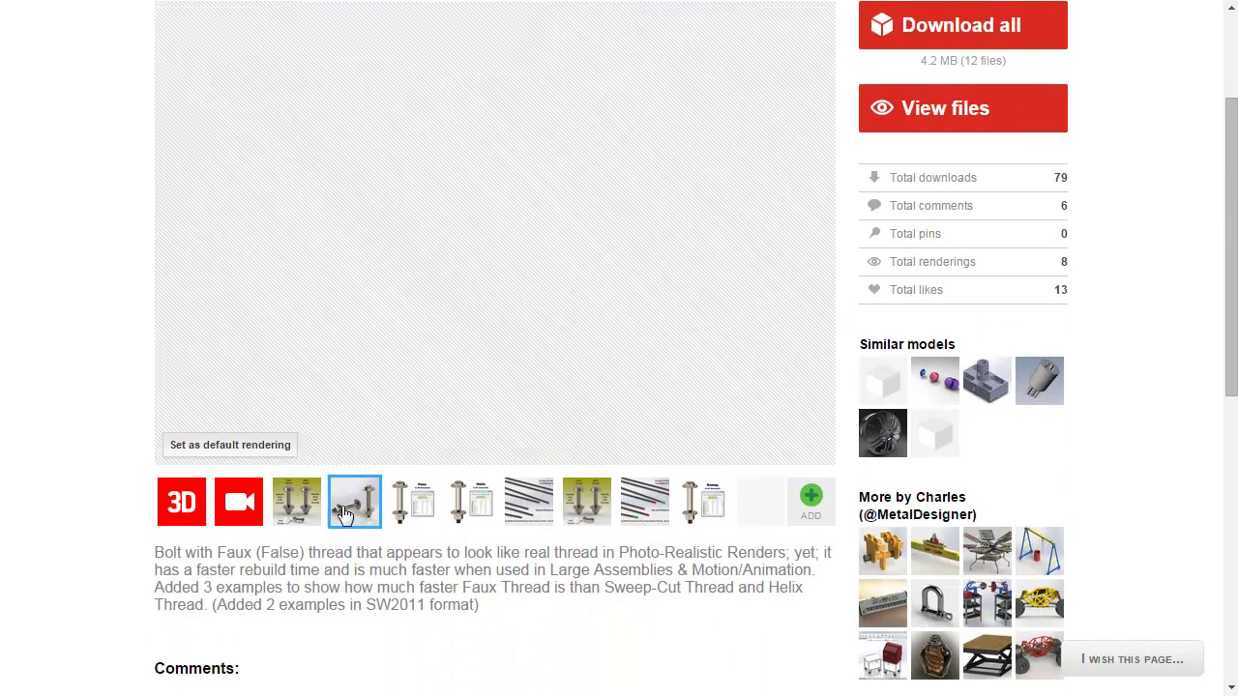
pyautogui.click(418, 513)
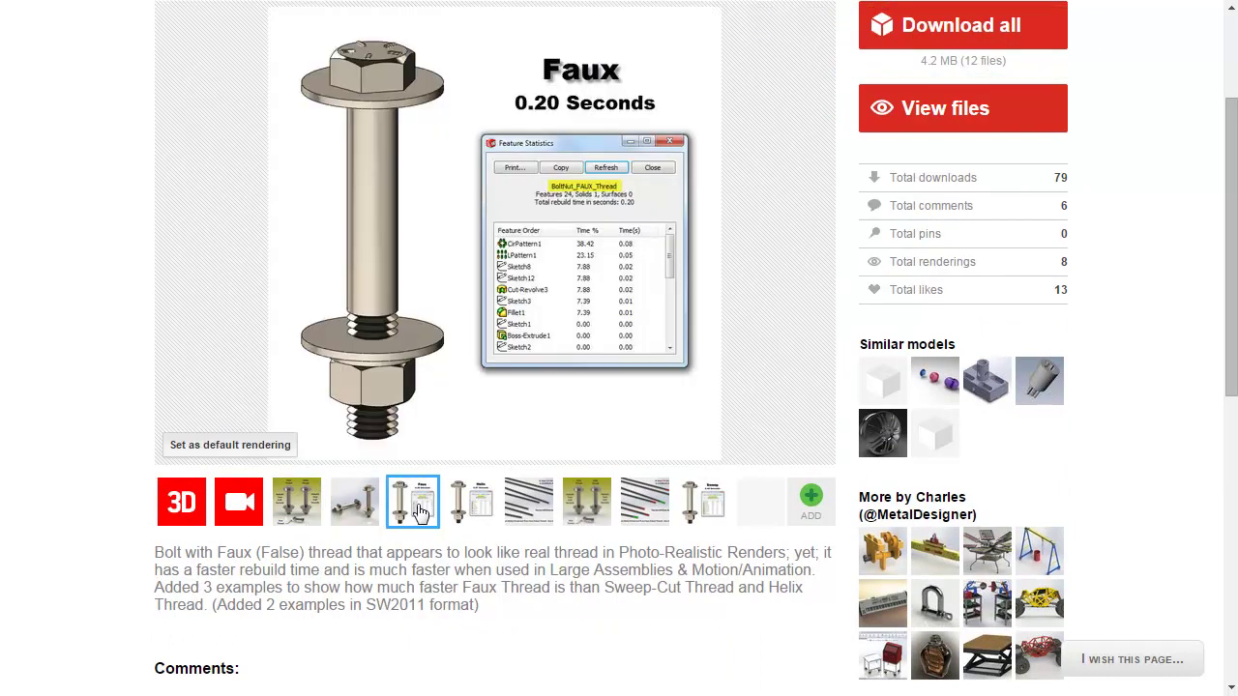
pyautogui.click(469, 514)
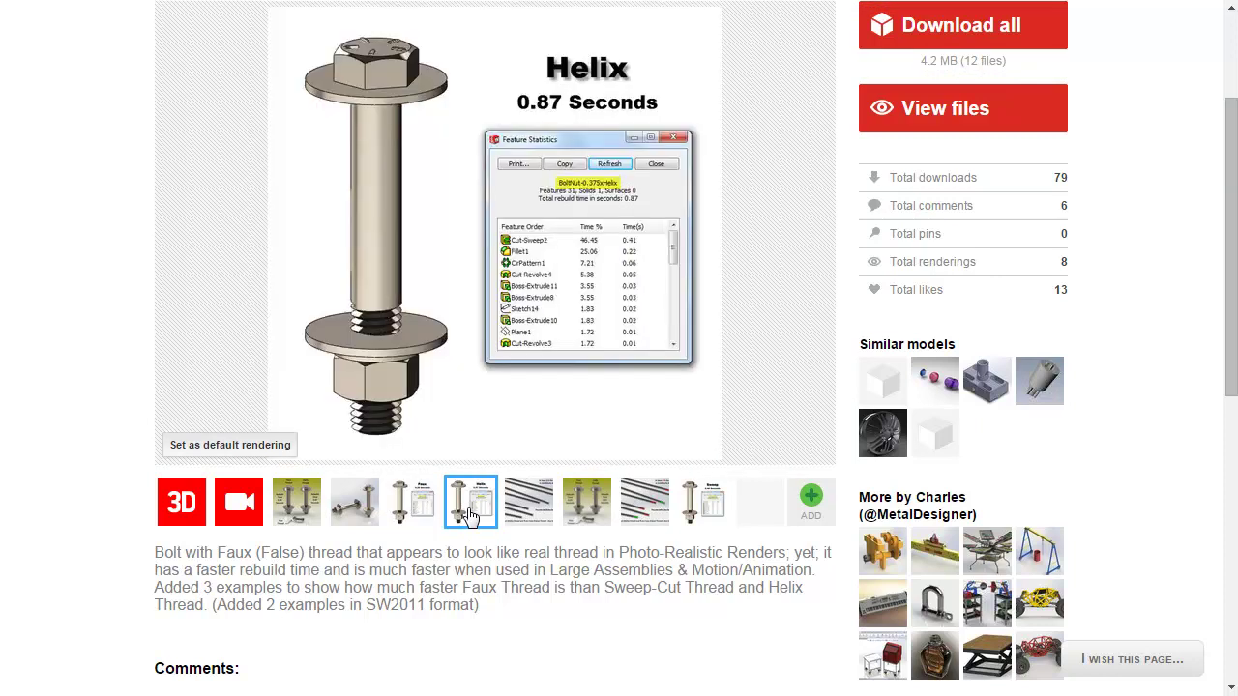
pyautogui.click(534, 516)
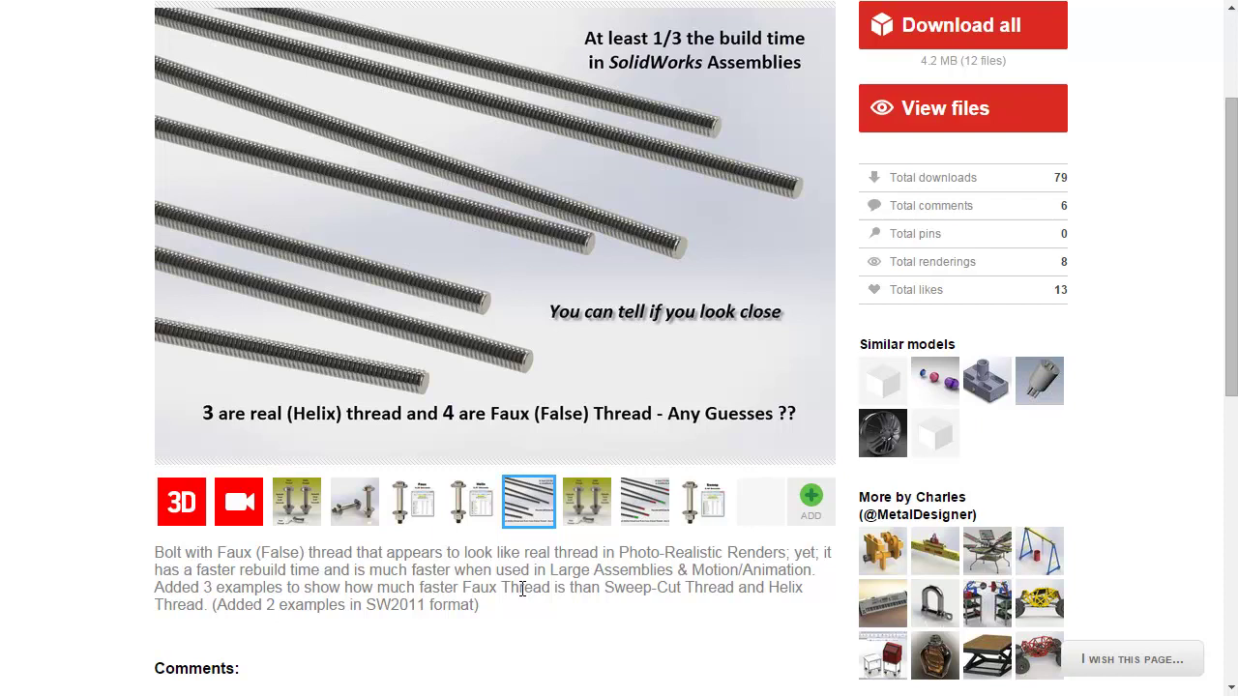
pyautogui.click(645, 525)
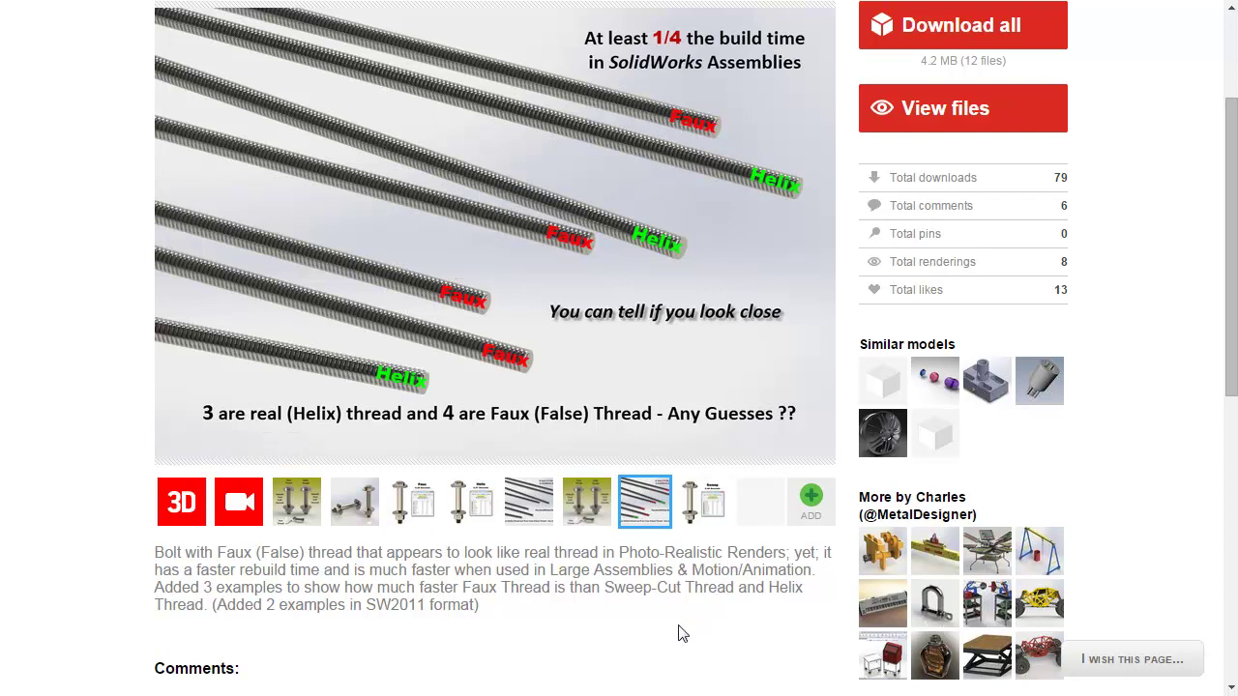
pyautogui.click(593, 510)
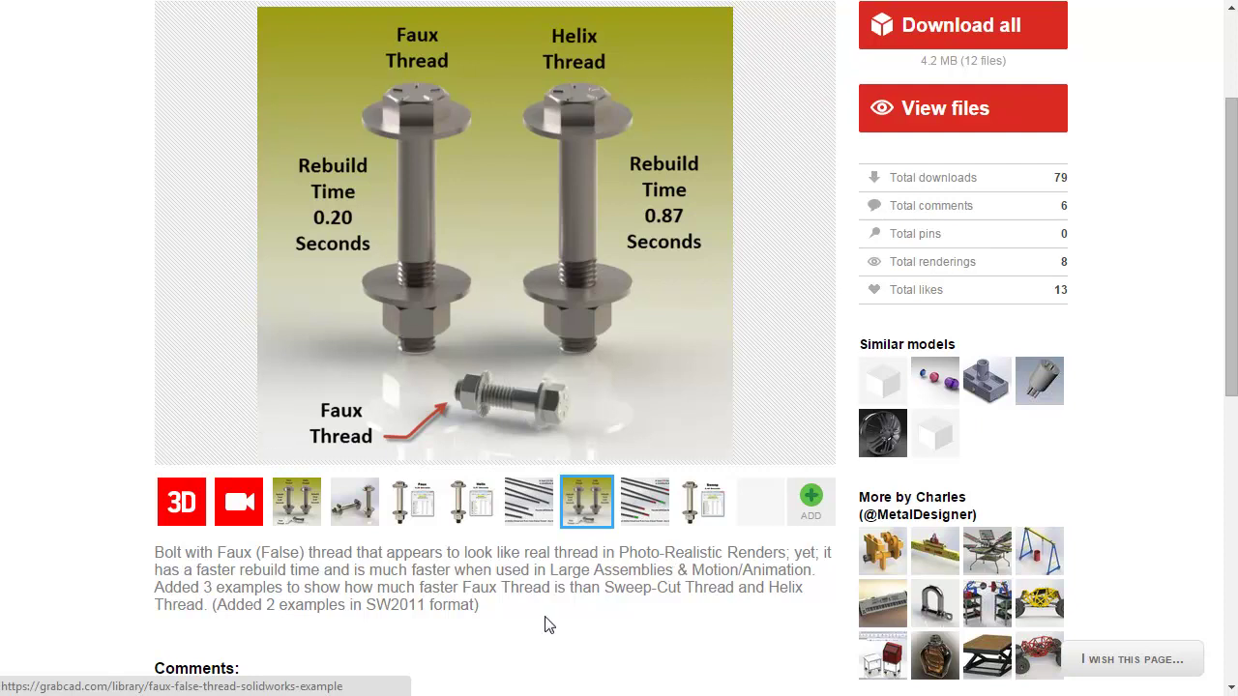
pyautogui.scroll(3, 61, 423)
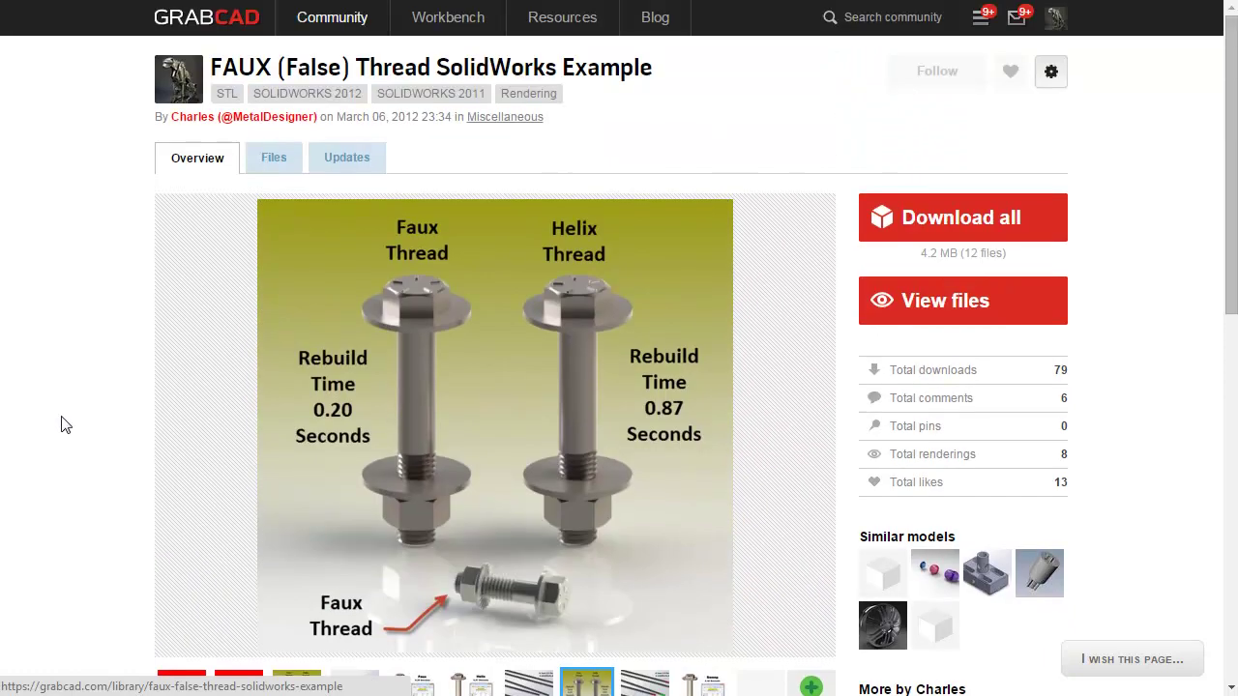
# - Open the model author's profile and list their projects
pyautogui.click(198, 118)
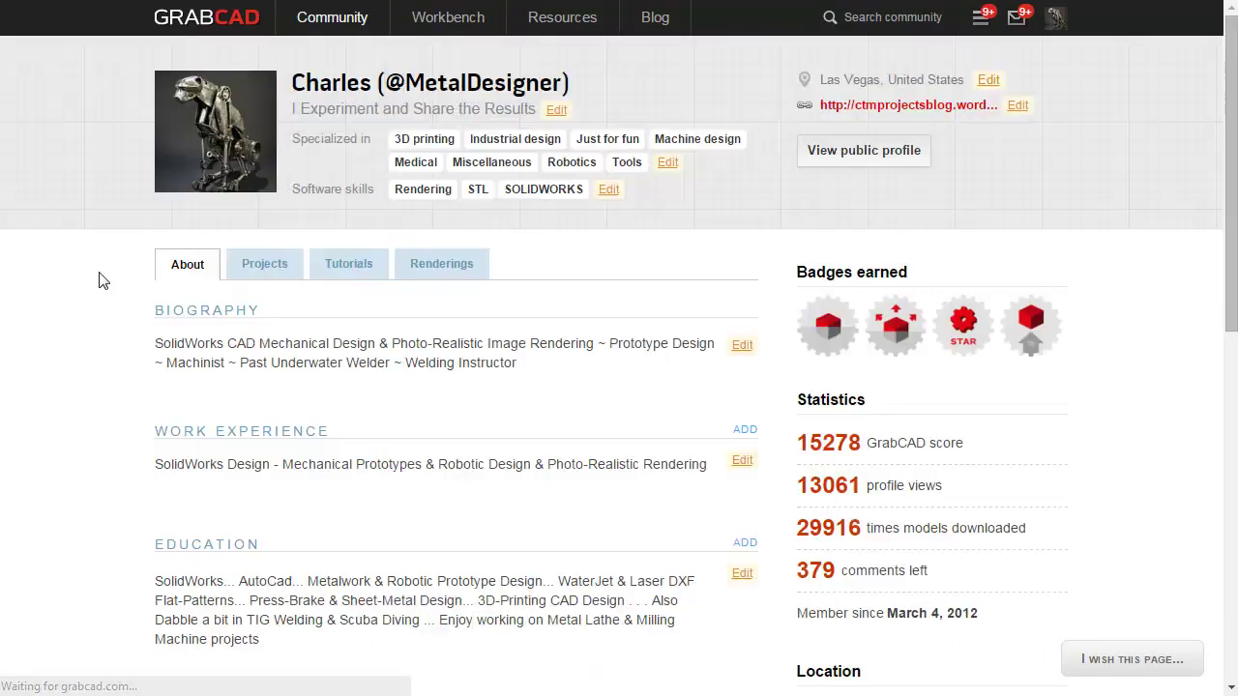
pyautogui.click(274, 277)
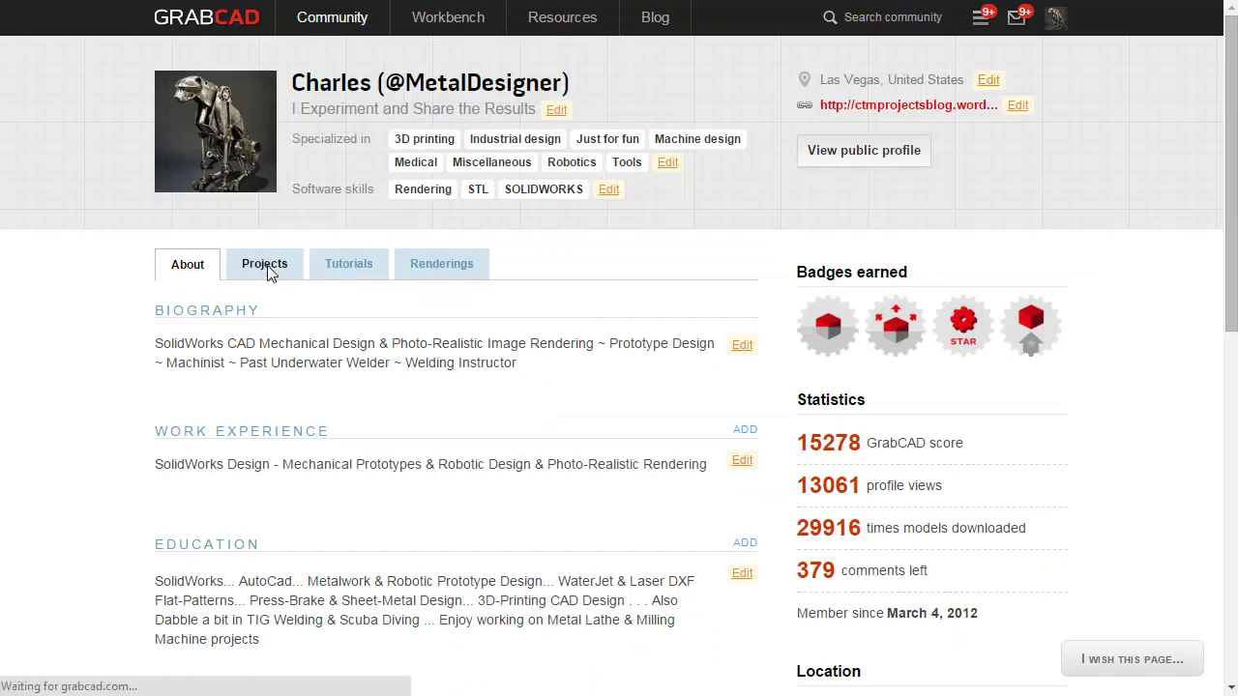
pyautogui.scroll(-3, 106, 387)
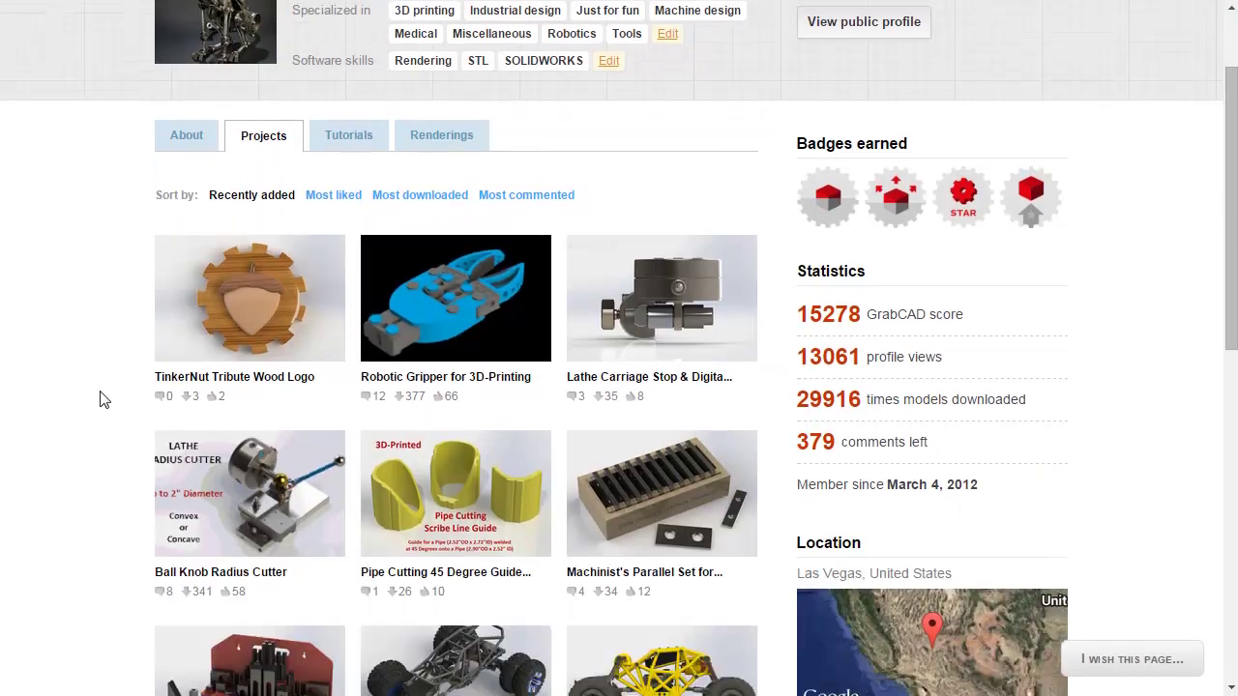
pyautogui.scroll(-5, 104, 400)
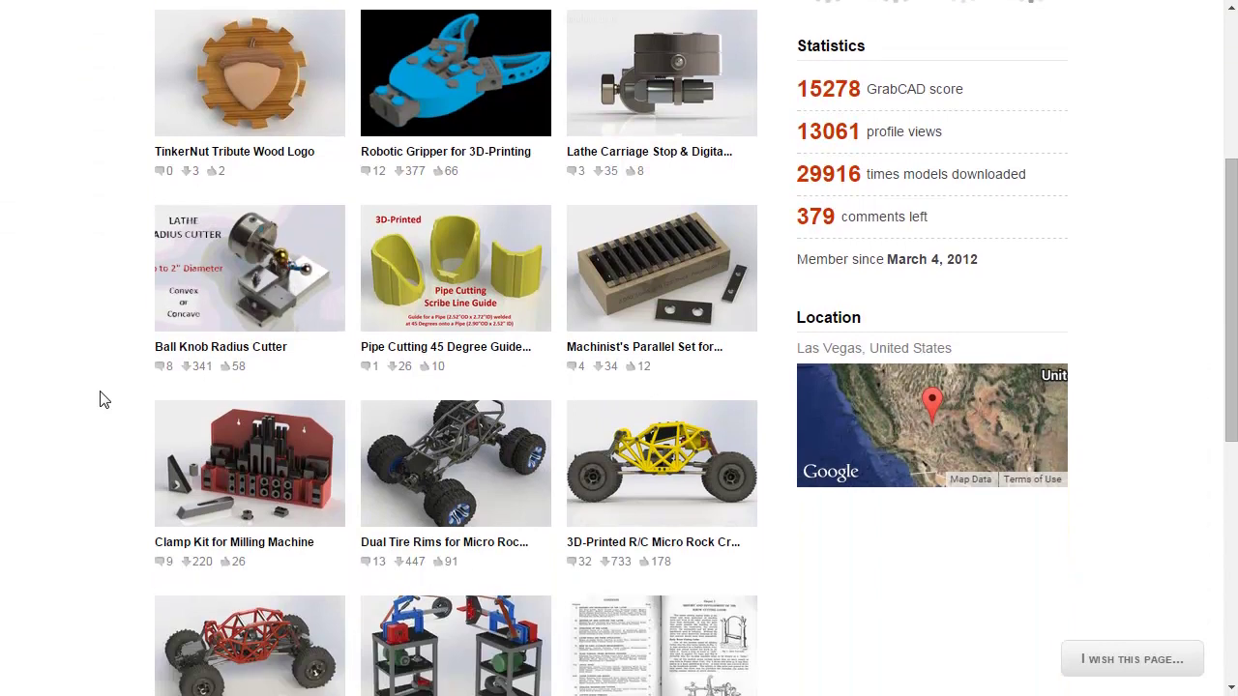
pyautogui.scroll(-2, 104, 399)
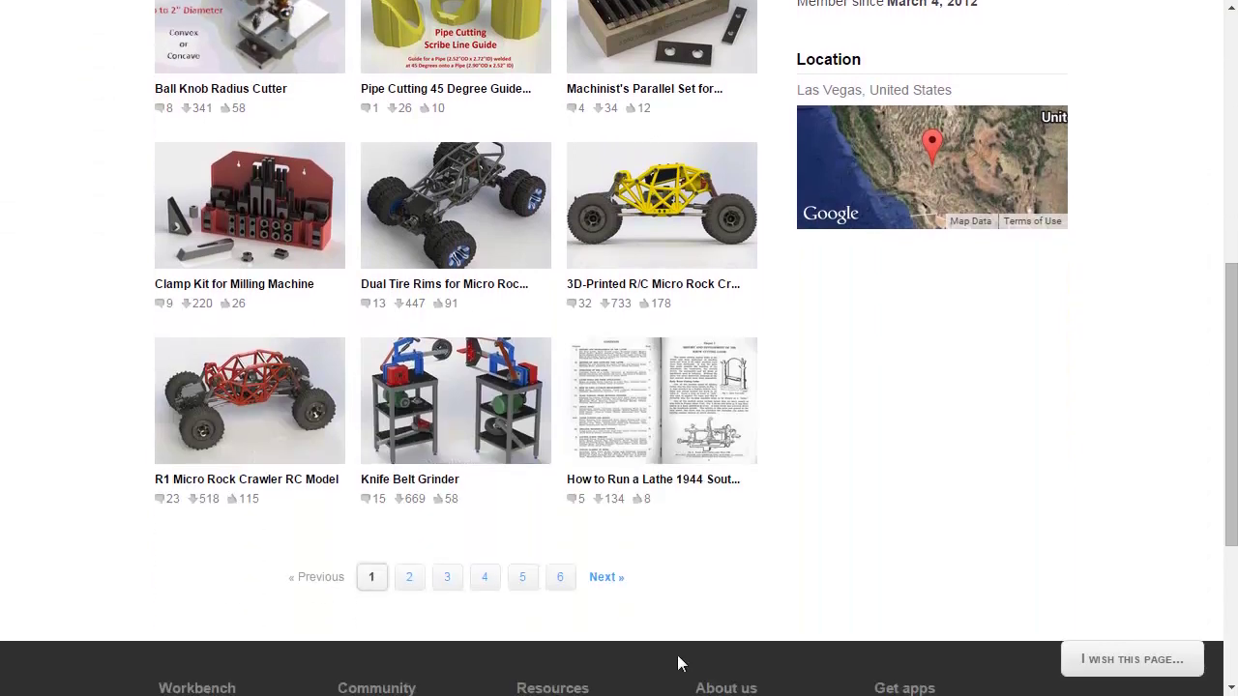
# - Page through the author's projects to page 6, then to page 2
pyautogui.click(562, 579)
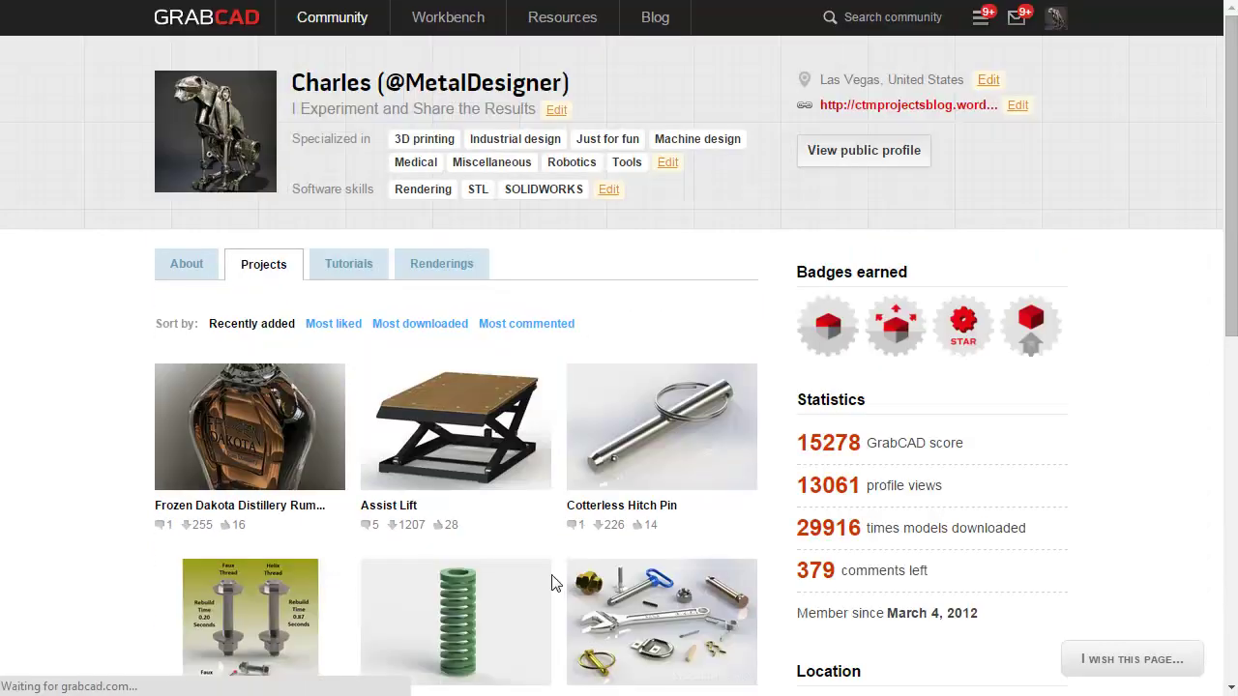
pyautogui.scroll(-4, 554, 580)
pyautogui.scroll(-1, 554, 511)
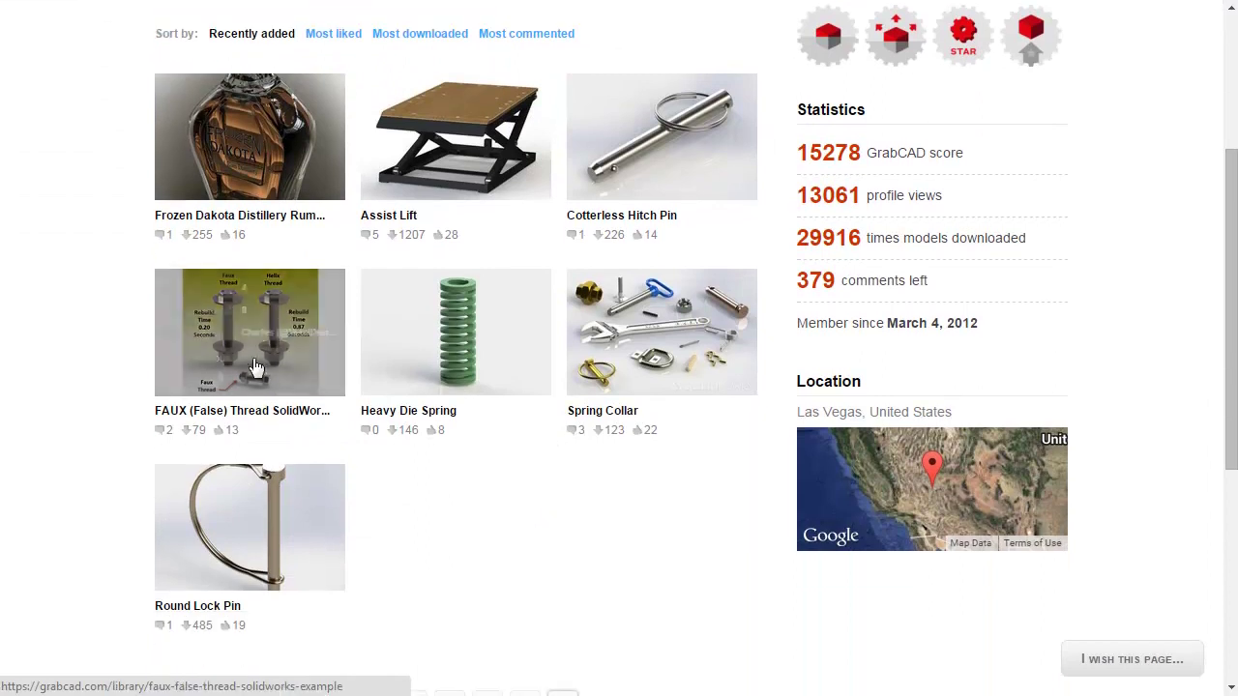
pyautogui.scroll(-3, 426, 553)
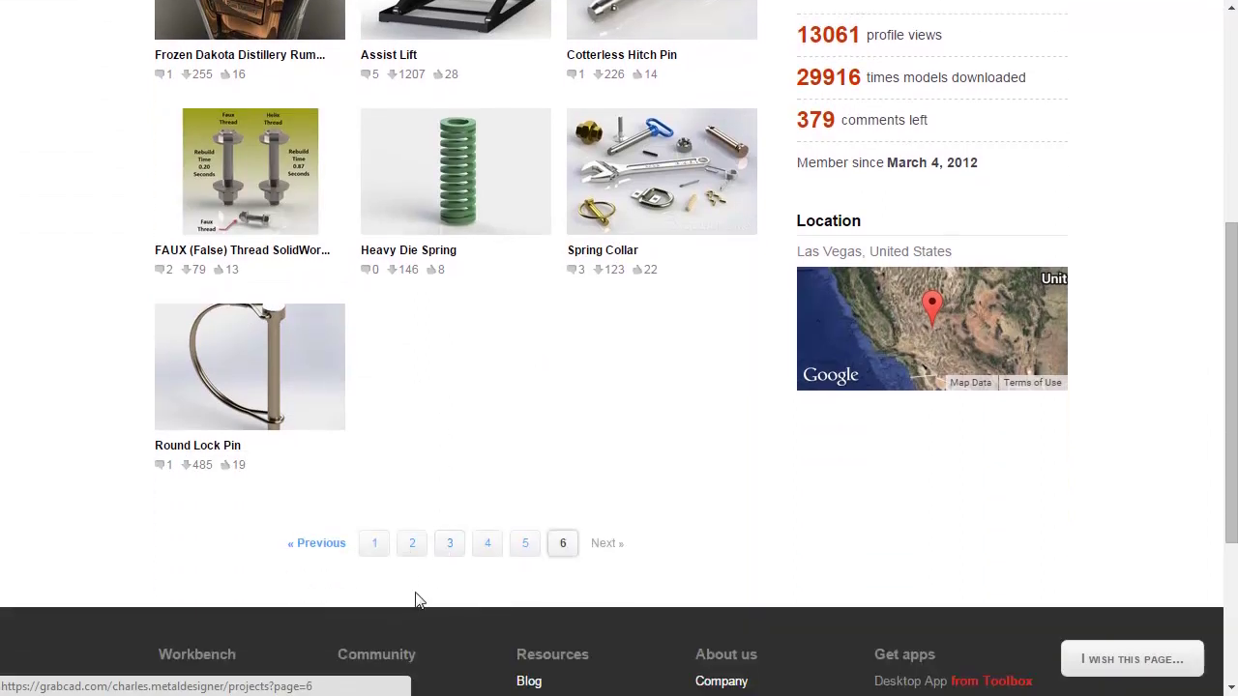
pyautogui.click(413, 544)
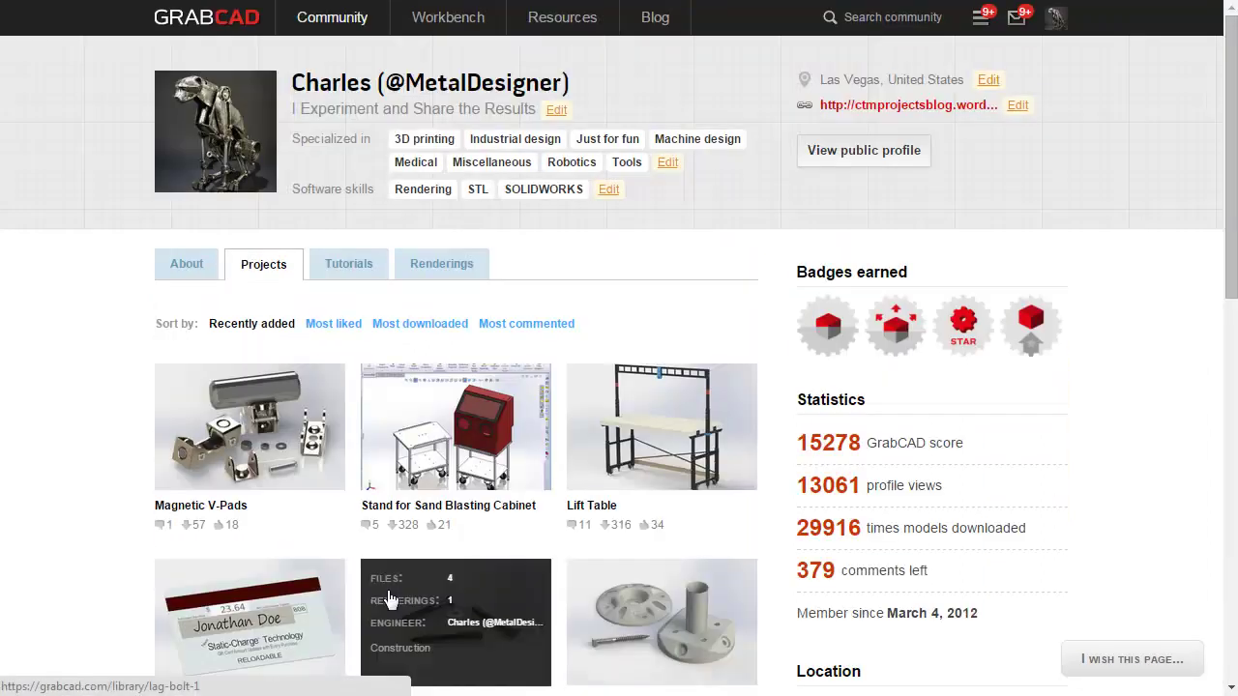
pyautogui.scroll(-3, 389, 589)
pyautogui.scroll(-4, 387, 588)
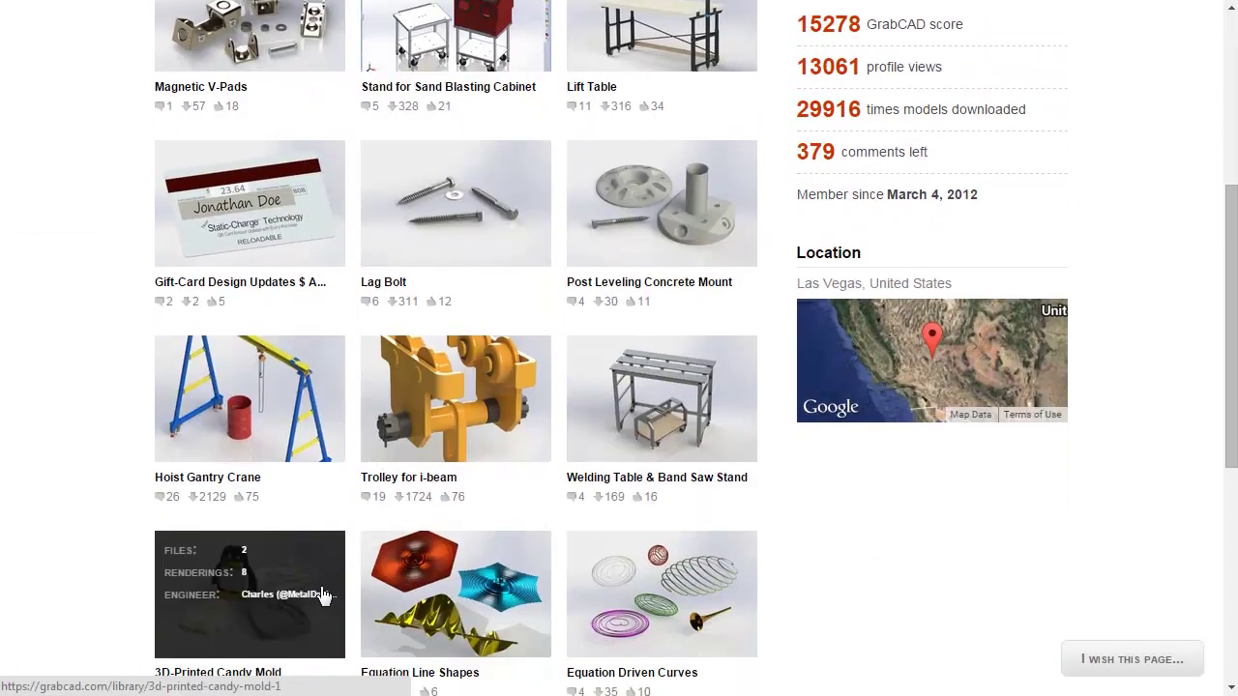
pyautogui.scroll(6, 85, 578)
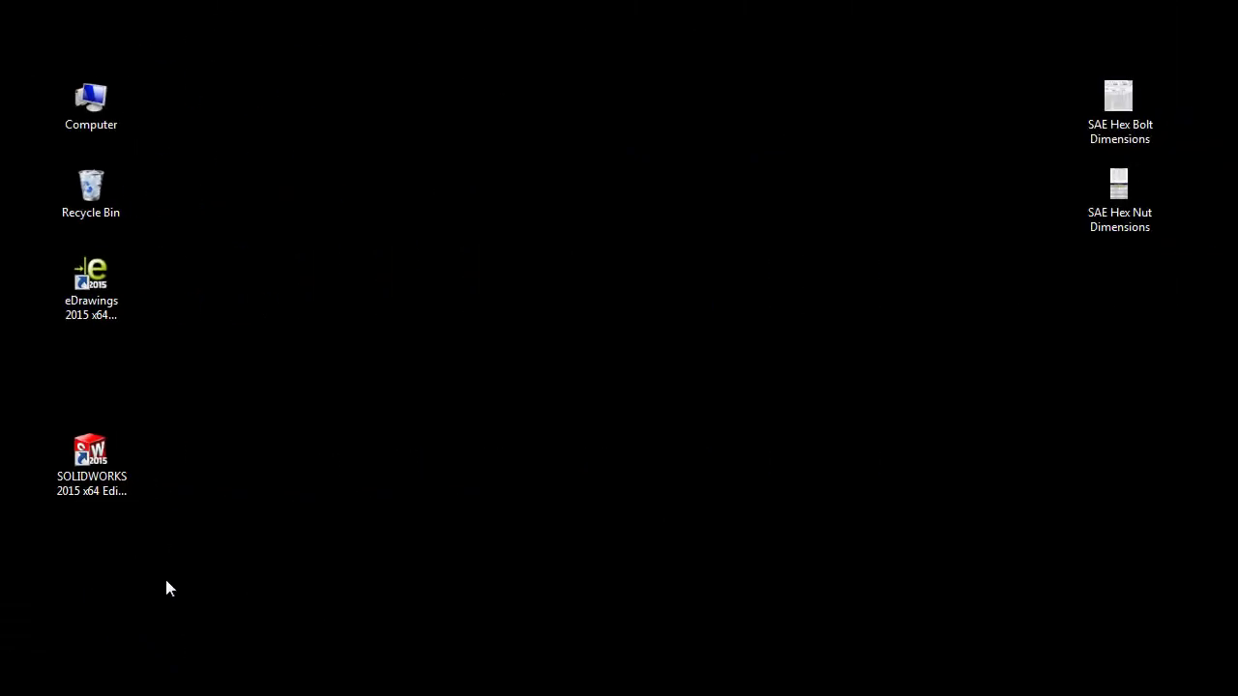
# - Start SOLIDWORKS 2015 from its desktop shortcut
pyautogui.doubleClick(90, 456)
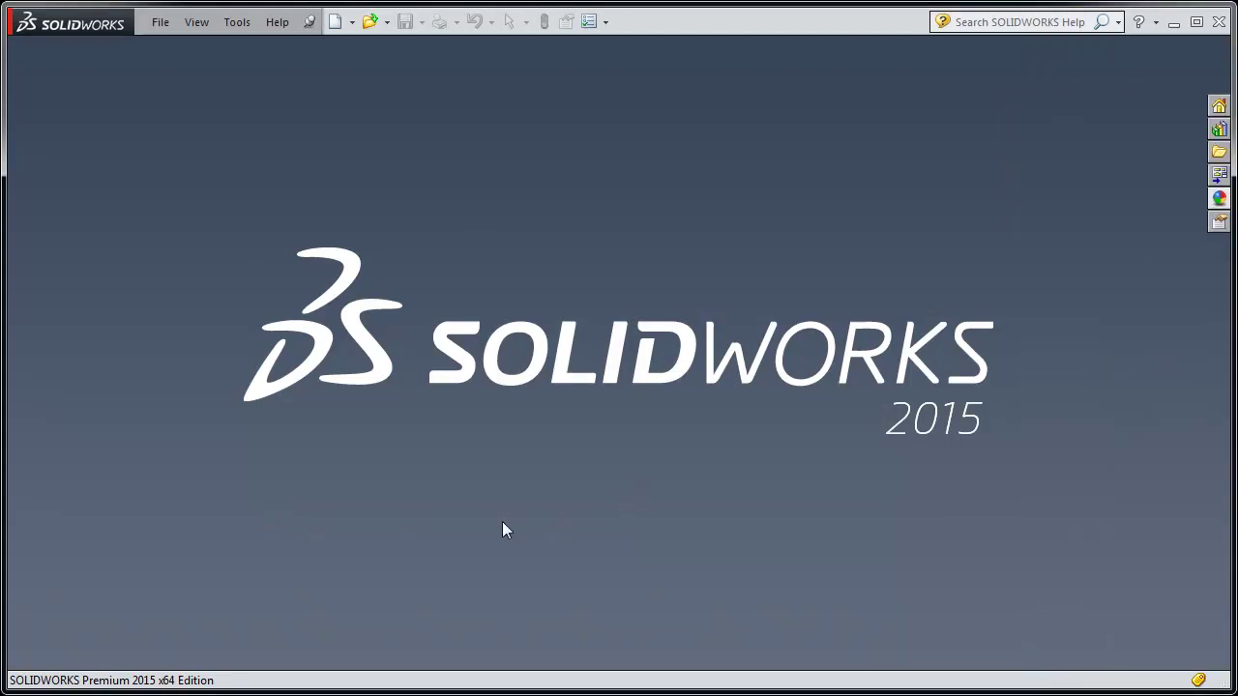
# - Open the FauxBolt_SW2011 part file
pyautogui.click(370, 24)
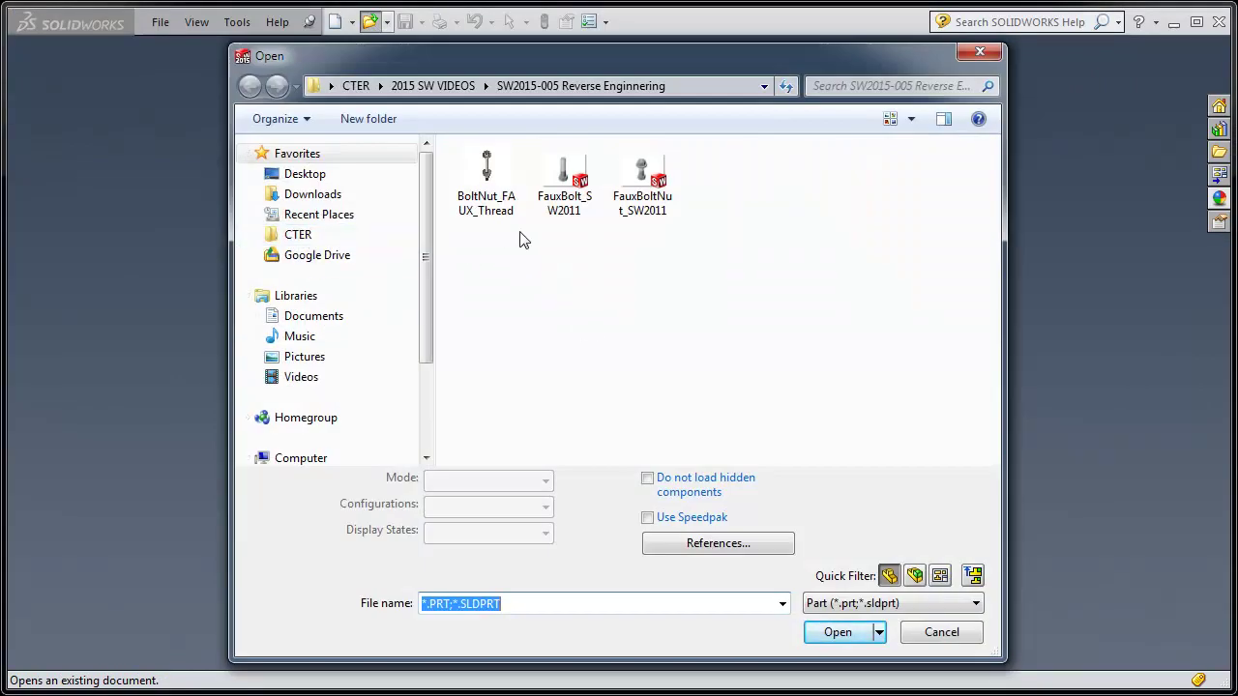
pyautogui.click(567, 177)
pyautogui.click(838, 602)
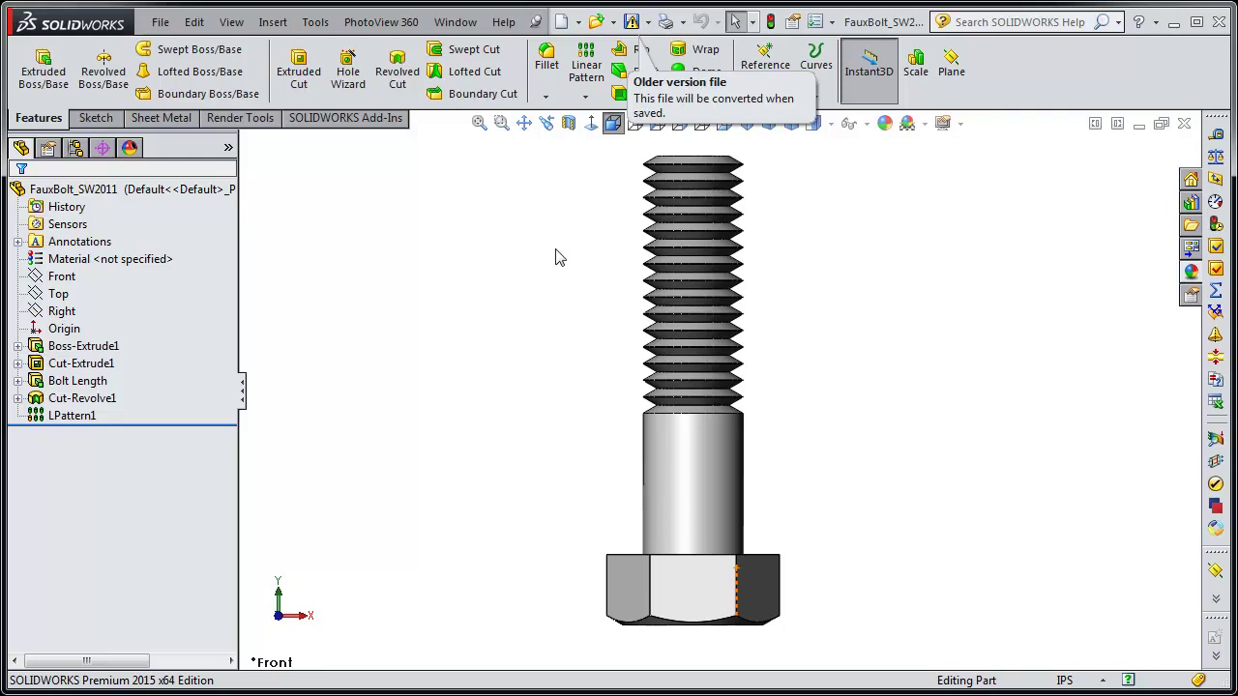
# - Save the part, converting it from the older version to the current format
pyautogui.click(632, 21)
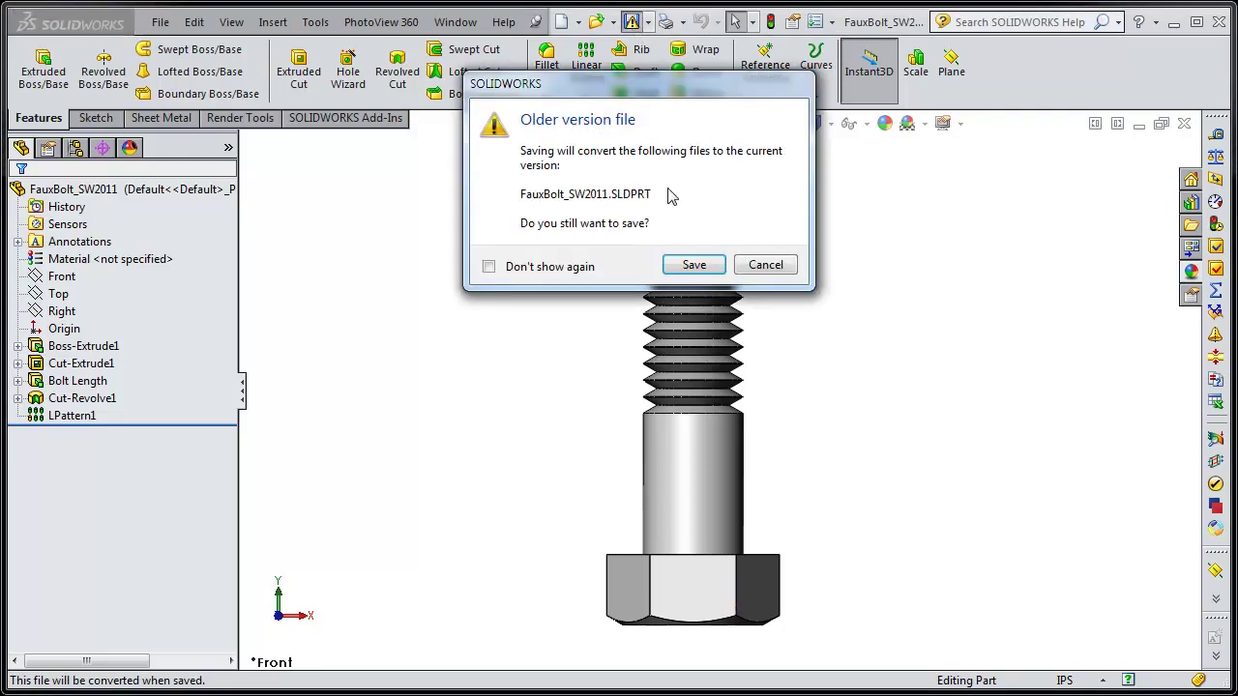
pyautogui.click(693, 267)
pyautogui.moveTo(571, 520); pyautogui.dragTo(416, 292, button='middle')
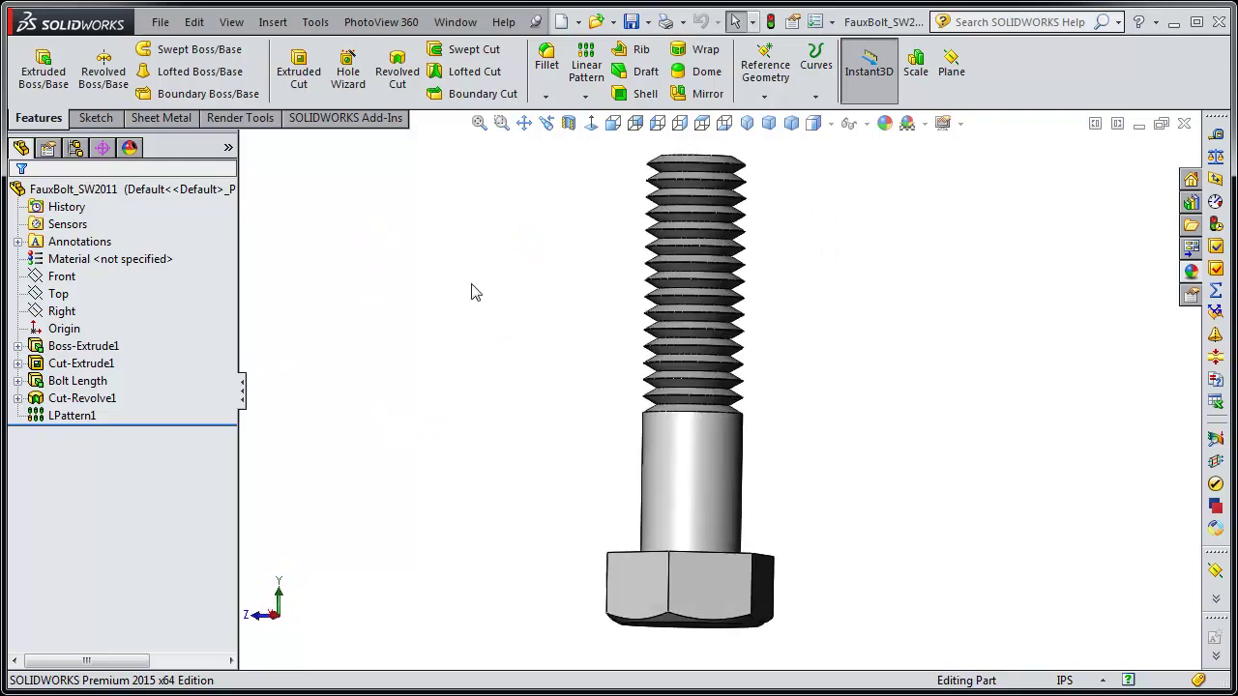
# - Inspect the bolt in Front, orbited and Trimetric views, finishing zoomed in Front view
pyautogui.click(613, 123)
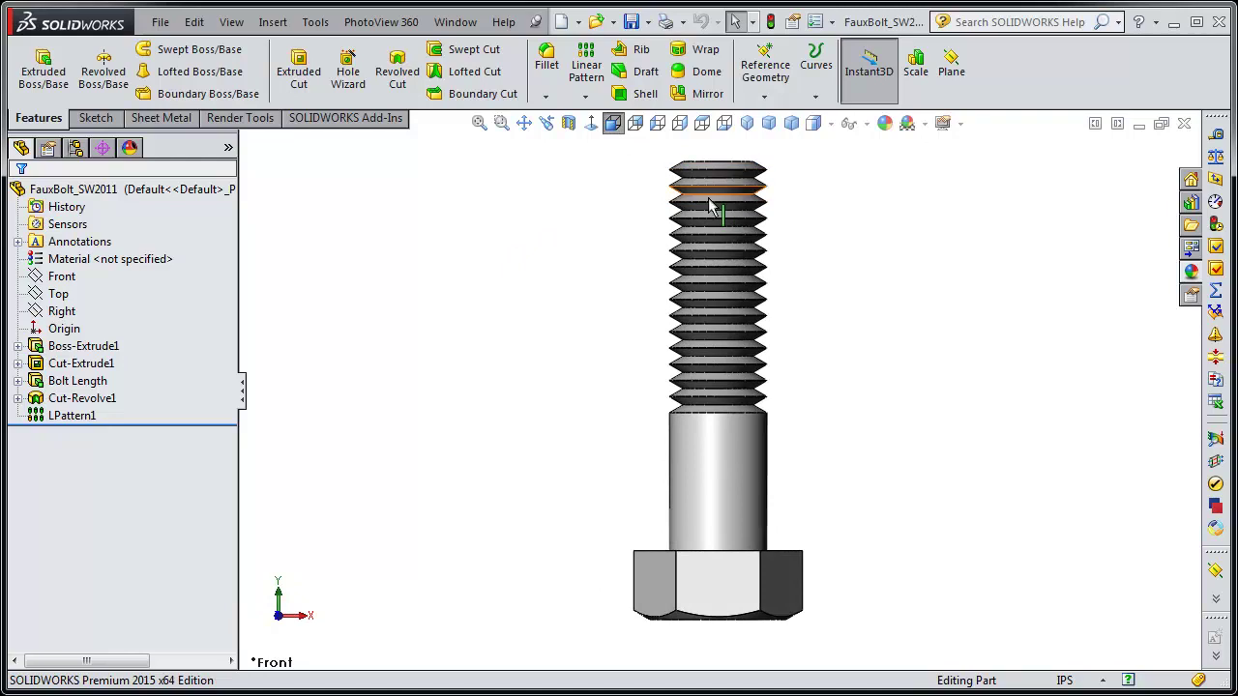
pyautogui.moveTo(503, 290); pyautogui.dragTo(561, 326, button='middle')
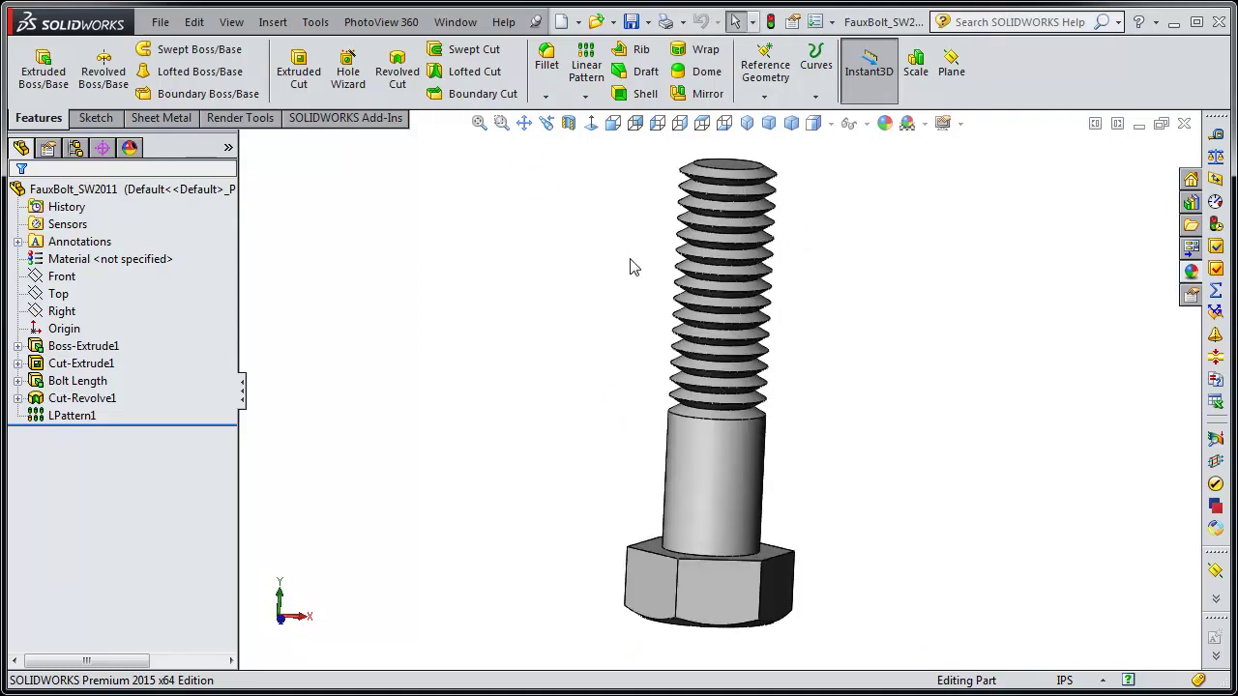
pyautogui.click(769, 123)
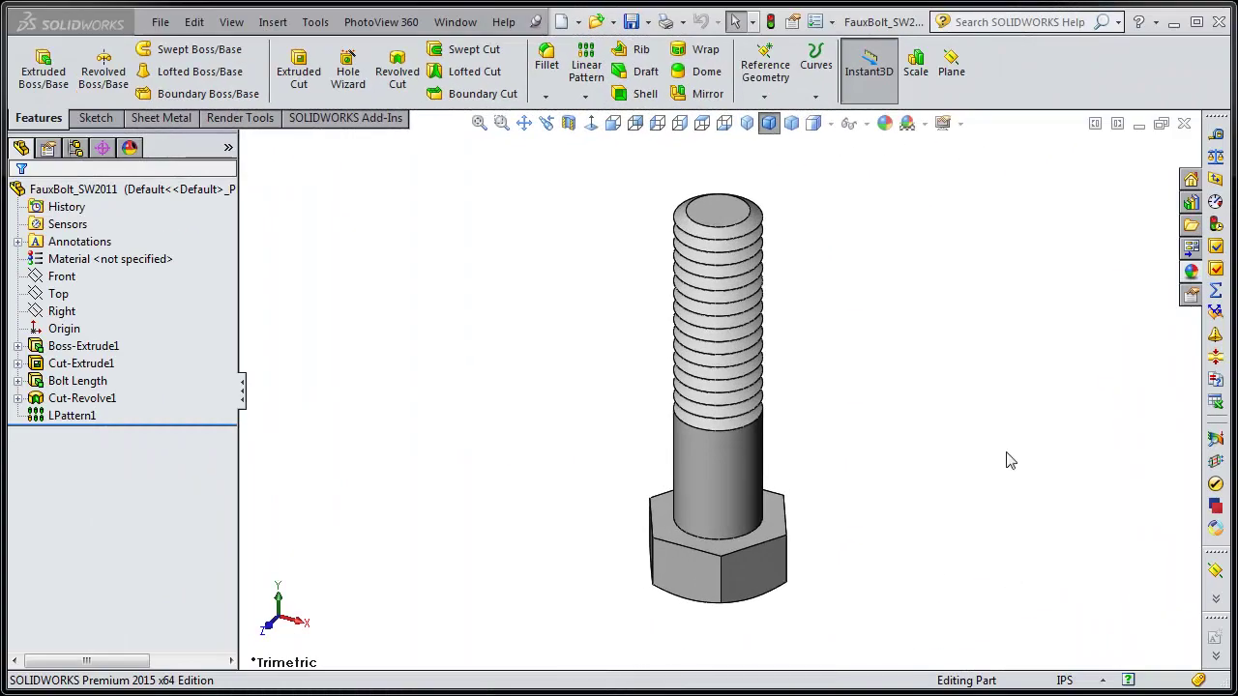
pyautogui.click(613, 124)
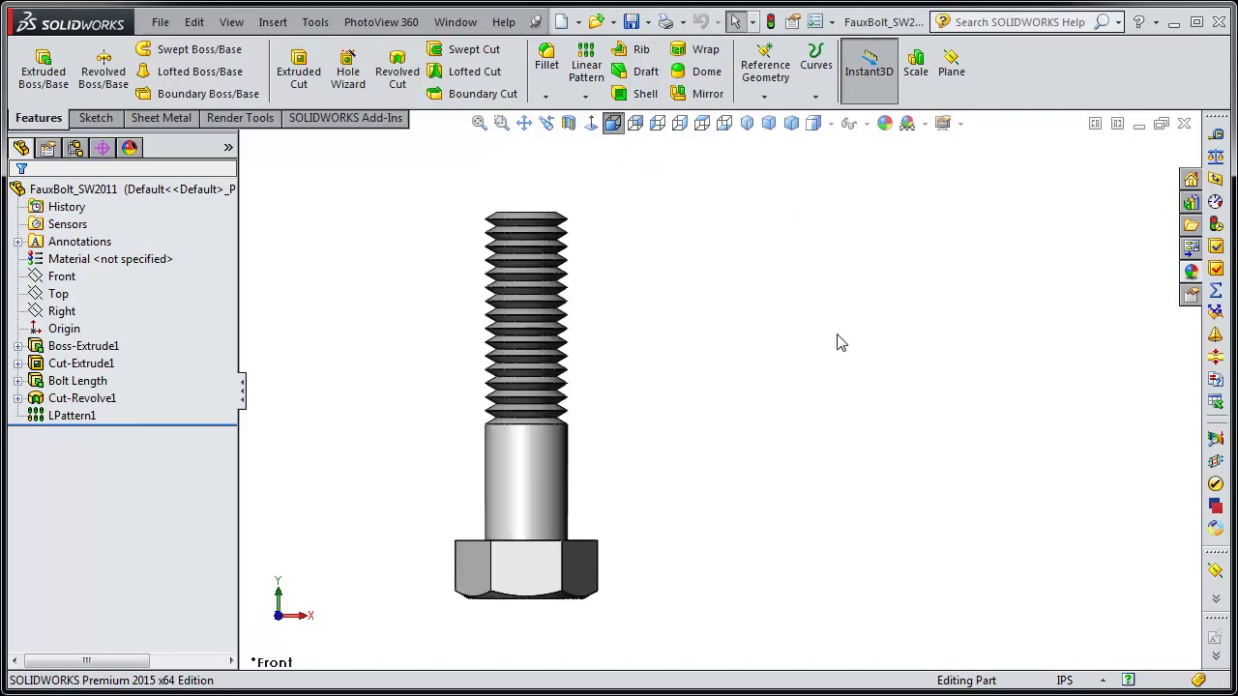
pyautogui.scroll(-2, 852, 333)
pyautogui.scroll(1, 654, 527)
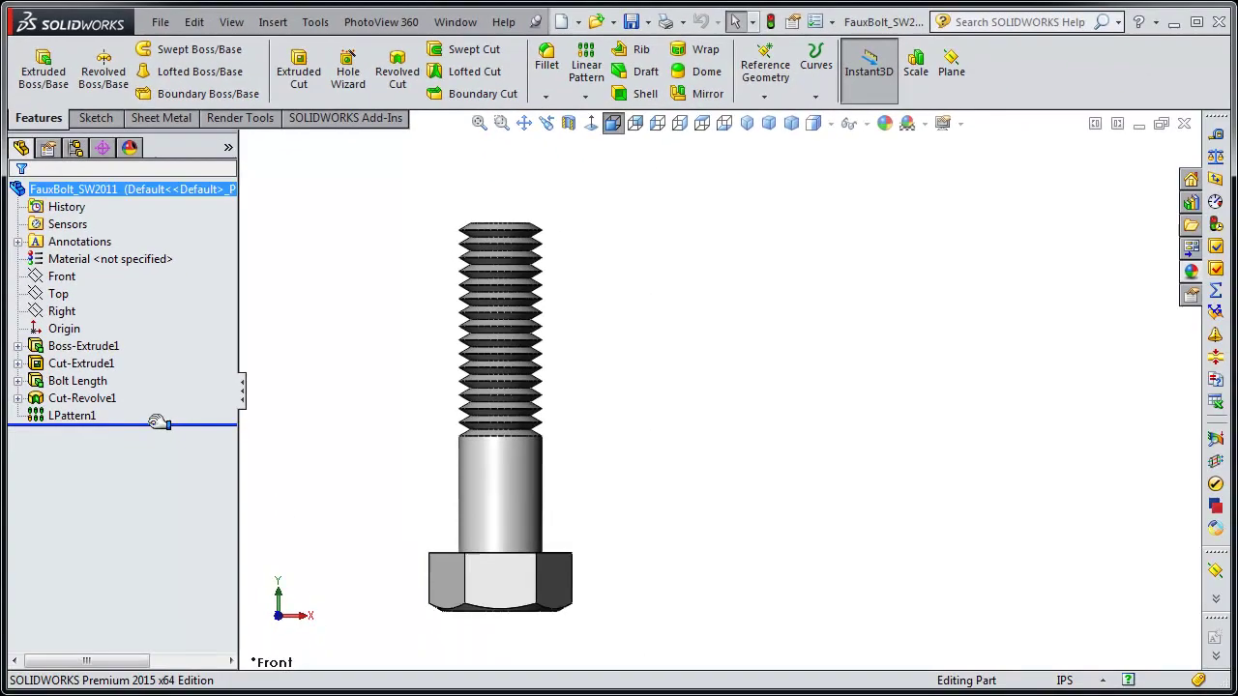
# - Roll the feature tree back to just Boss-Extrude1, view the hex head square-on, and expand Boss-Extrude1
pyautogui.moveTo(159, 422)
pyautogui.mouseDown()
pyautogui.moveTo(161, 404)
pyautogui.moveTo(155, 414)
pyautogui.moveTo(184, 393)
pyautogui.moveTo(188, 356)
pyautogui.moveTo(182, 426)
pyautogui.mouseUp()
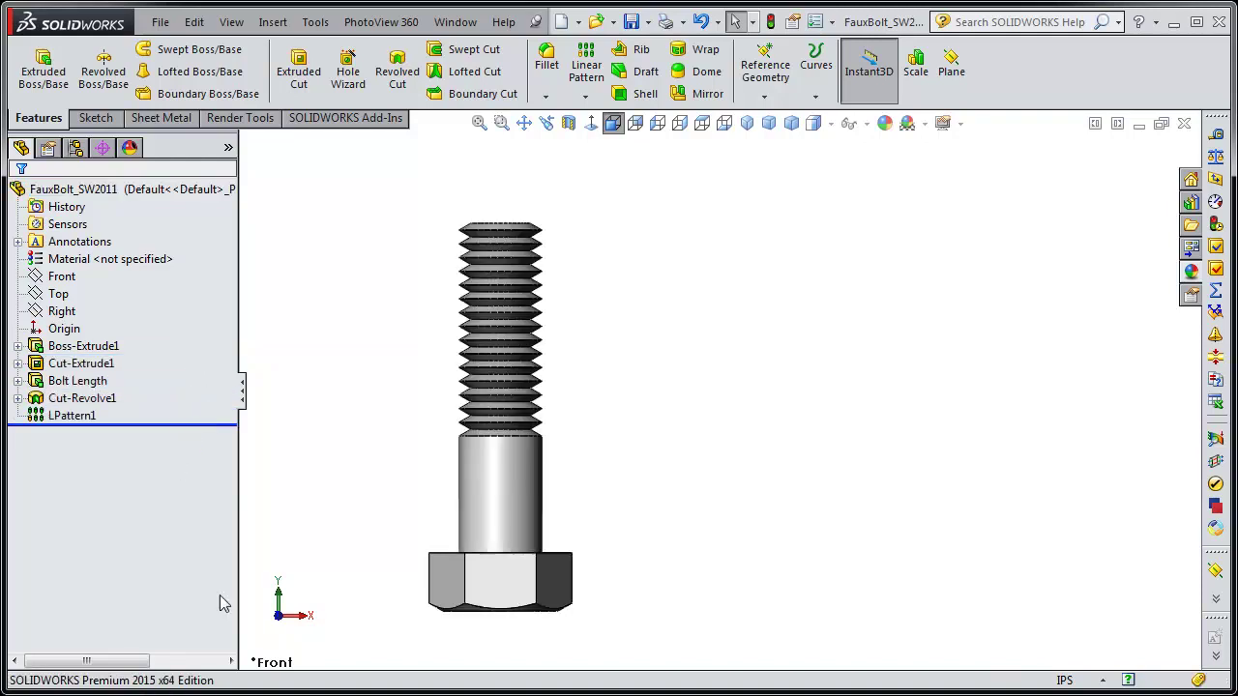
pyautogui.moveTo(595, 271); pyautogui.dragTo(564, 315, button='middle')
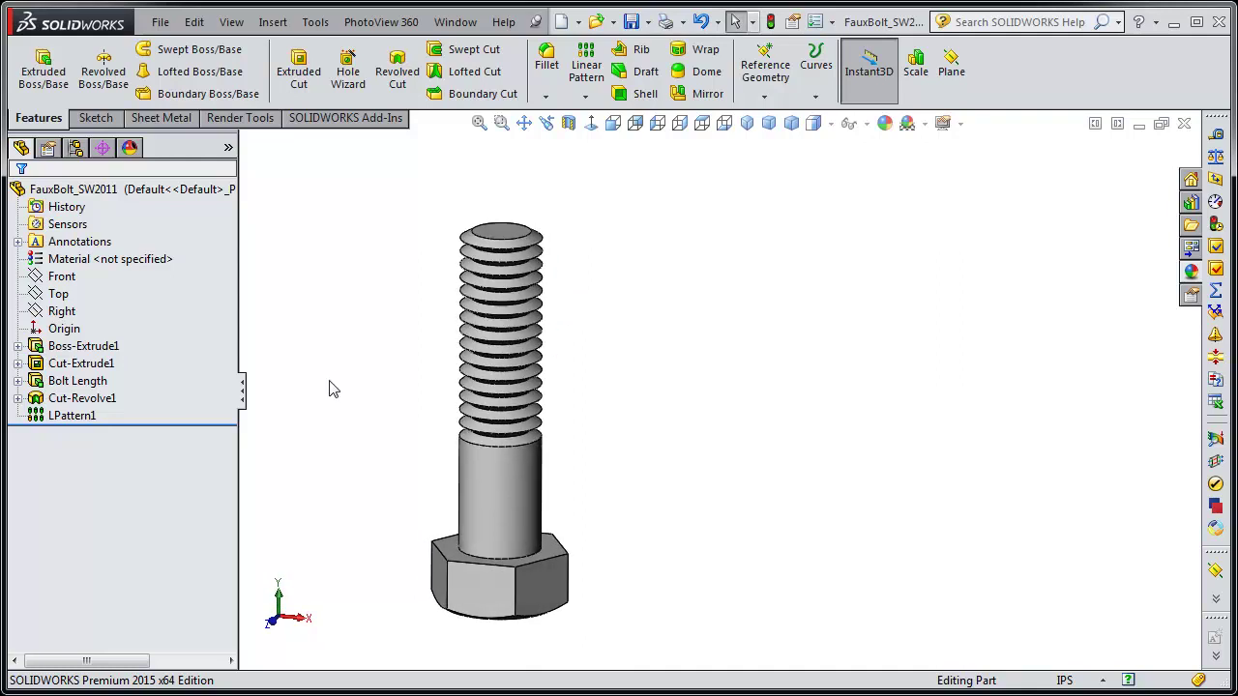
pyautogui.moveTo(185, 425); pyautogui.dragTo(174, 377)
pyautogui.keyDown('ctrl'); pyautogui.moveTo(423, 539); pyautogui.dragTo(475, 547, button='middle'); pyautogui.keyUp('ctrl')
pyautogui.scroll(-2, 622, 522)
pyautogui.moveTo(622, 523); pyautogui.dragTo(455, 523, button='middle')
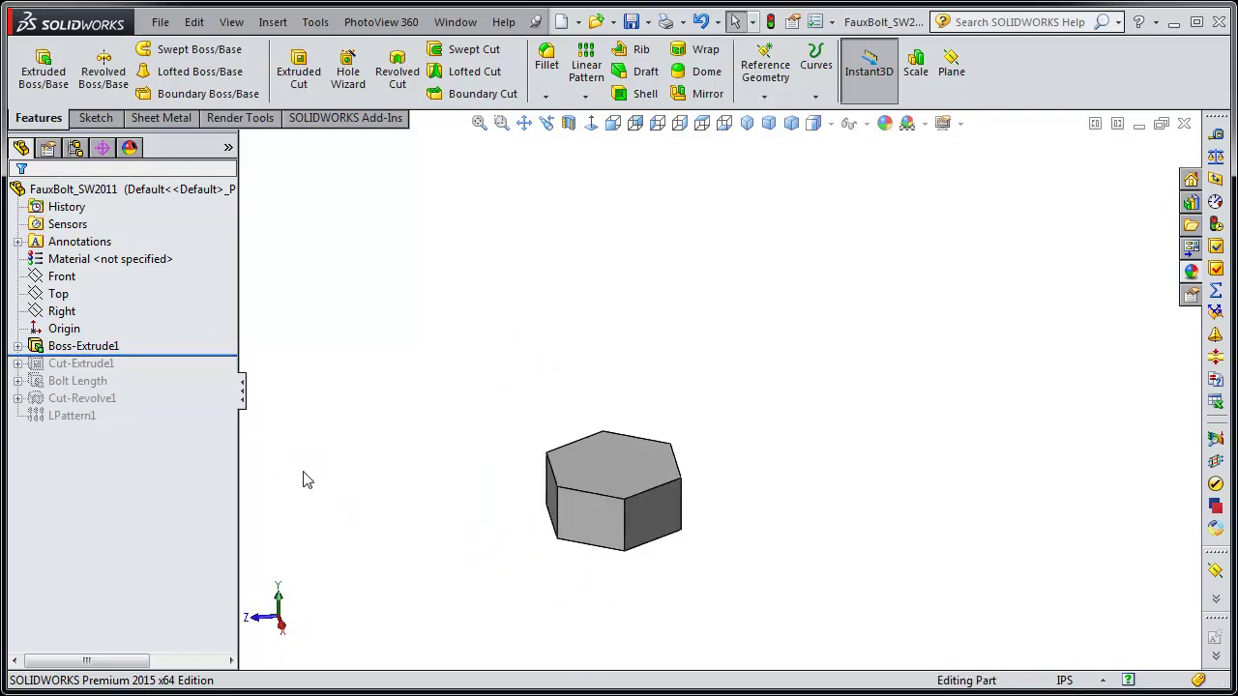
pyautogui.click(592, 126)
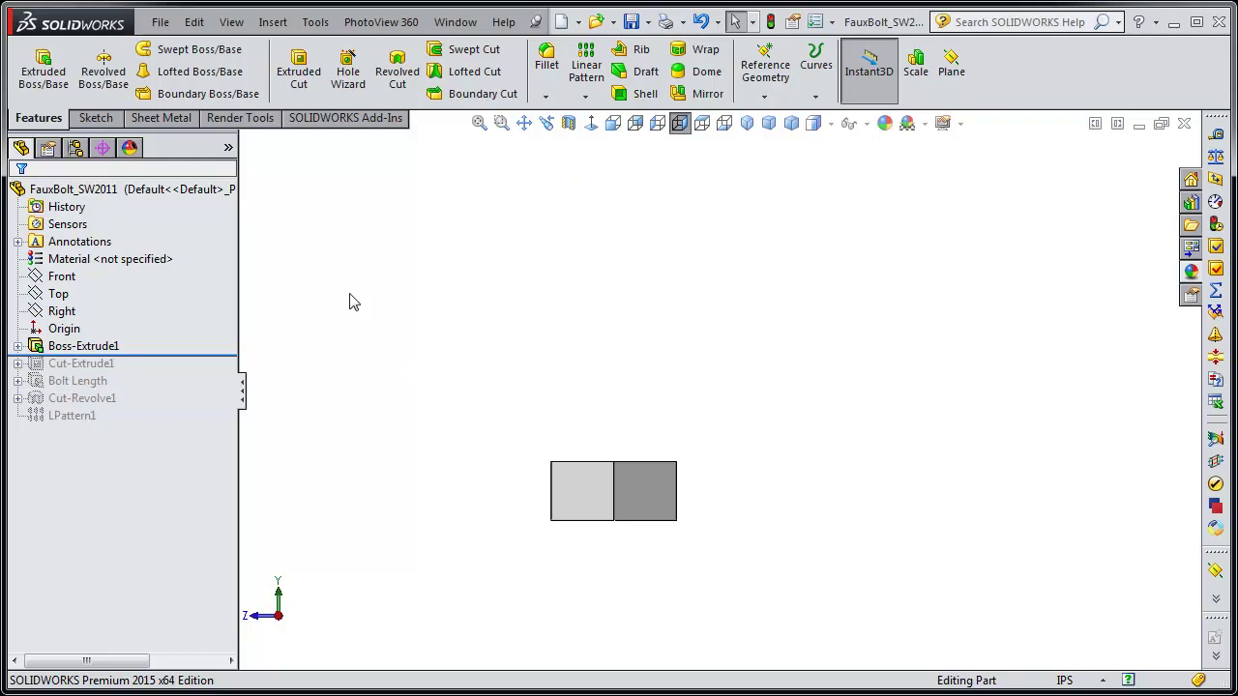
pyautogui.click(18, 346)
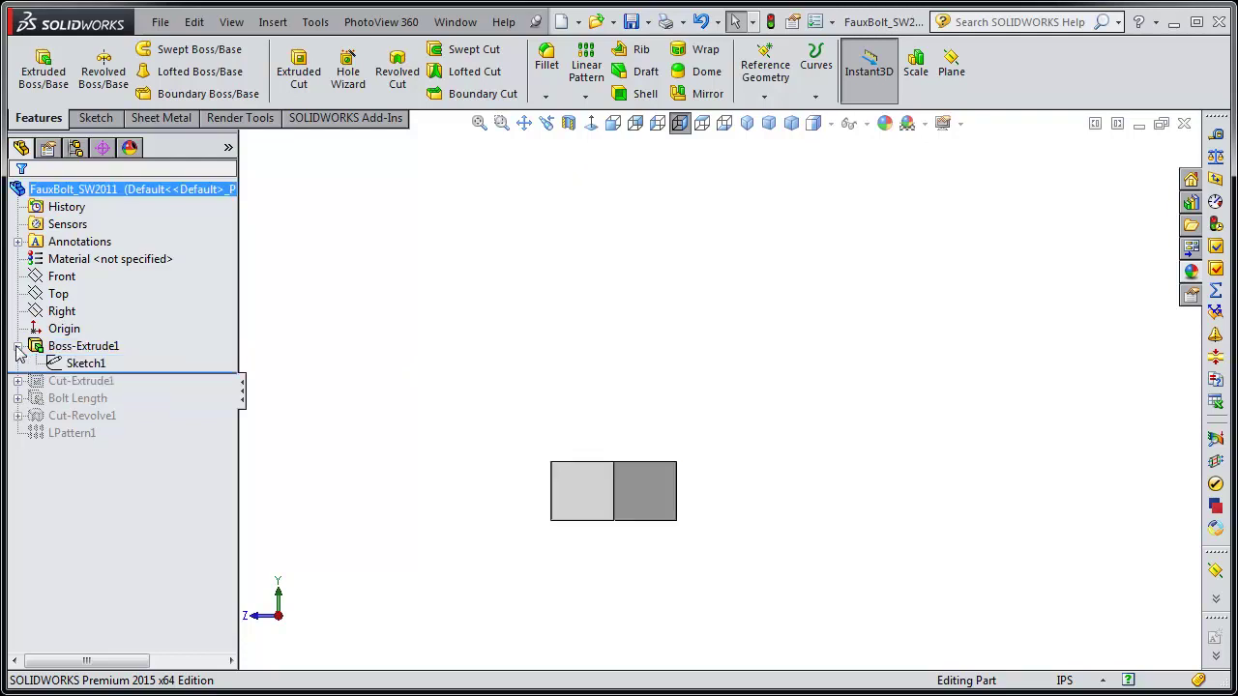
# - Edit Sketch1 and delete its .5625 flat-to-flat dimension
pyautogui.rightClick(78, 363)
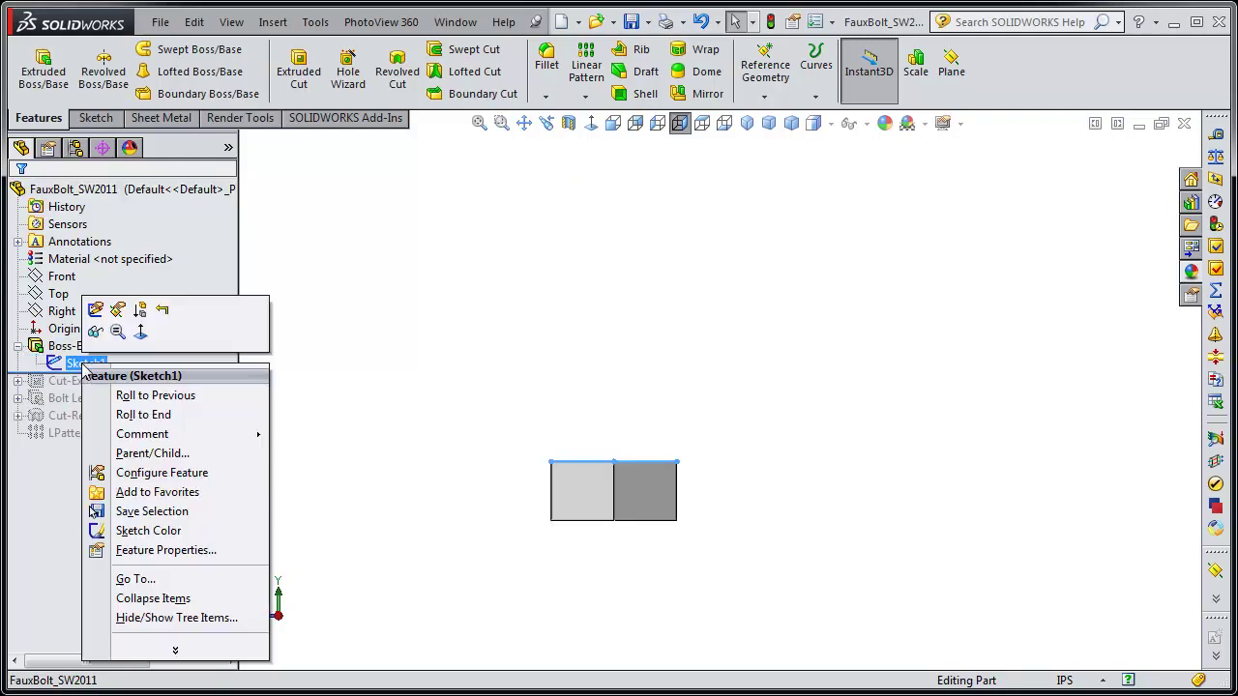
pyautogui.click(97, 312)
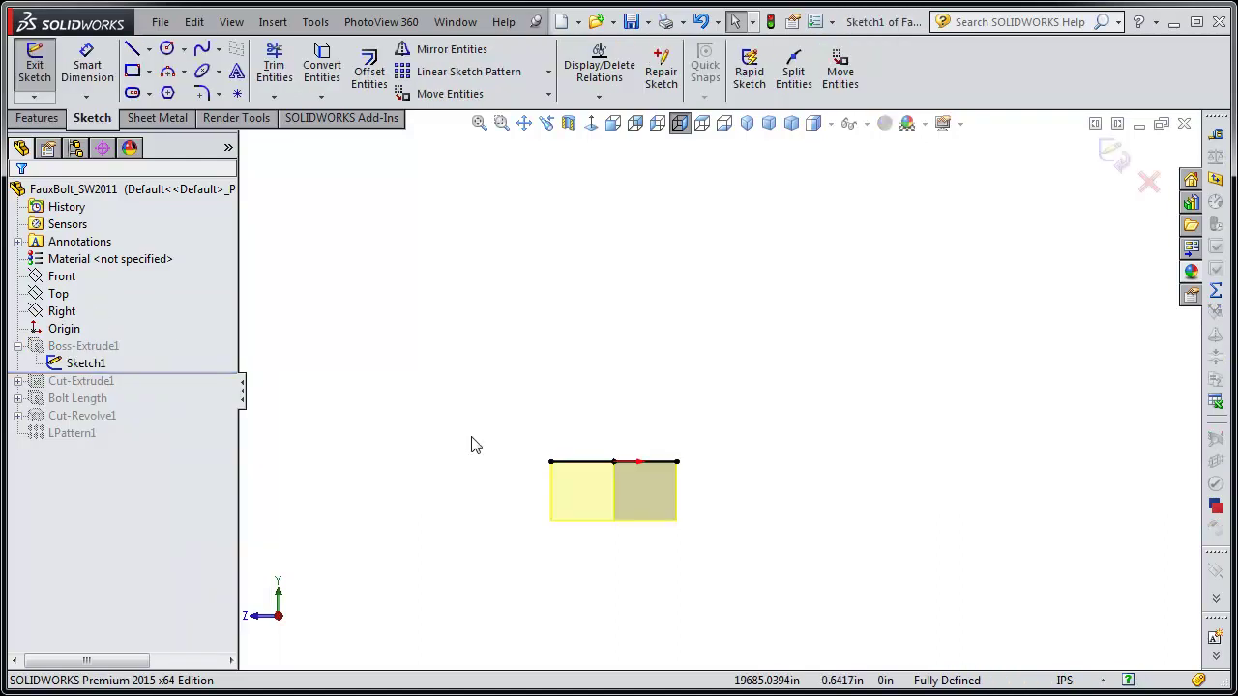
pyautogui.click(590, 124)
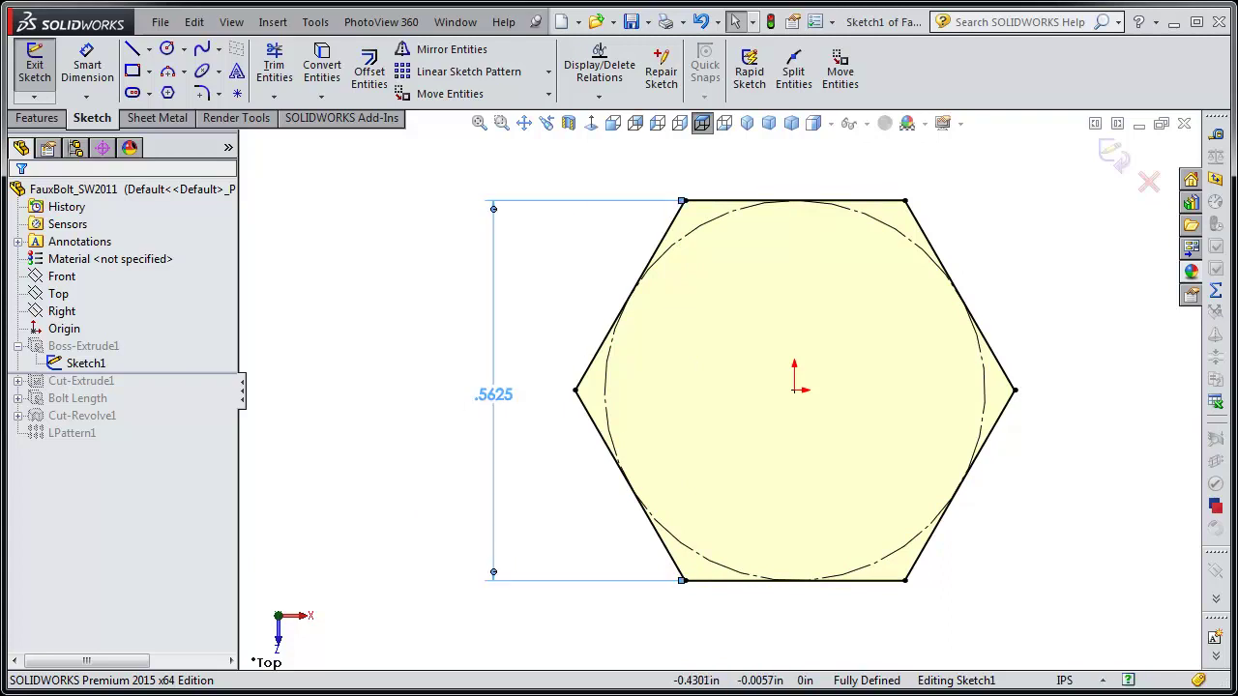
pyautogui.click(501, 397)
pyautogui.press('Delete')
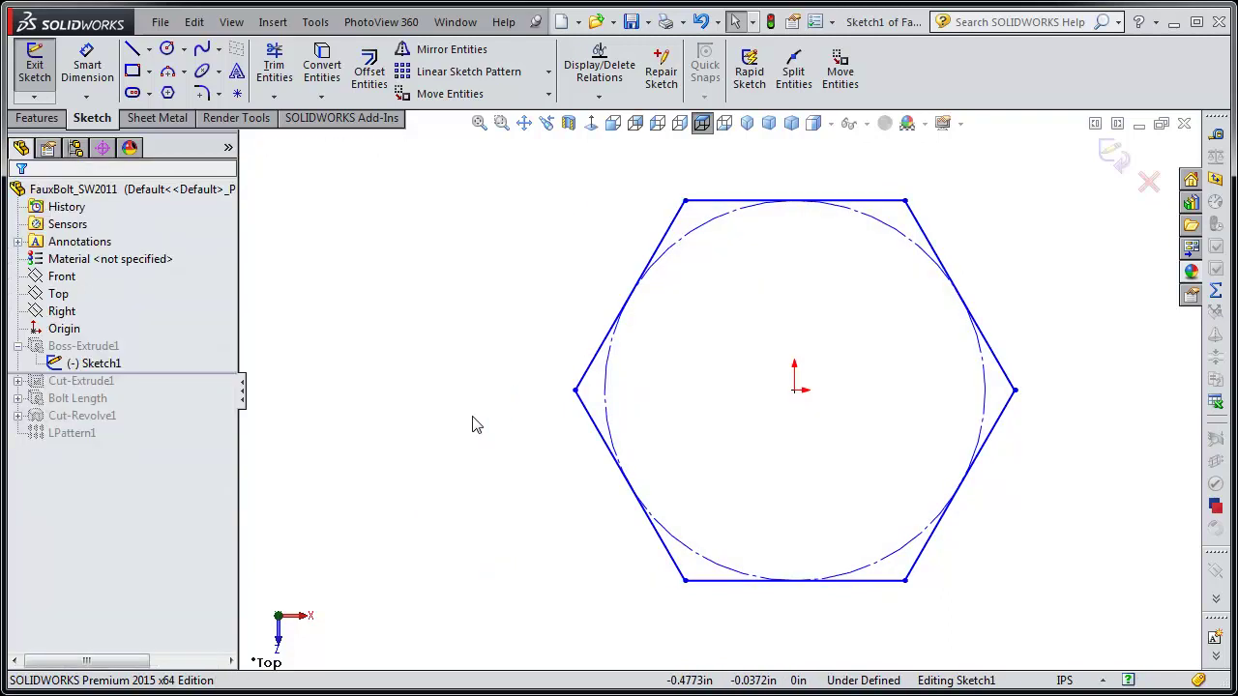
# - Dimension the construction circle to Ø0.5625 in and exit the sketch
pyautogui.click(76, 55)
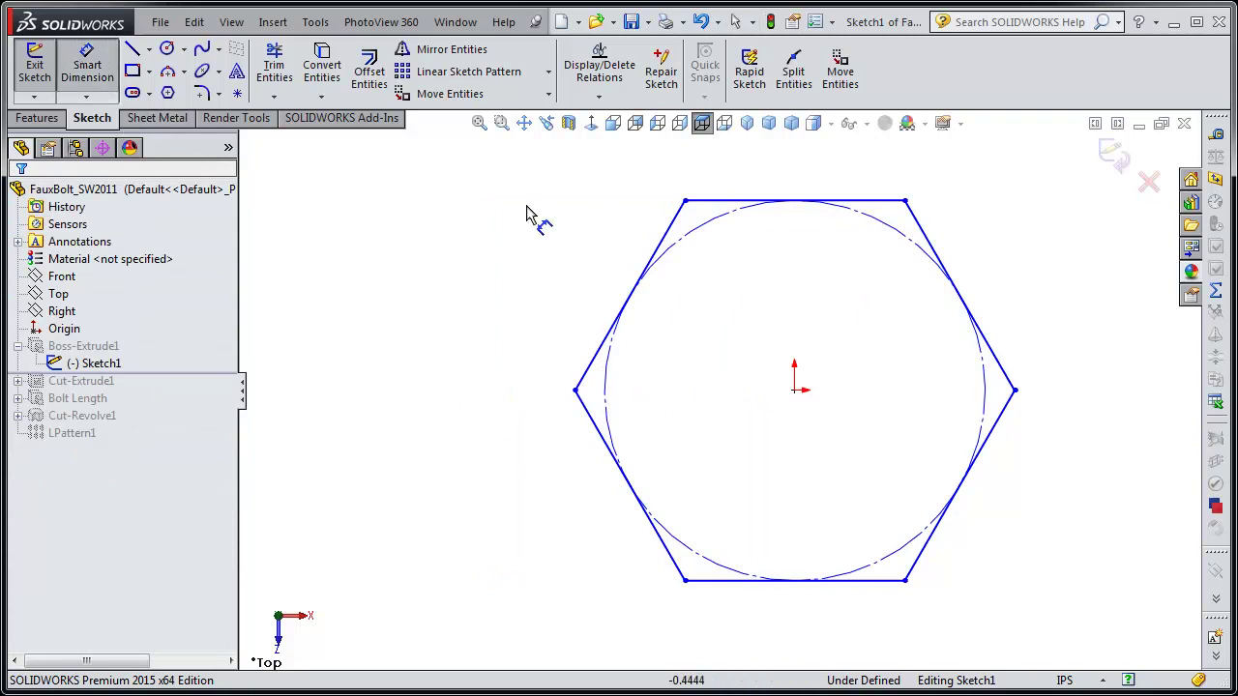
pyautogui.click(711, 232)
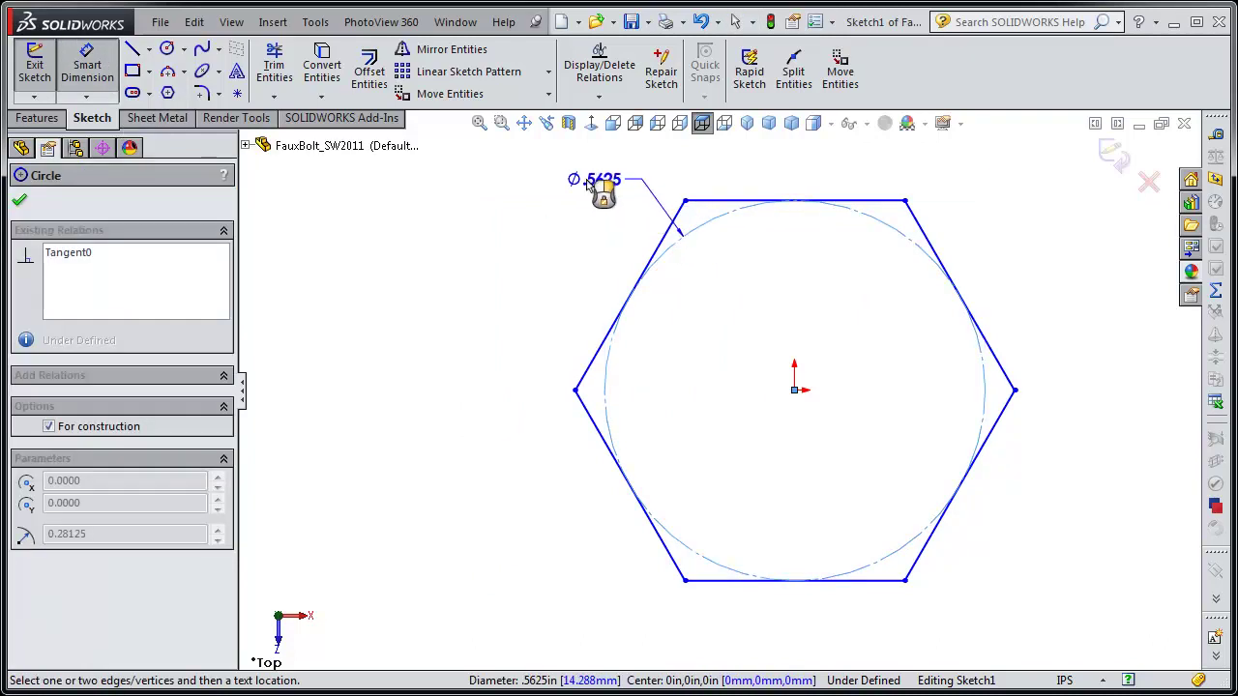
pyautogui.click(587, 179)
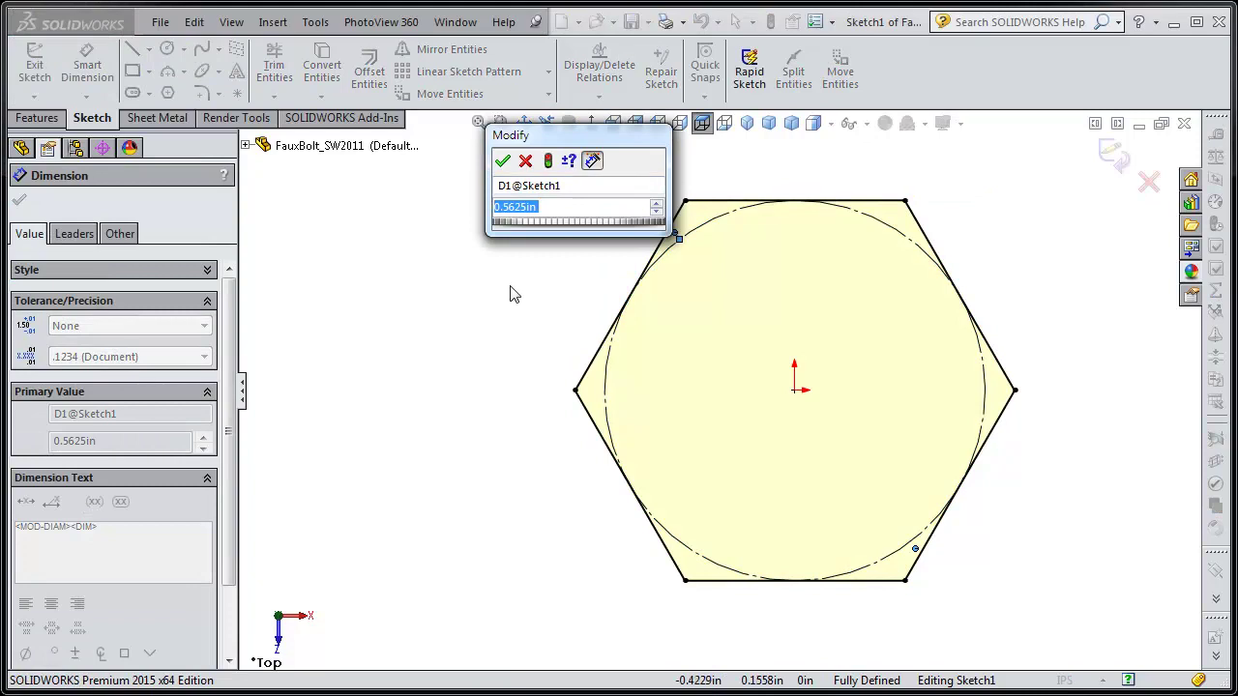
pyautogui.click(502, 161)
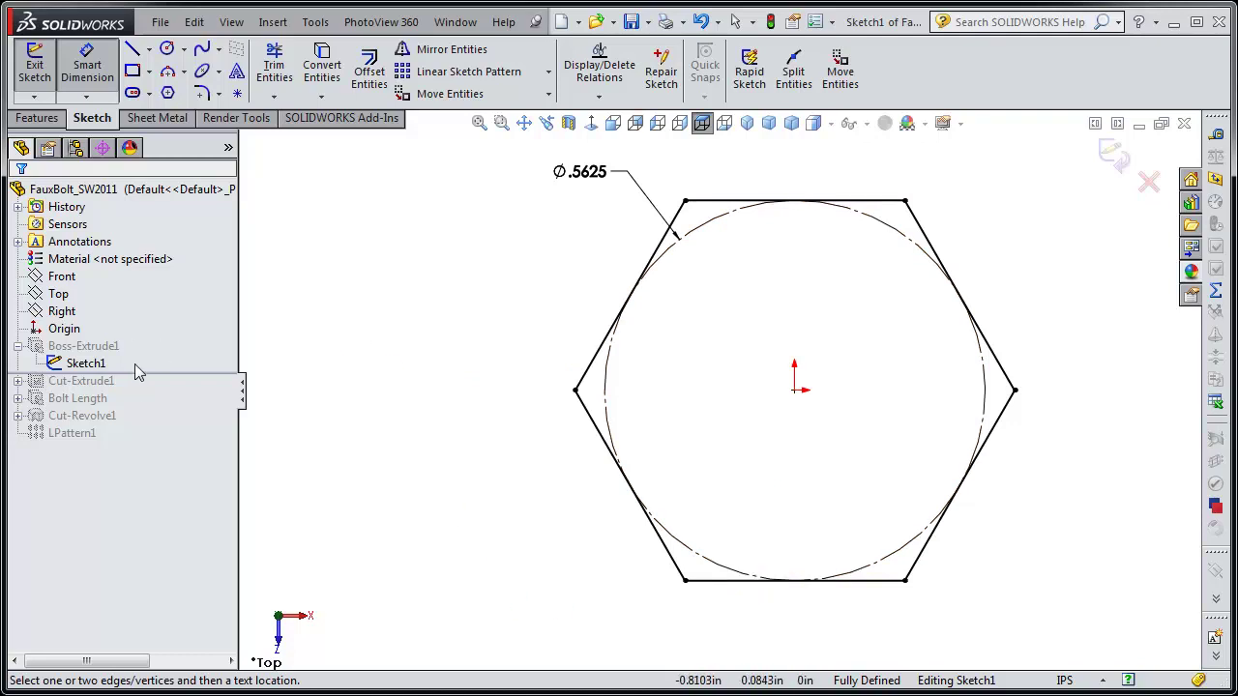
pyautogui.click(88, 73)
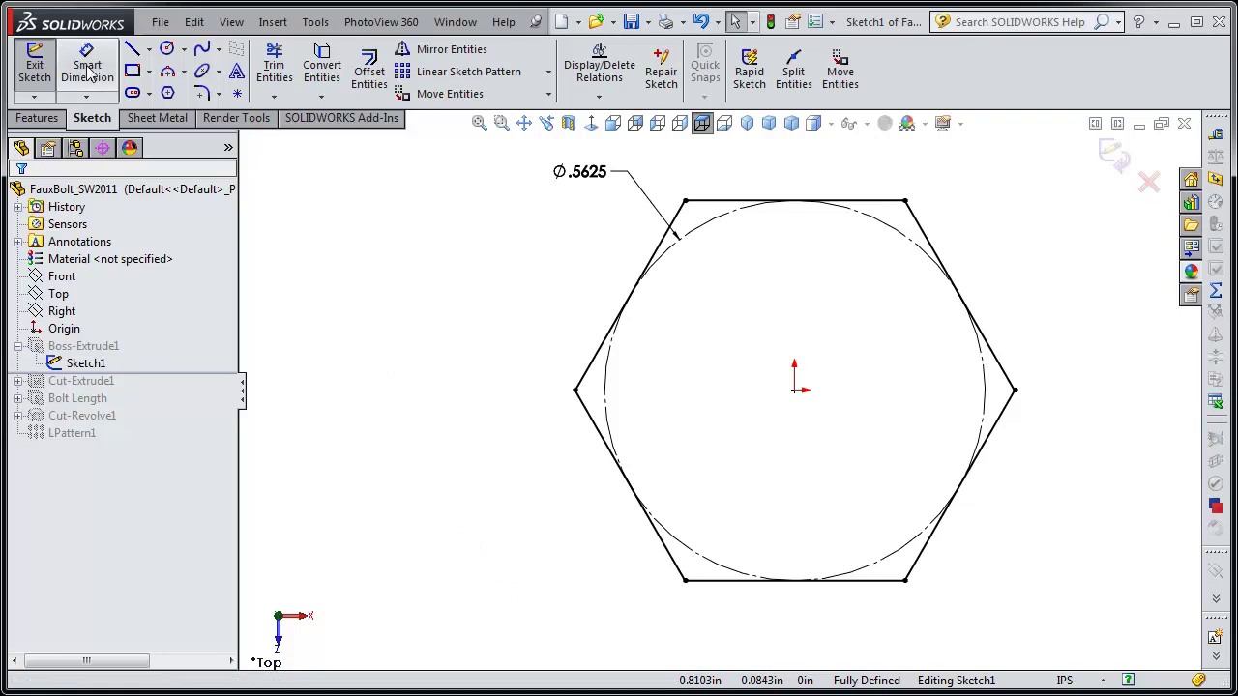
pyautogui.click(32, 73)
# - Orbit the hex prism into 3-D and roll back to the plain hexagon extrusion
pyautogui.moveTo(459, 581)
pyautogui.mouseDown(button='middle')
pyautogui.moveTo(429, 318)
pyautogui.moveTo(484, 412)
pyautogui.moveTo(1009, 429)
pyautogui.mouseUp(button='middle')
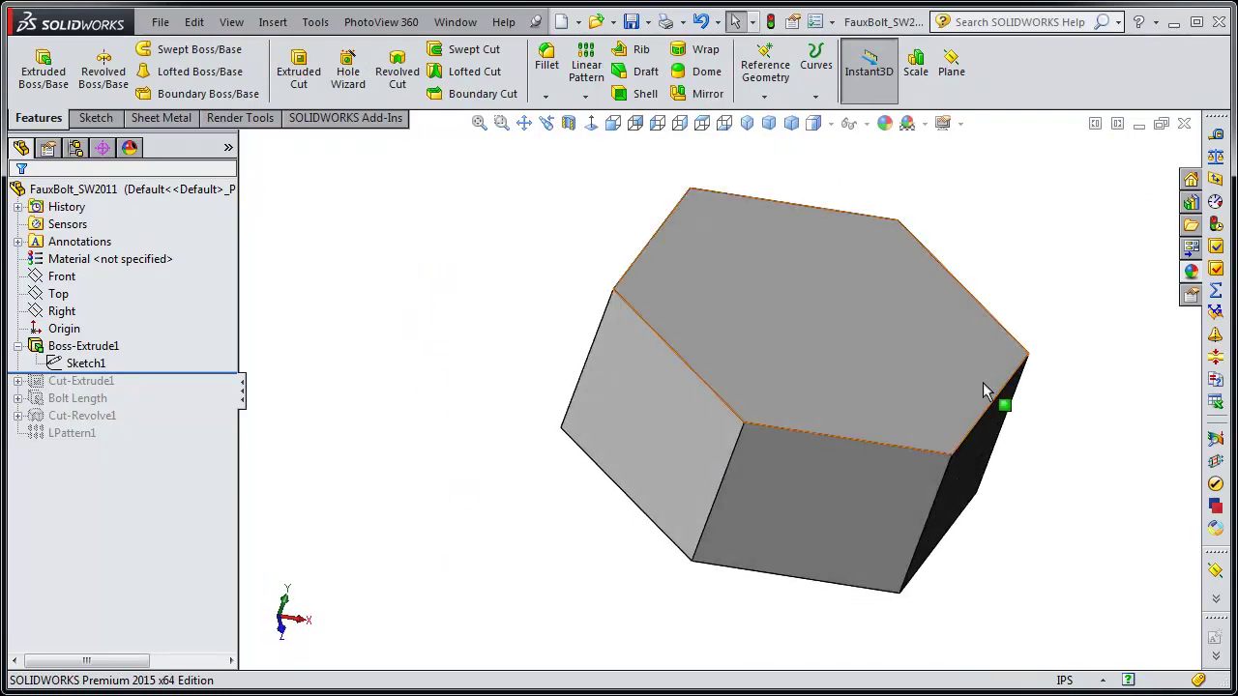
pyautogui.scroll(2, 1025, 373)
pyautogui.scroll(-2, 871, 339)
pyautogui.scroll(3, 677, 387)
pyautogui.scroll(1, 649, 387)
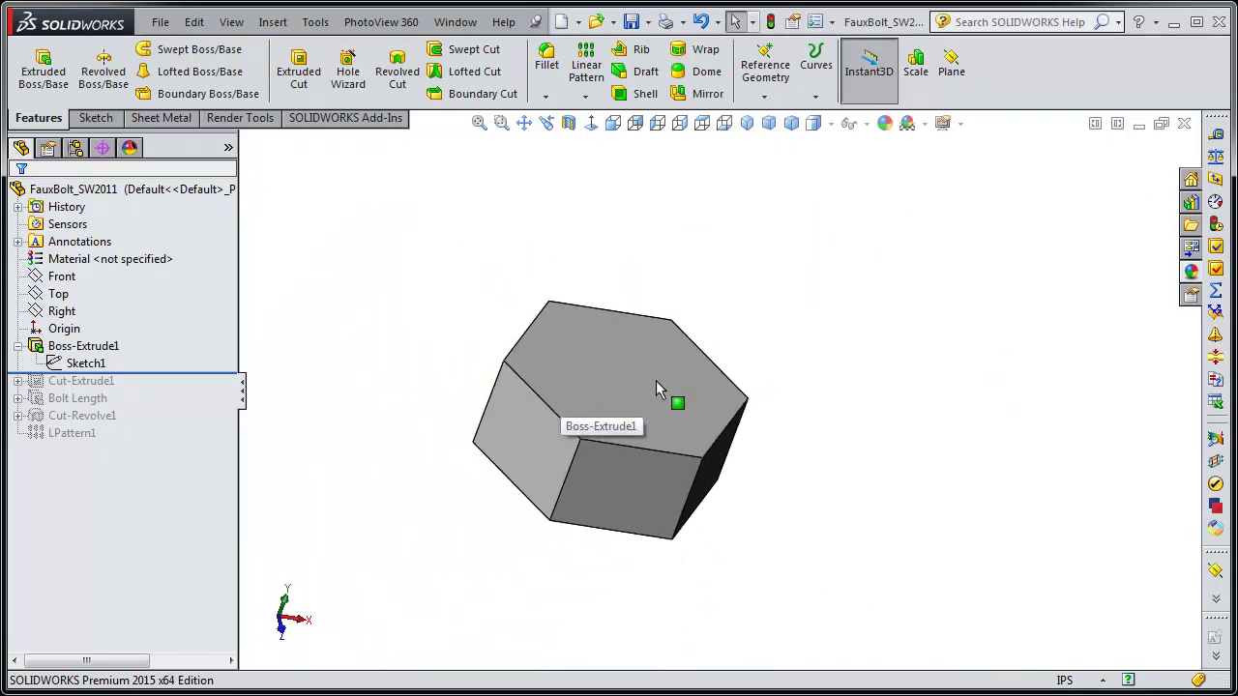
pyautogui.click(17, 345)
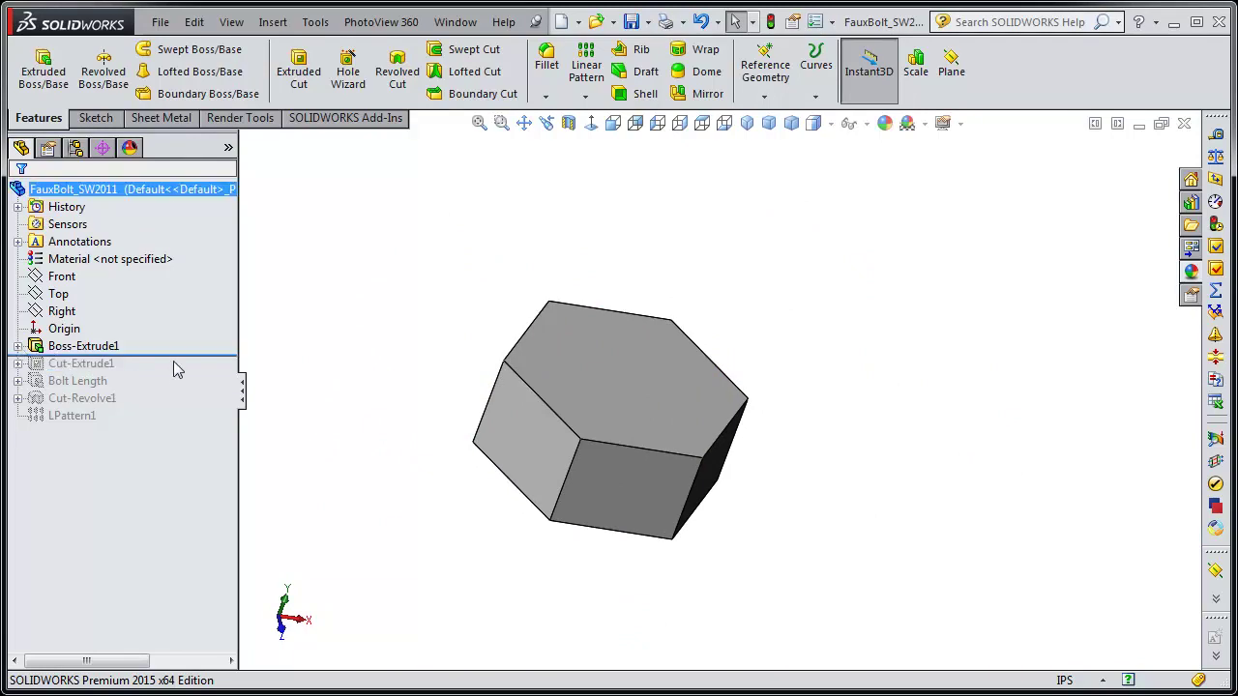
# - Roll forward to include Cut-Extrude1, then expand it and select Sketch3
pyautogui.moveTo(184, 357); pyautogui.dragTo(184, 373)
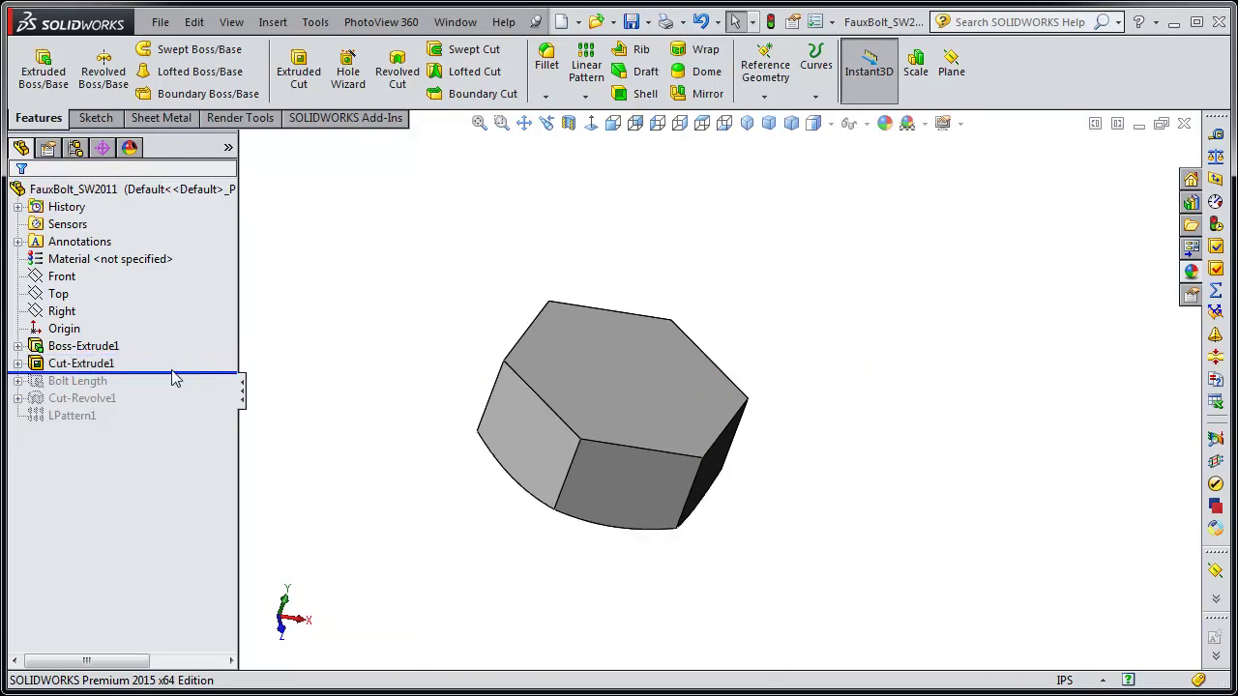
pyautogui.moveTo(404, 631); pyautogui.dragTo(442, 351, button='middle')
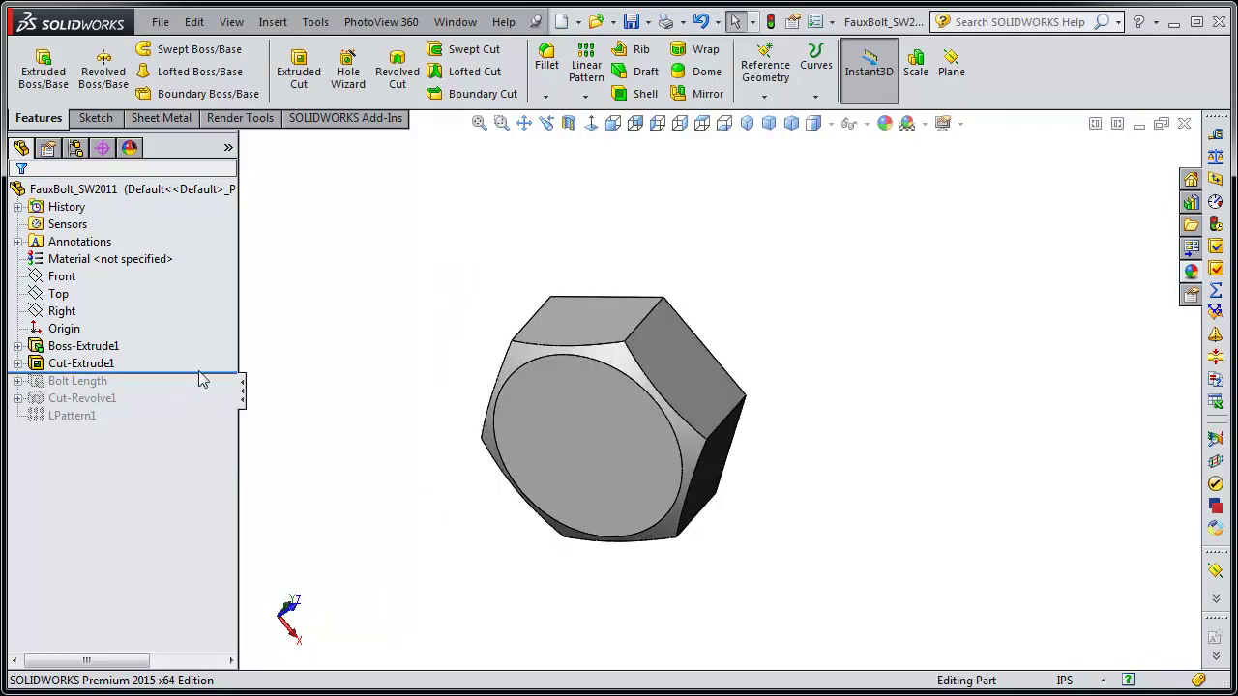
pyautogui.moveTo(202, 375)
pyautogui.mouseDown()
pyautogui.moveTo(211, 358)
pyautogui.moveTo(191, 373)
pyautogui.mouseUp()
pyautogui.click(36, 387)
pyautogui.click(18, 364)
pyautogui.click(77, 387)
pyautogui.rightClick(86, 384)
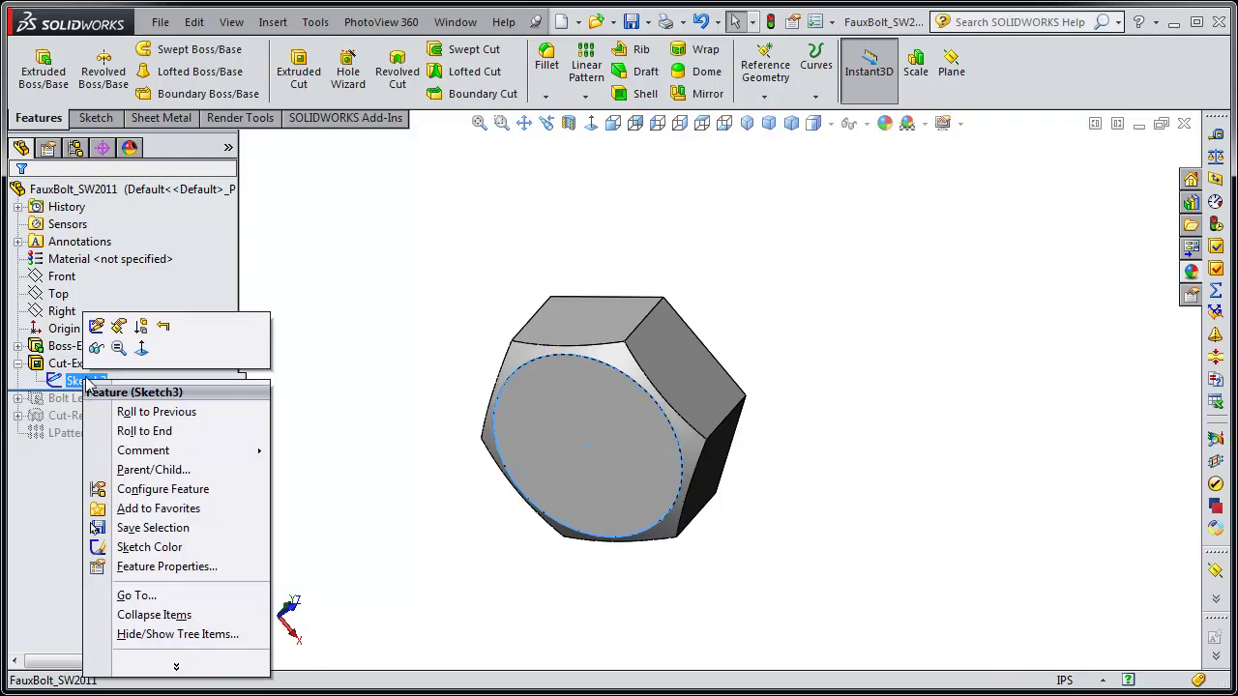
pyautogui.click(97, 327)
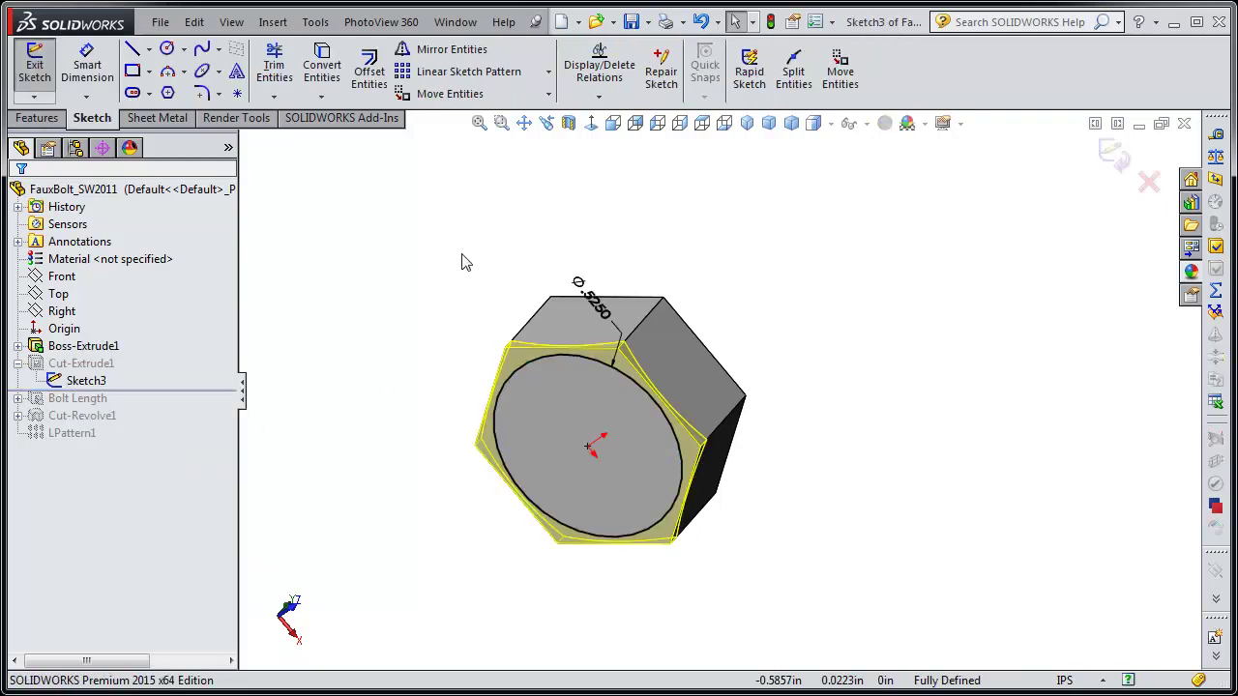
pyautogui.click(591, 123)
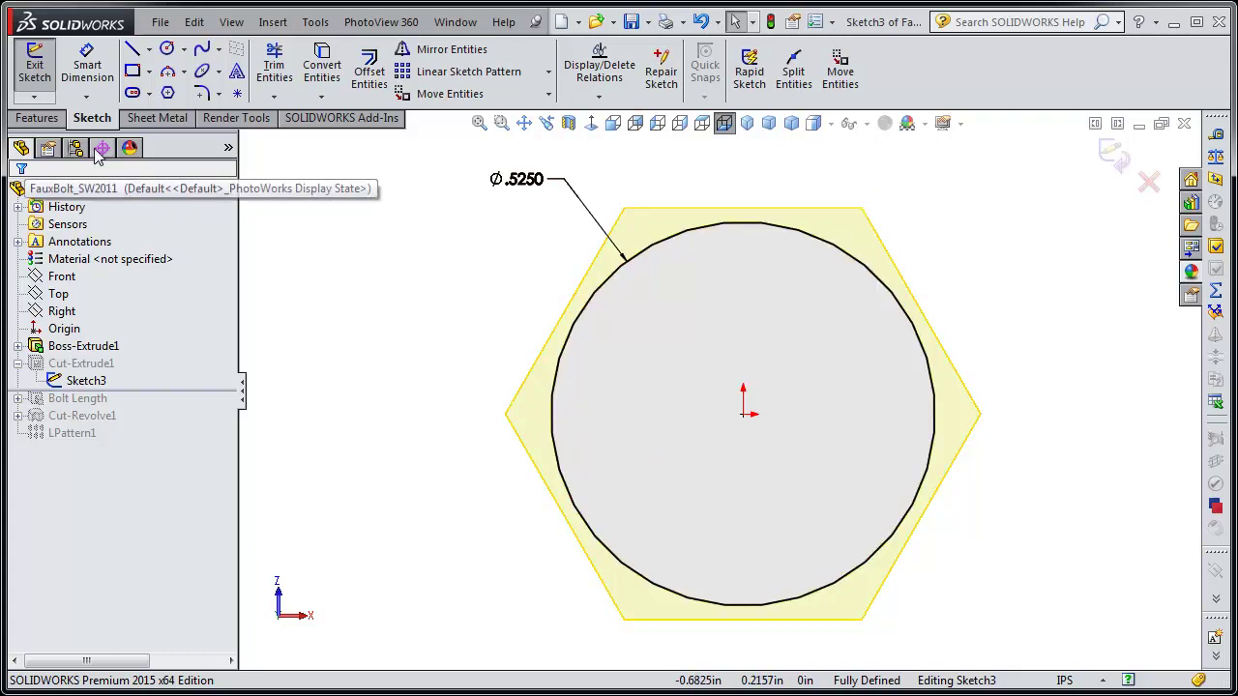
pyautogui.click(39, 81)
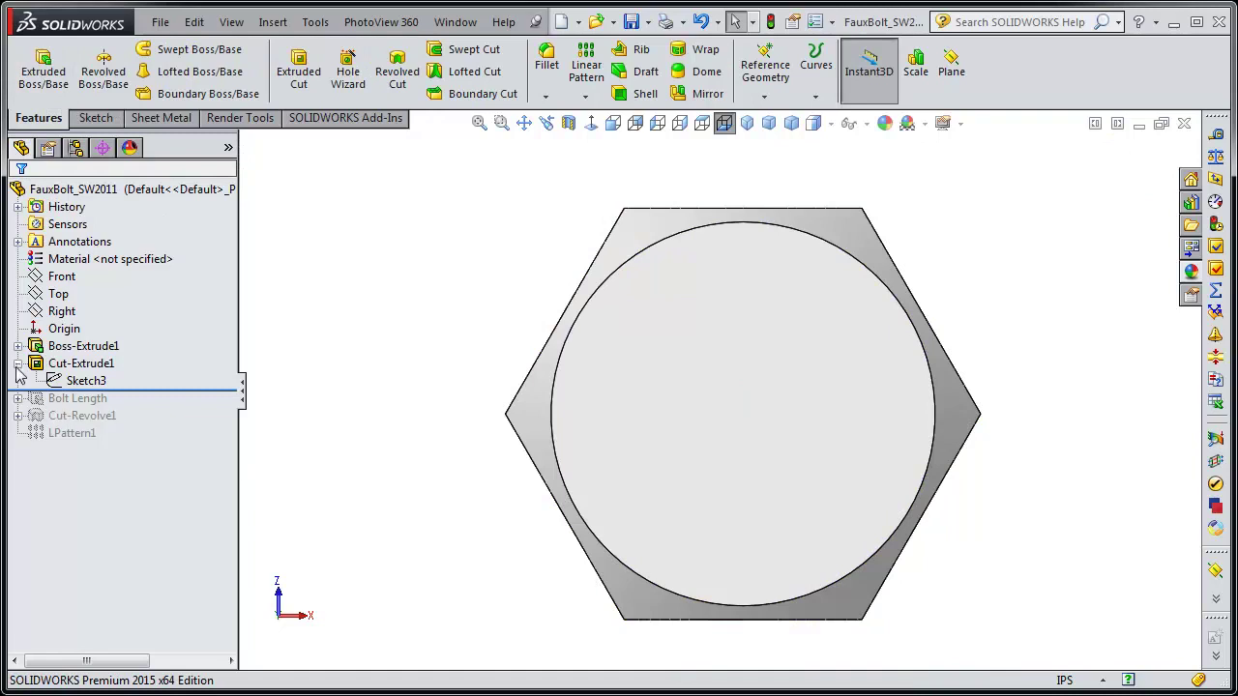
pyautogui.click(17, 363)
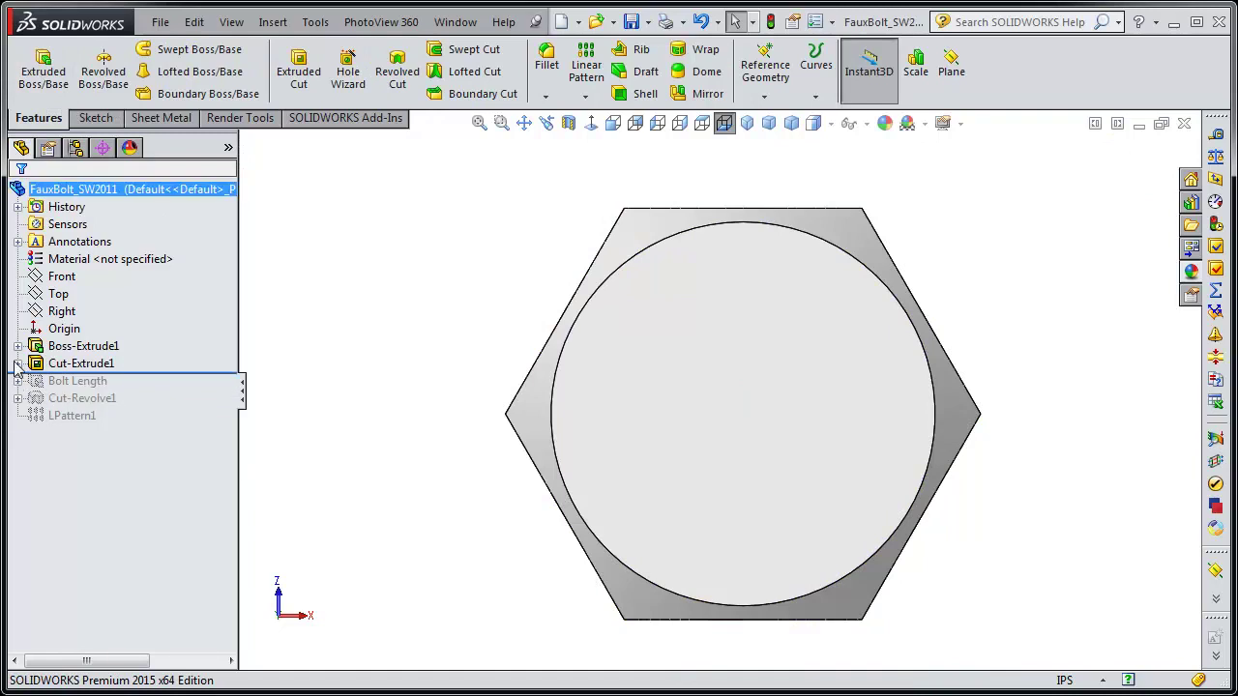
# - Redefine Cut-Extrude1 with Flip side to cut on, keeping Blind 0.3000in and 60° draft
pyautogui.rightClick(63, 369)
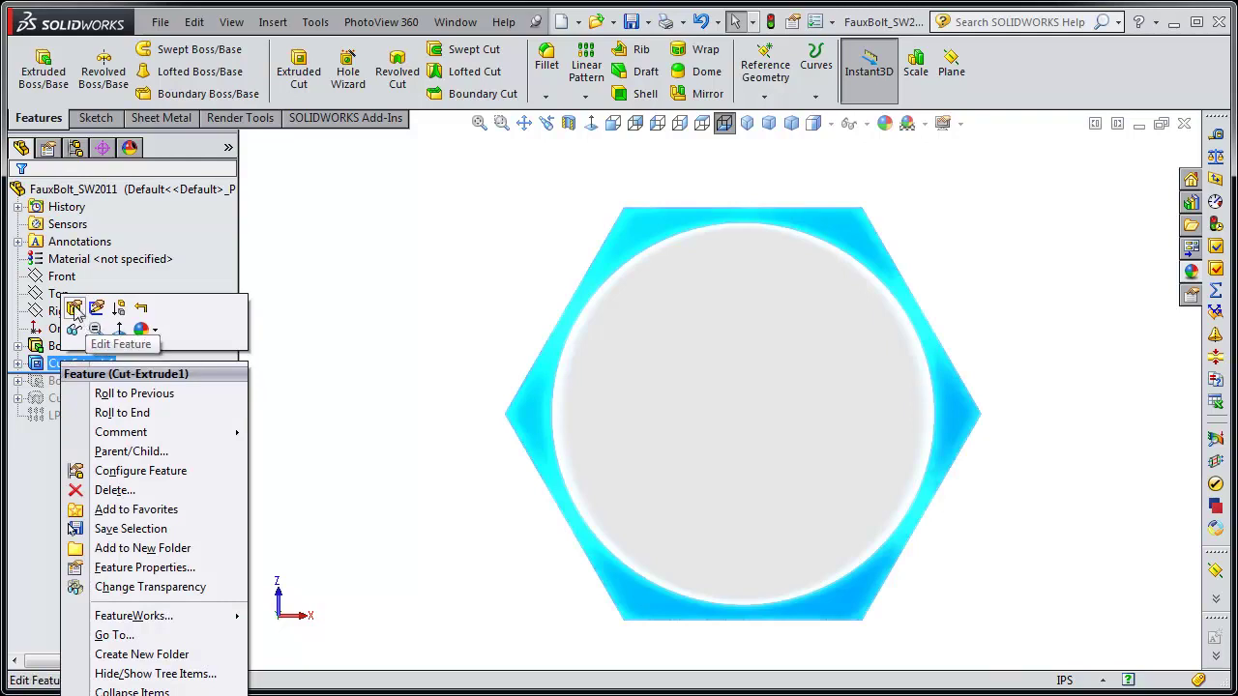
pyautogui.click(75, 309)
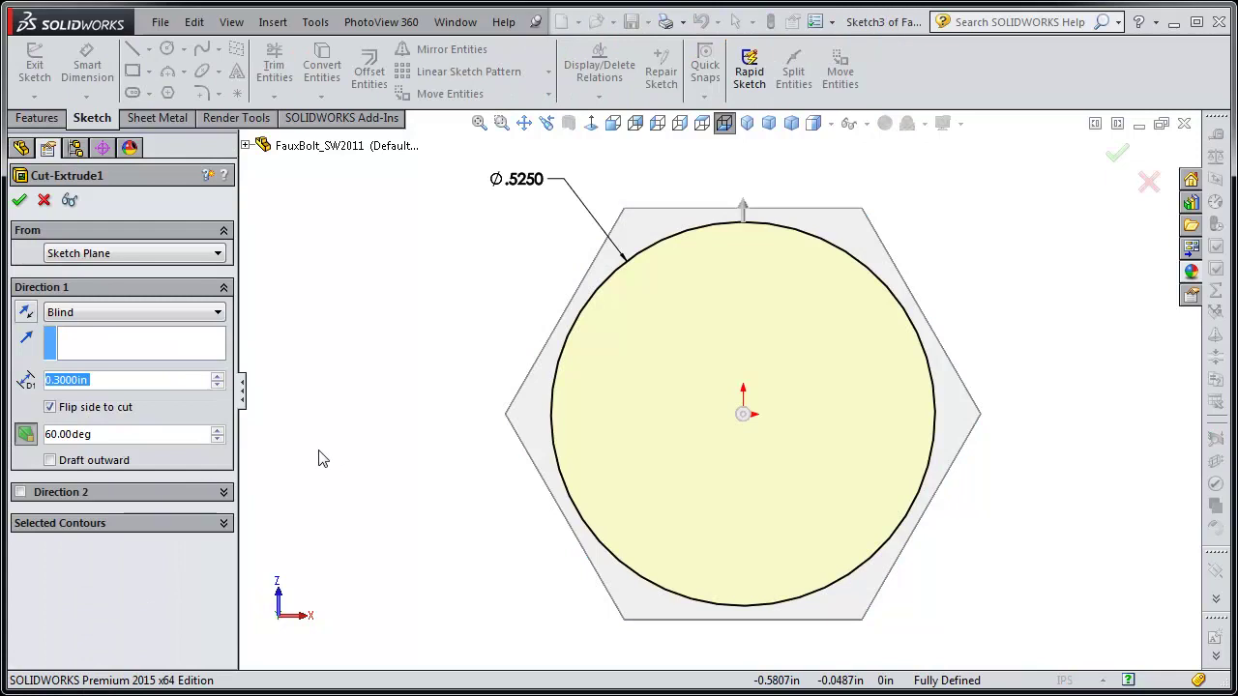
pyautogui.click(50, 408)
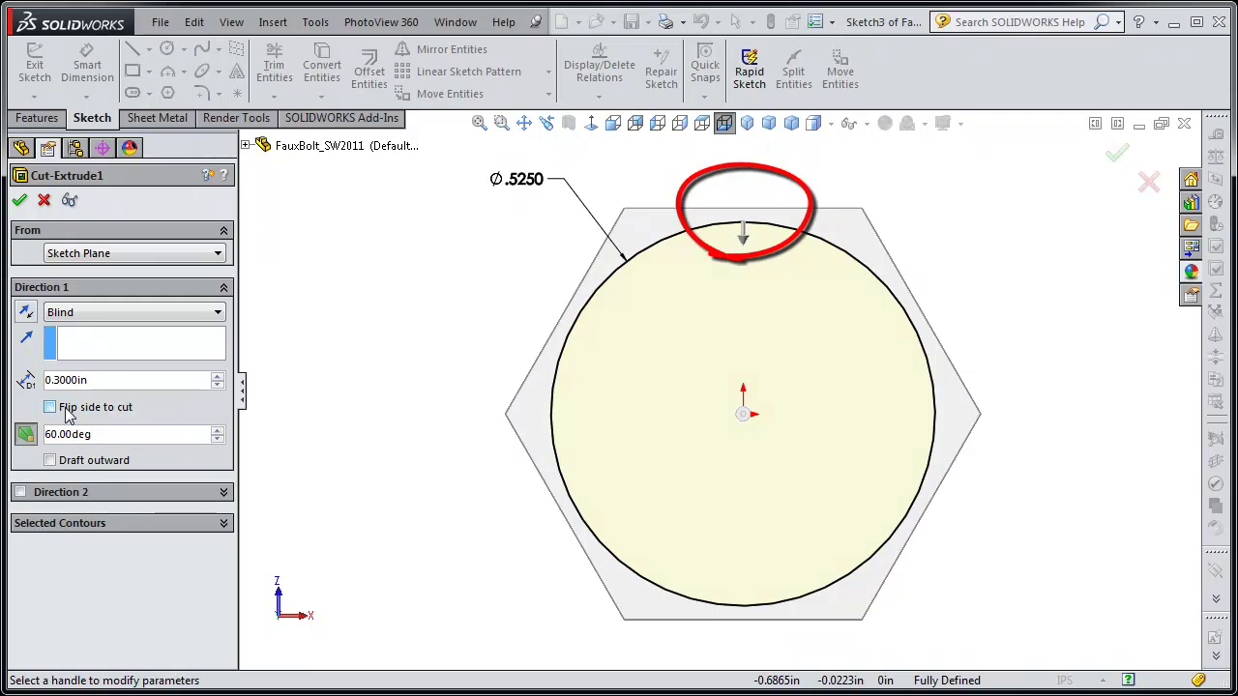
pyautogui.click(50, 407)
pyautogui.click(51, 408)
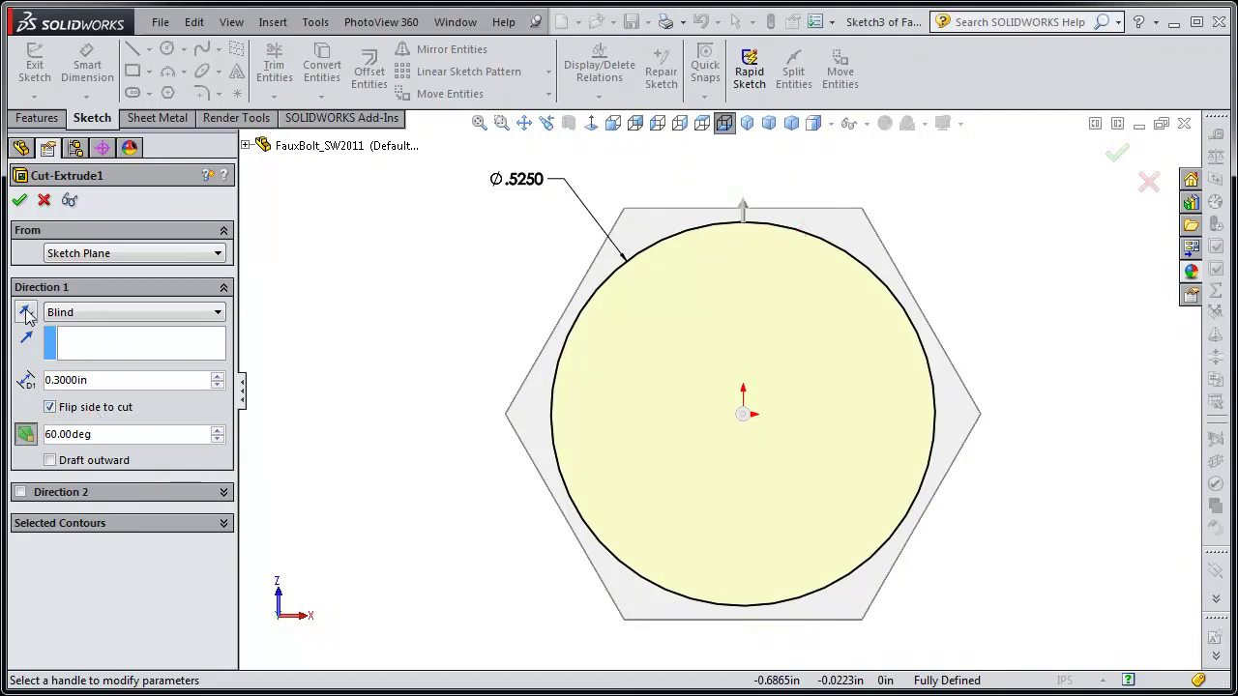
pyautogui.click(21, 201)
pyautogui.moveTo(311, 417); pyautogui.dragTo(328, 477, button='middle')
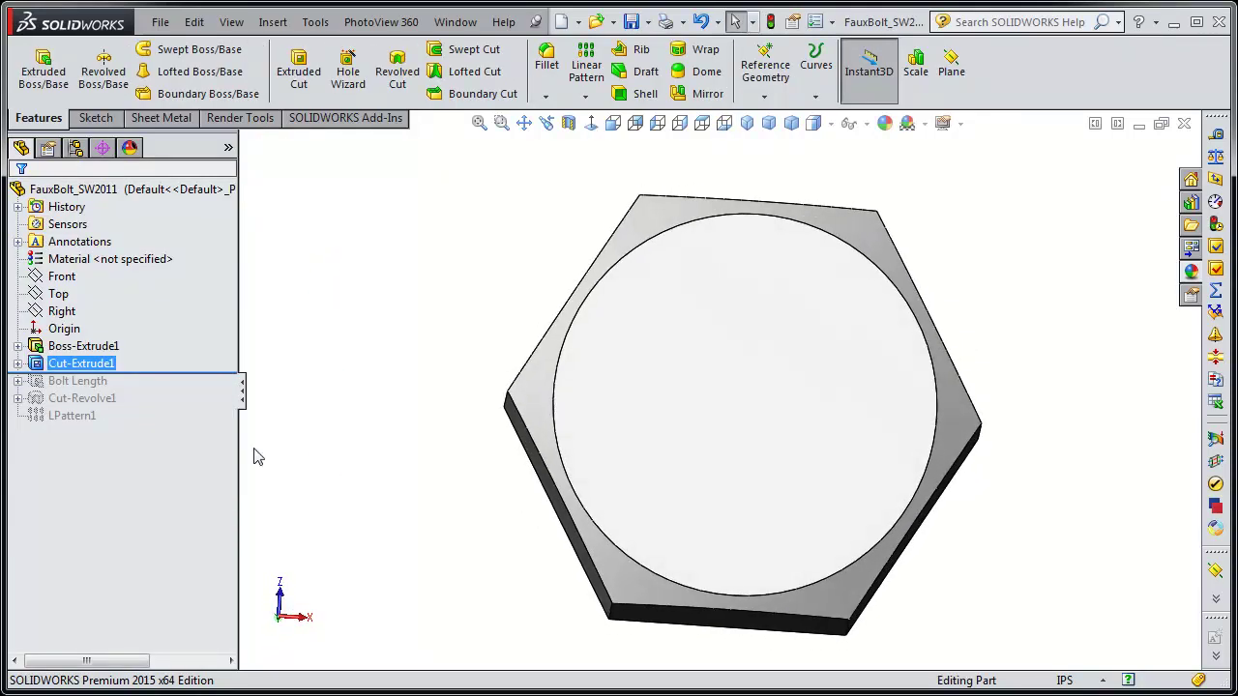
# - Edit Cut-Extrude1 to cut inside the circle, leaving a conical recess in the head
pyautogui.rightClick(89, 368)
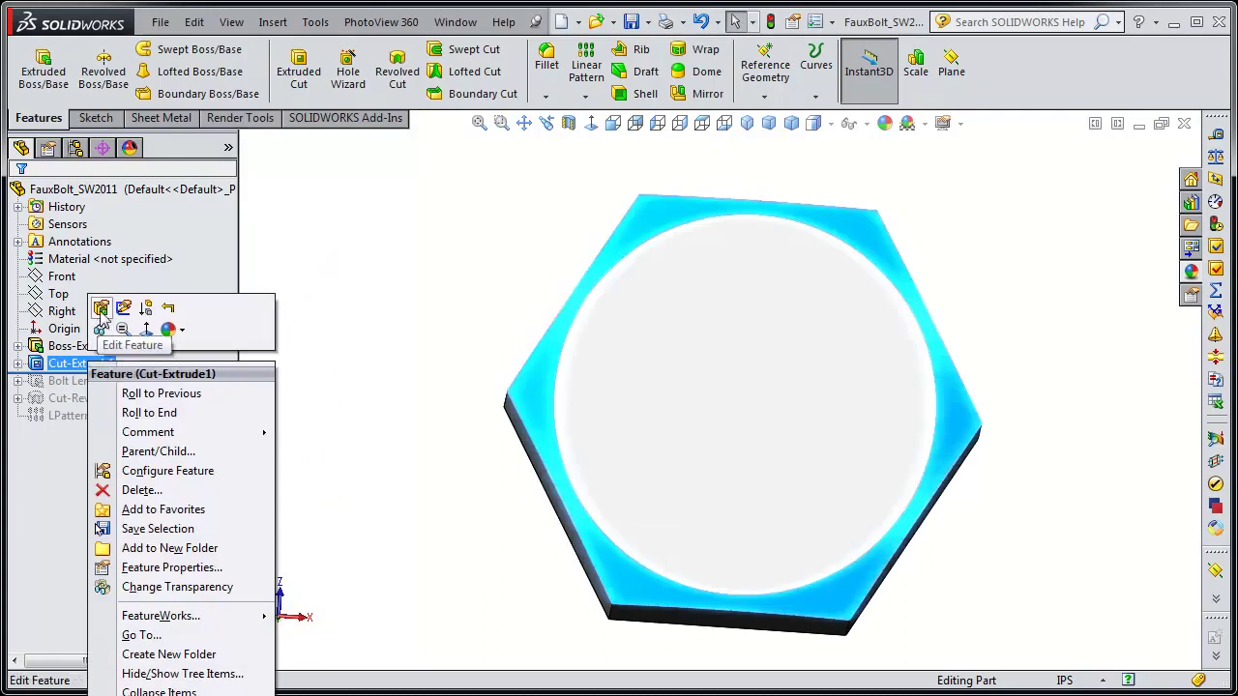
pyautogui.click(100, 330)
pyautogui.click(50, 407)
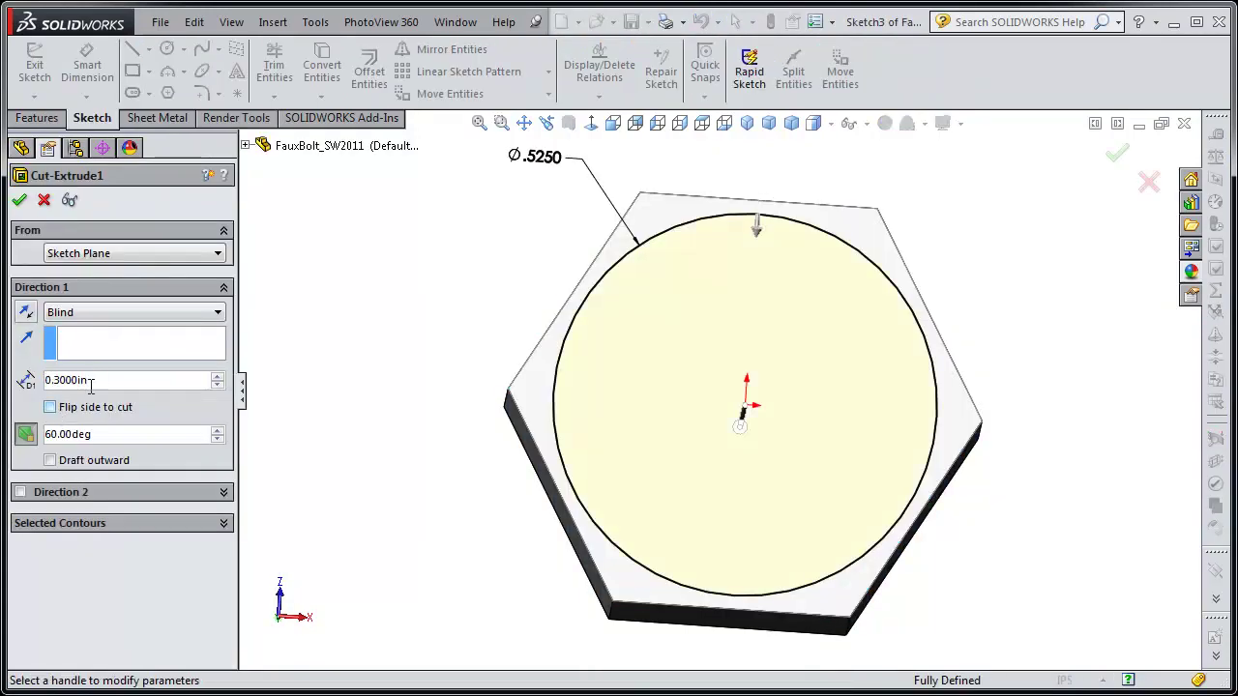
pyautogui.click(18, 200)
pyautogui.moveTo(390, 515); pyautogui.dragTo(370, 423, button='middle')
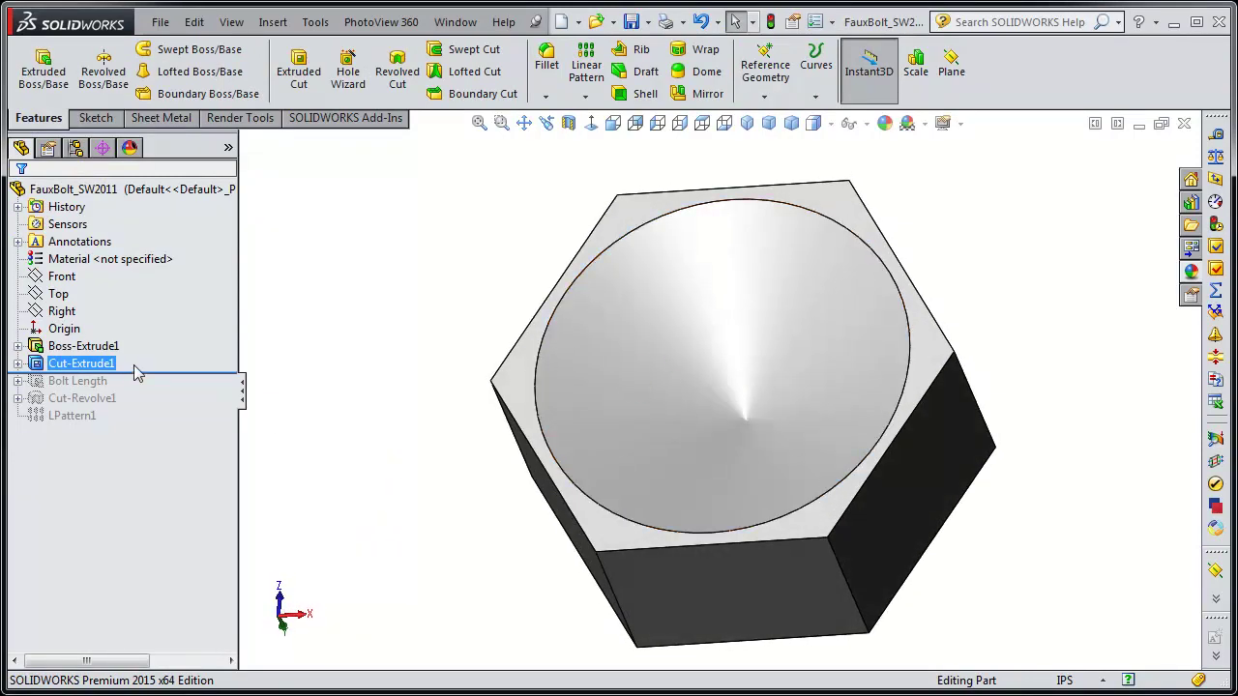
# - Turn off Cut-Extrude1's draft so the inward cut becomes a straight cylindrical hole
pyautogui.rightClick(68, 372)
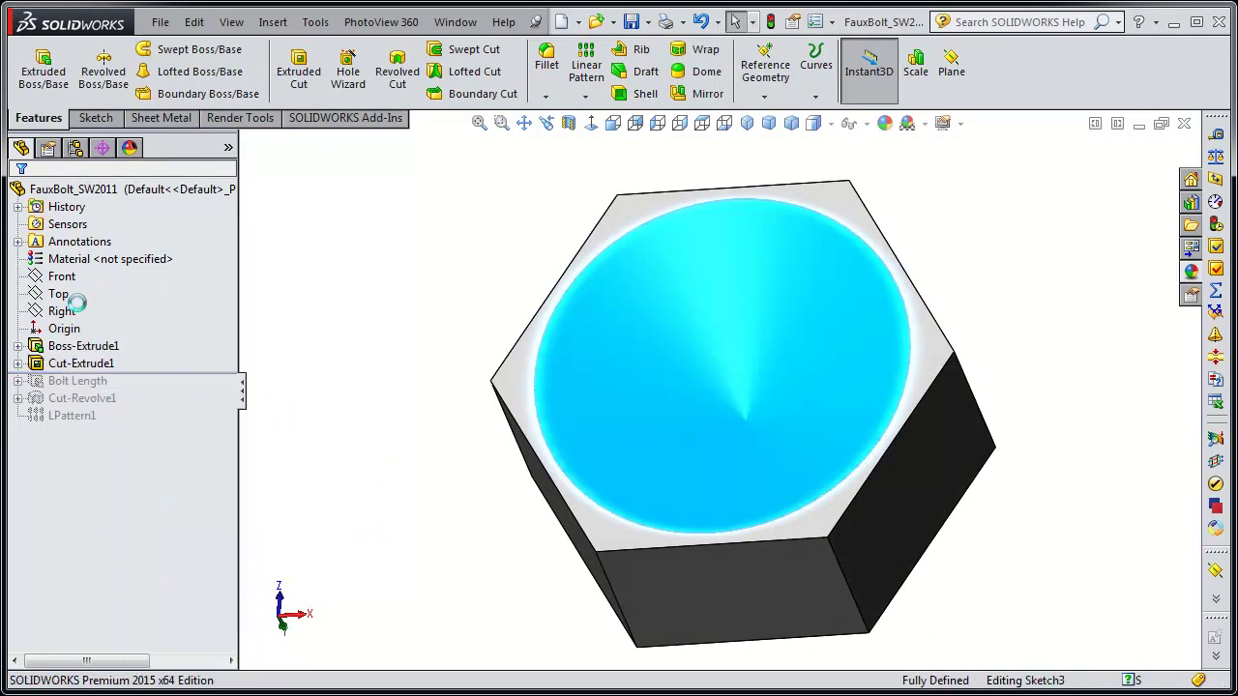
pyautogui.click(85, 312)
pyautogui.click(51, 408)
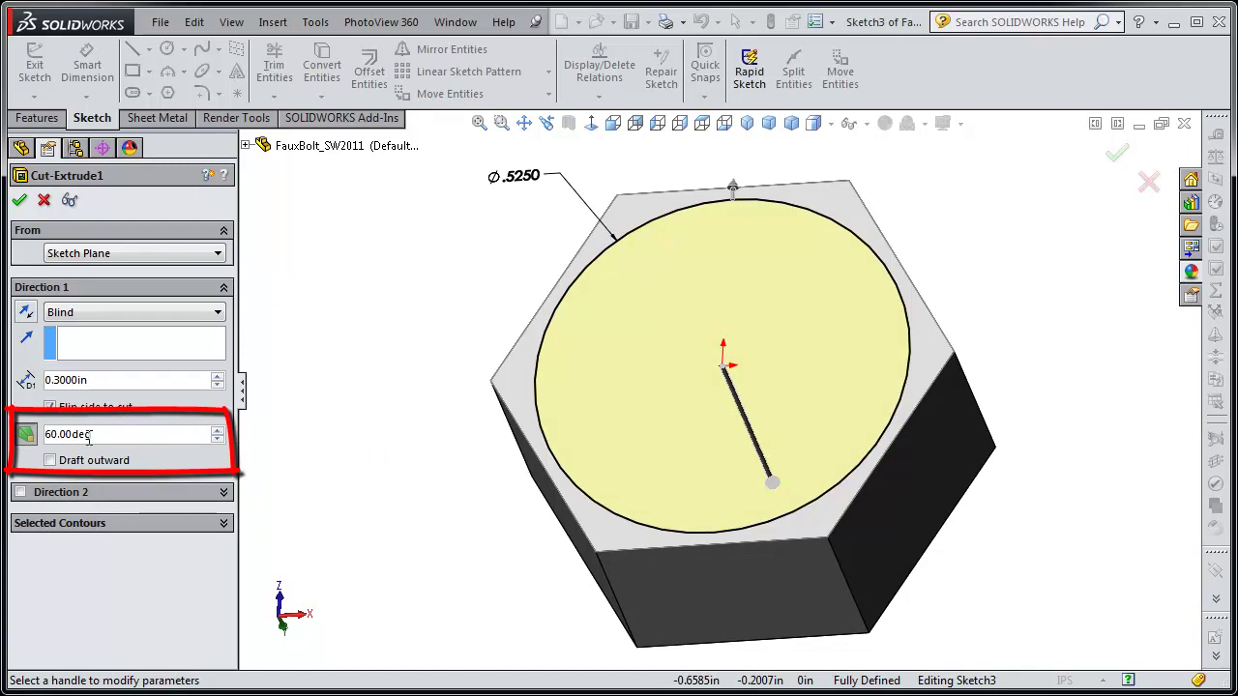
pyautogui.click(26, 435)
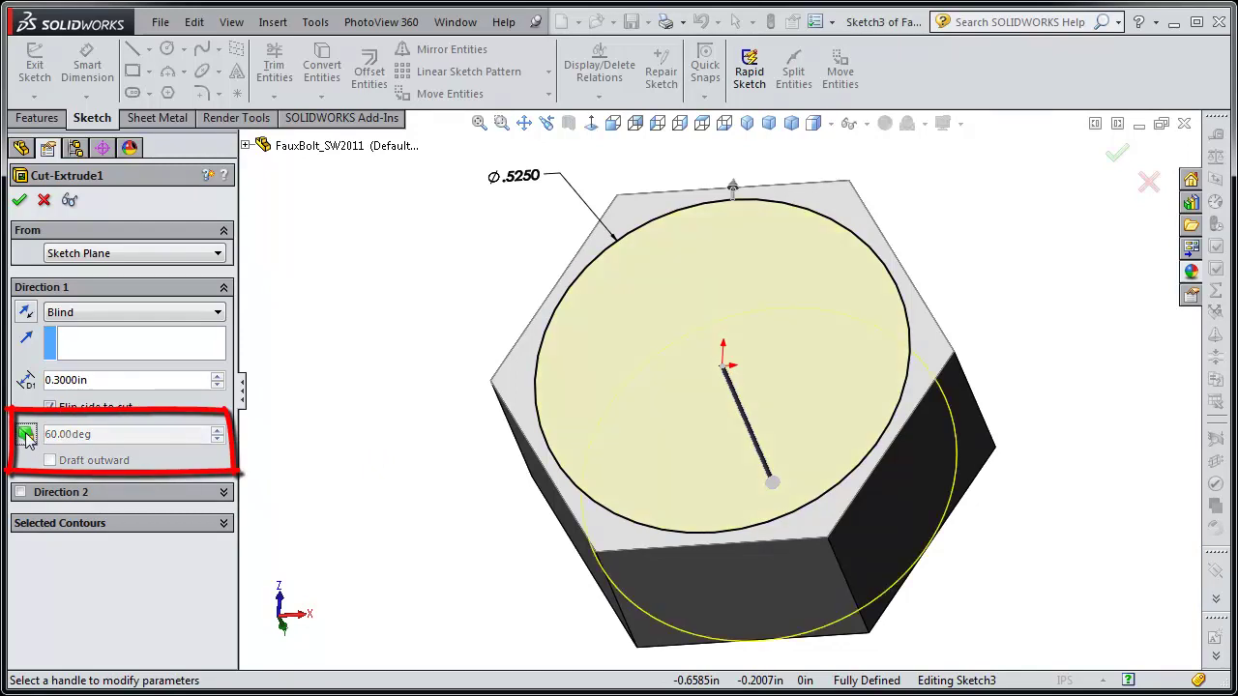
pyautogui.click(49, 407)
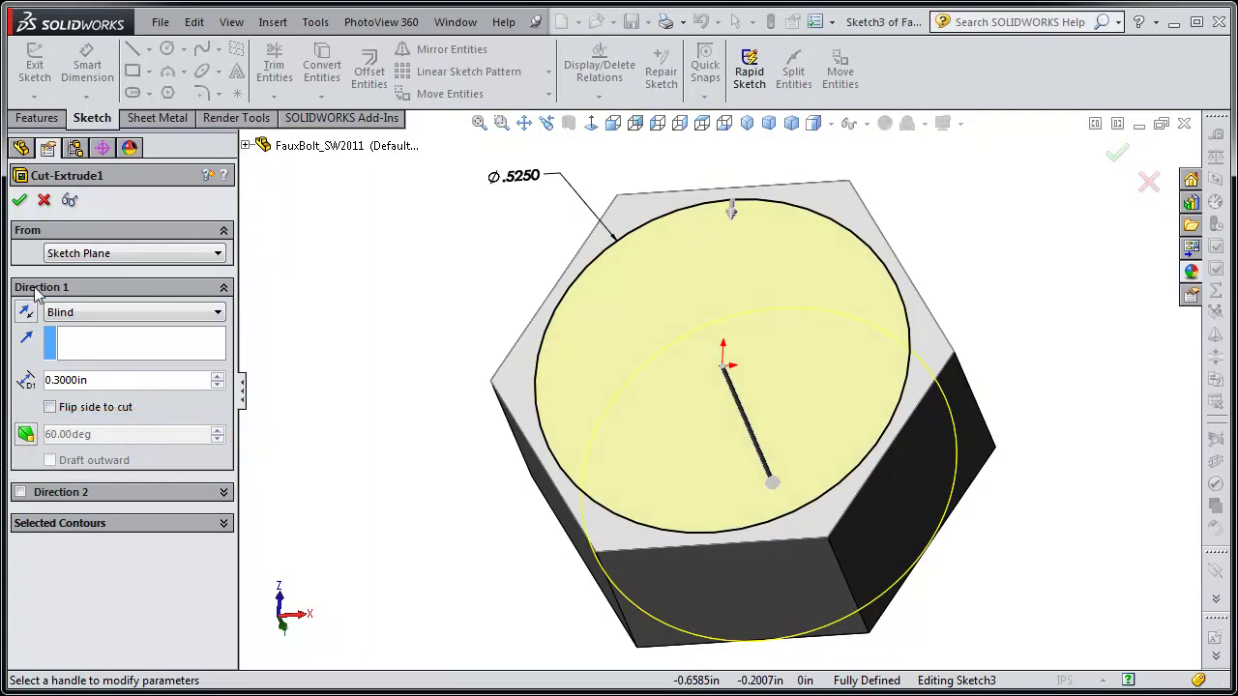
pyautogui.click(20, 199)
pyautogui.moveTo(348, 400); pyautogui.dragTo(360, 431, button='middle')
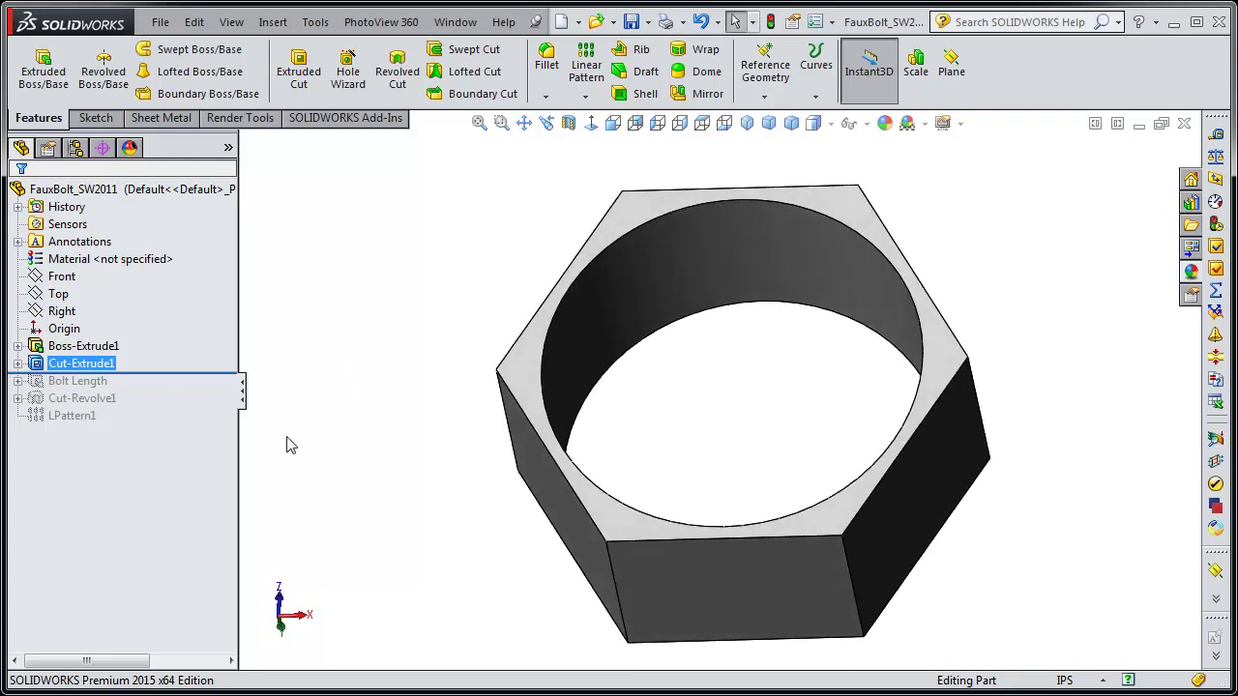
# - Restore Cut-Extrude1 as an outside cut with a 60° draft angle
pyautogui.rightClick(80, 365)
pyautogui.click(89, 310)
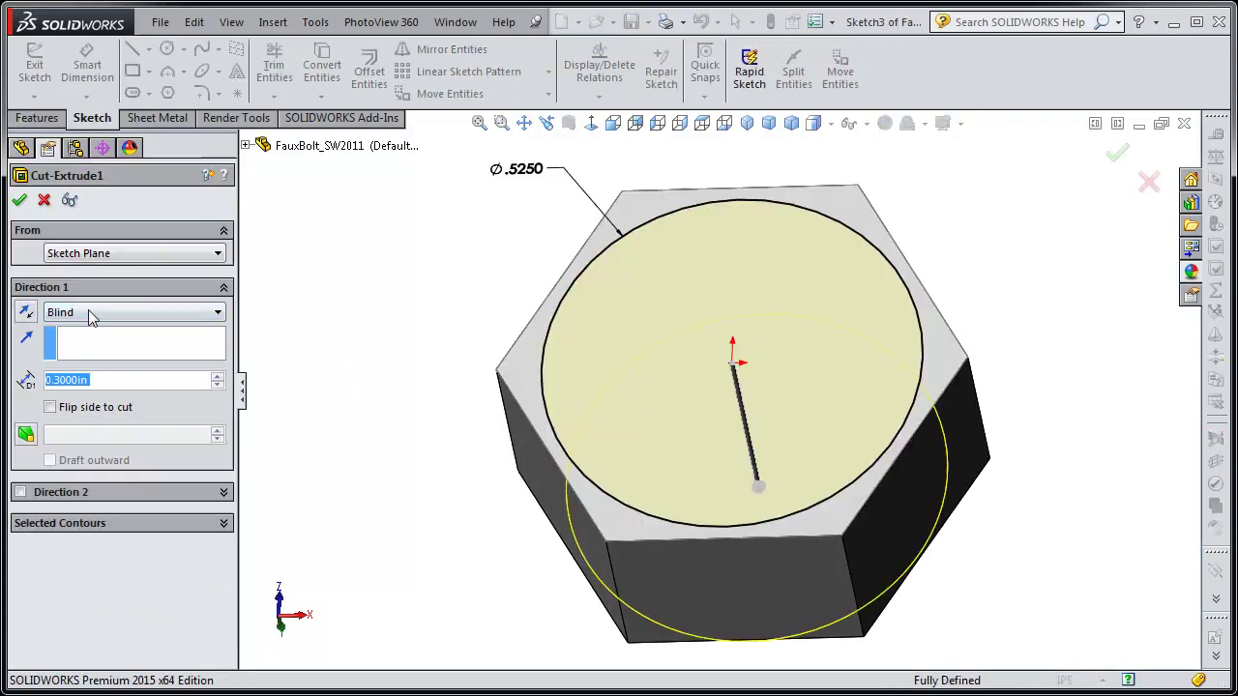
pyautogui.click(50, 407)
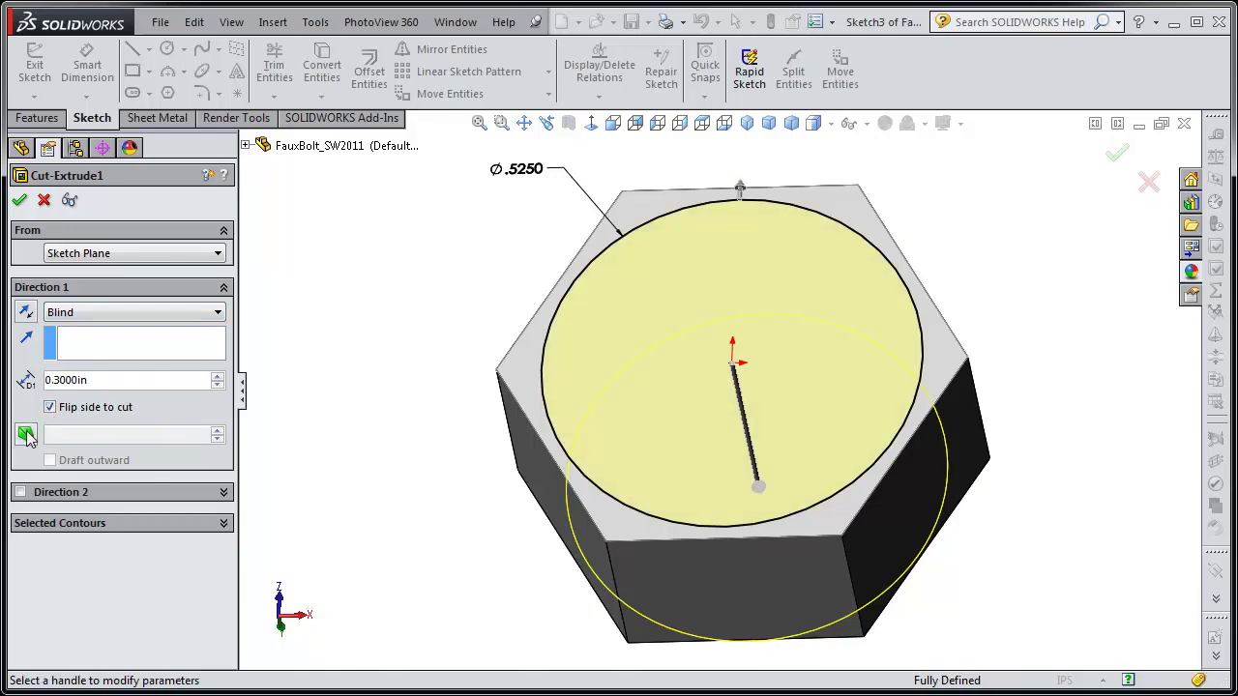
pyautogui.click(26, 436)
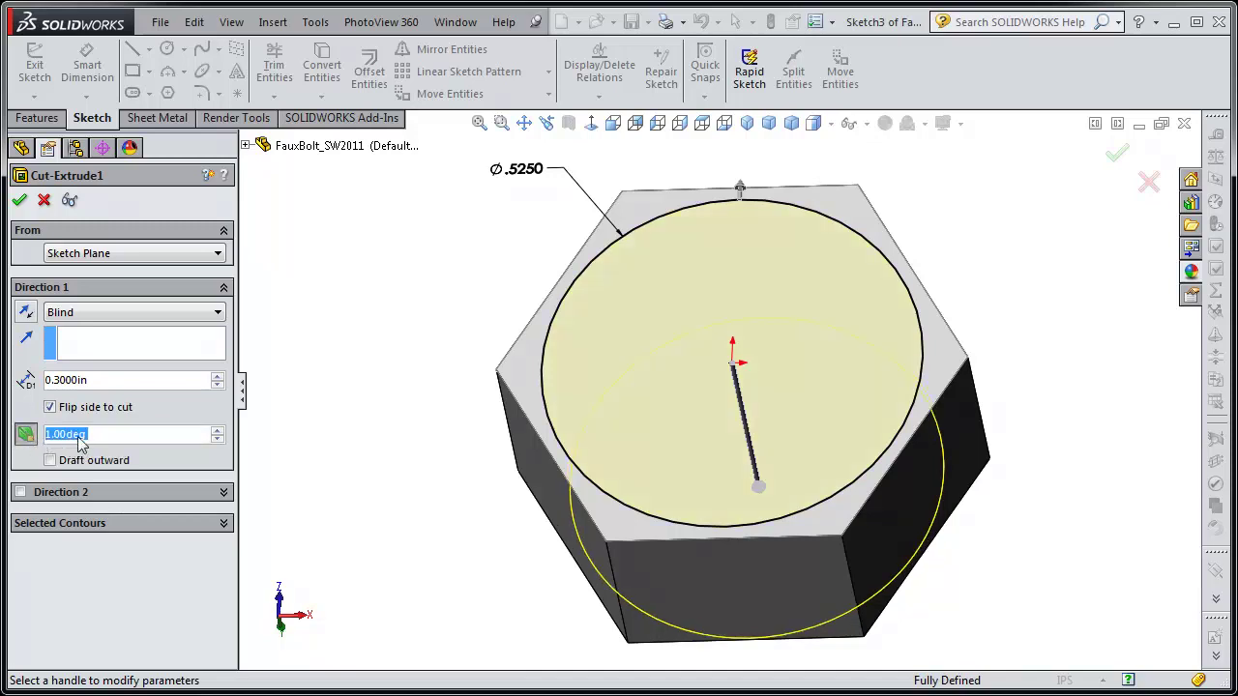
pyautogui.write('60')
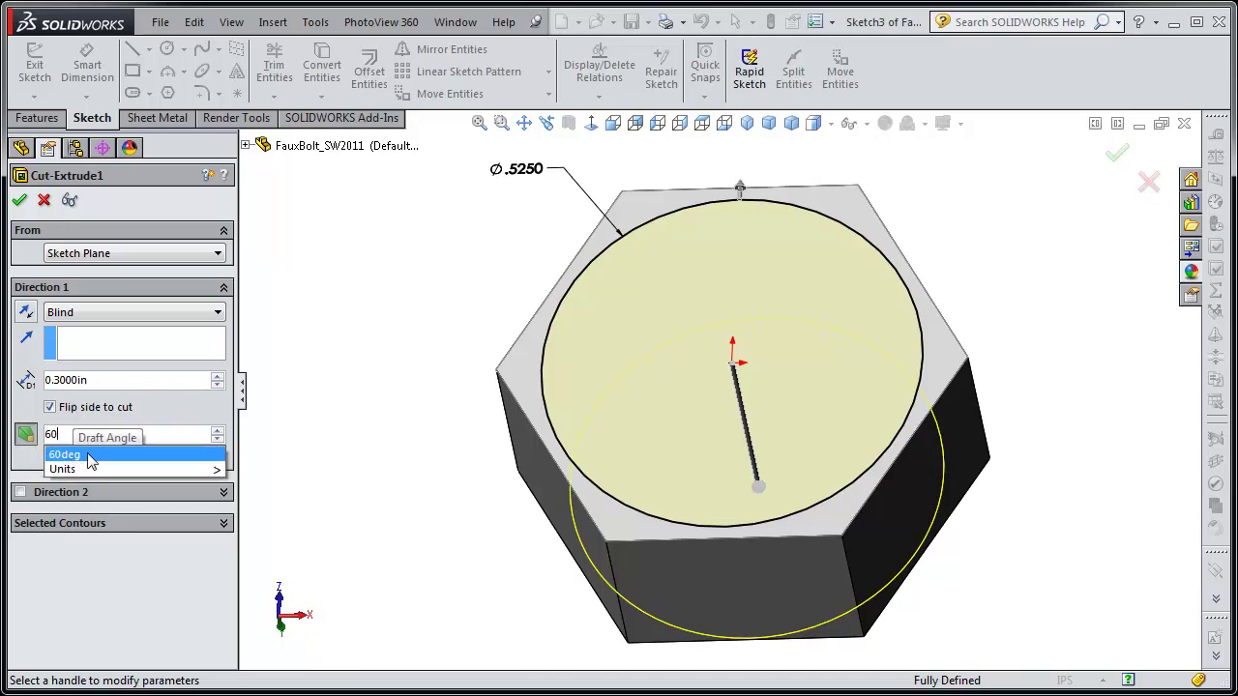
pyautogui.click(66, 455)
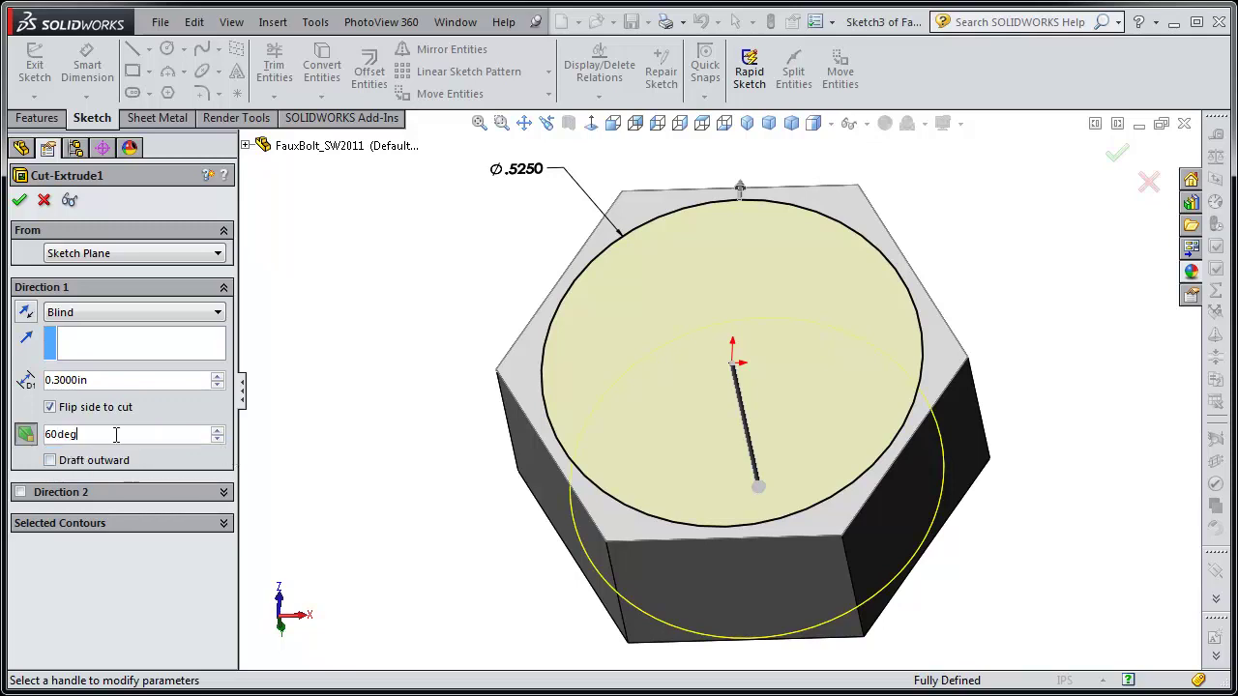
pyautogui.click(78, 435)
pyautogui.press('Return')
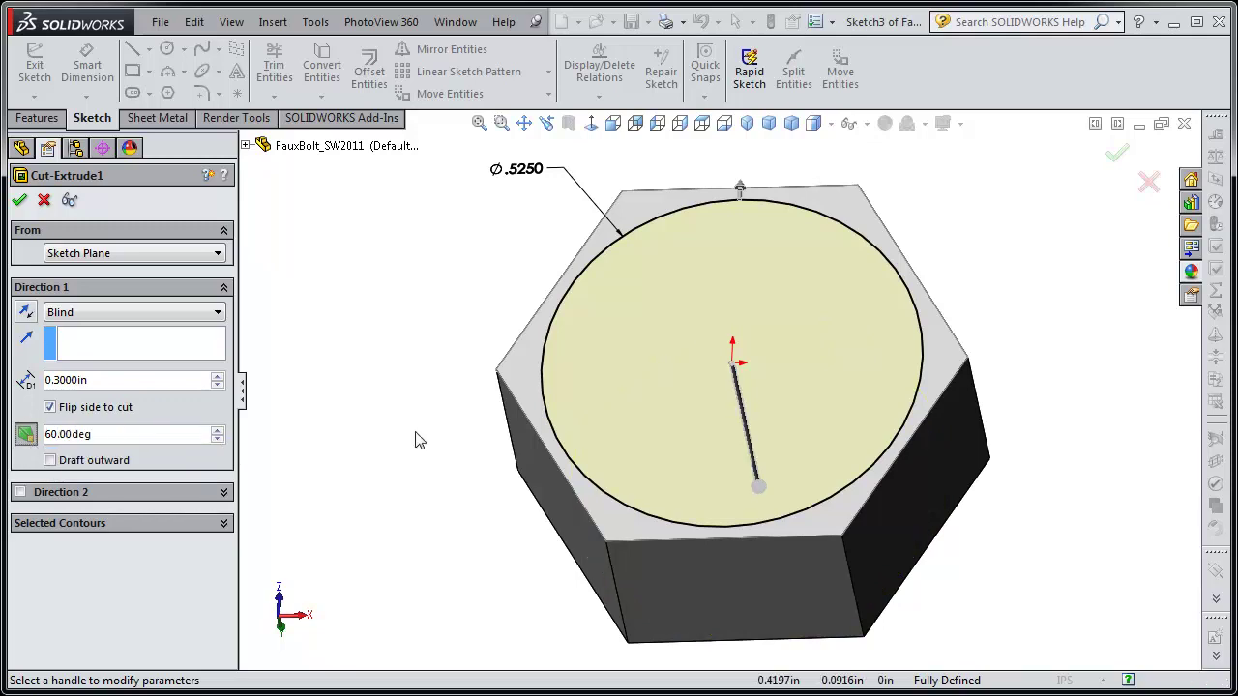
pyautogui.click(26, 435)
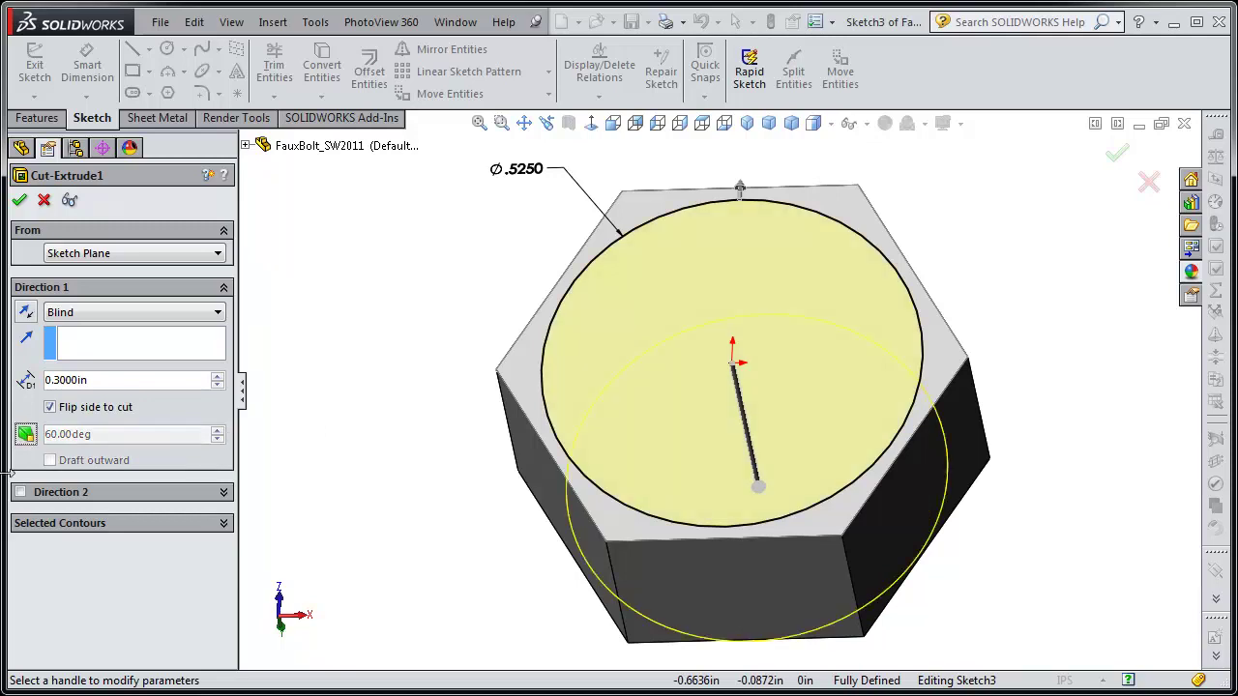
pyautogui.click(27, 436)
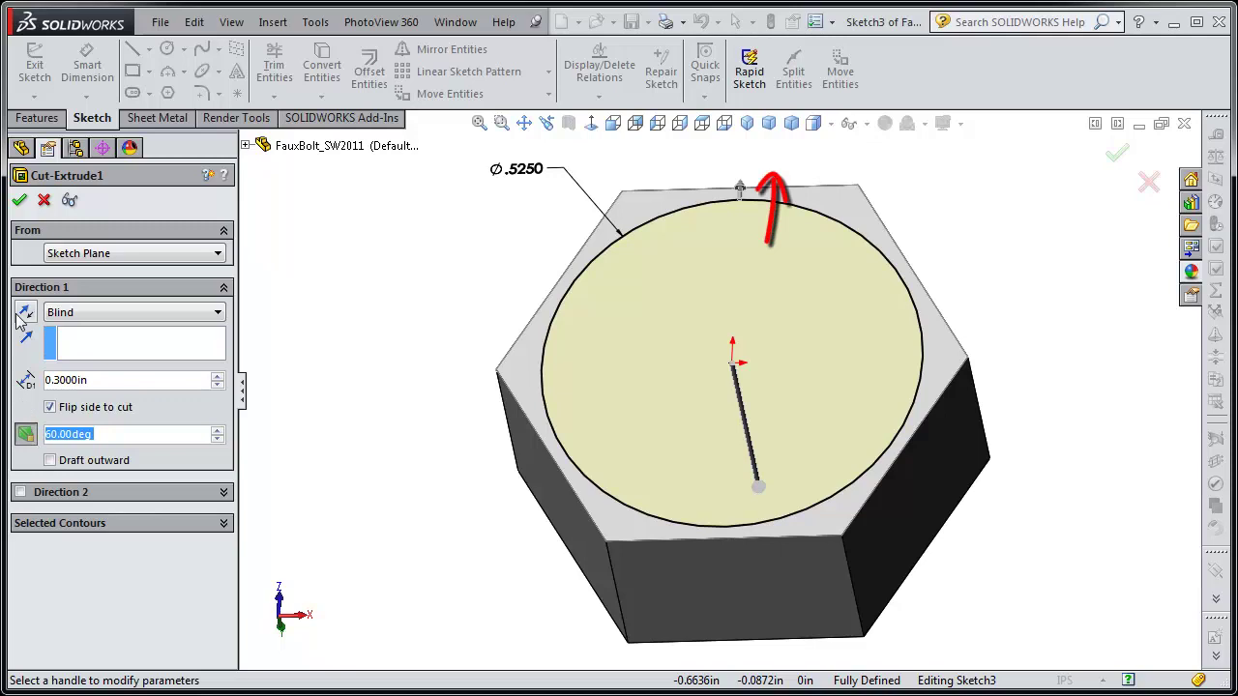
pyautogui.click(19, 202)
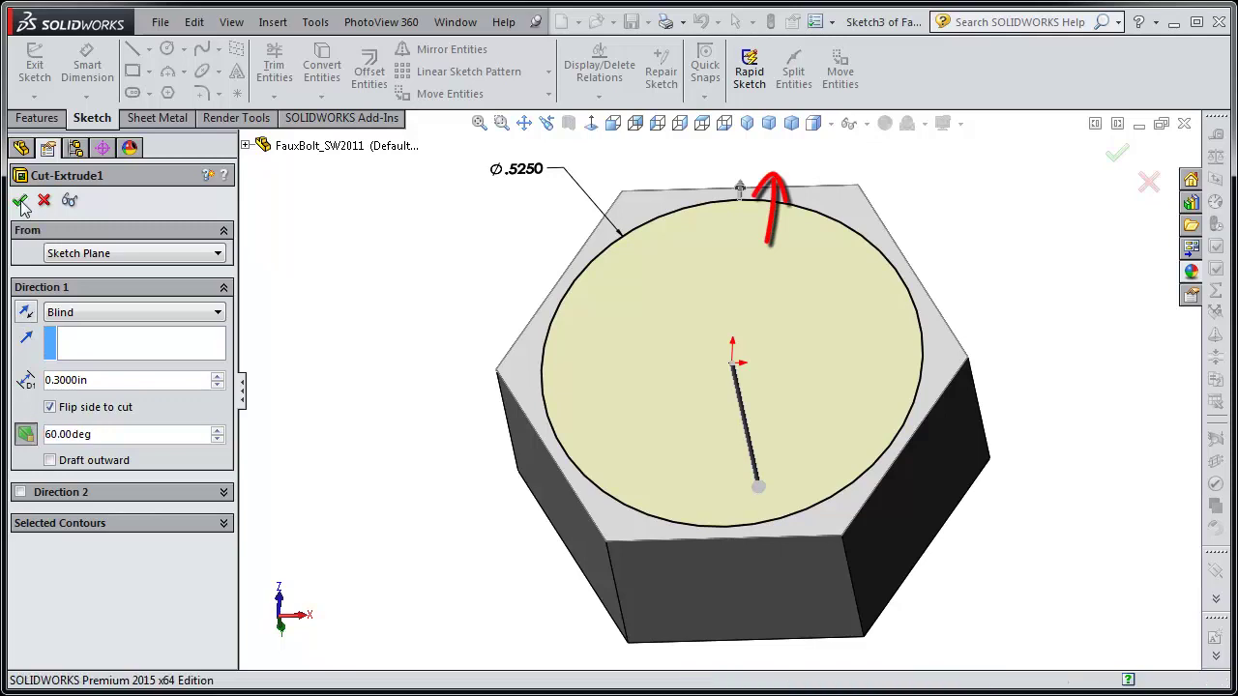
# - Roll the history through Bolt Length and view the plain shank in isometric
pyautogui.moveTo(279, 502); pyautogui.dragTo(277, 426, button='middle')
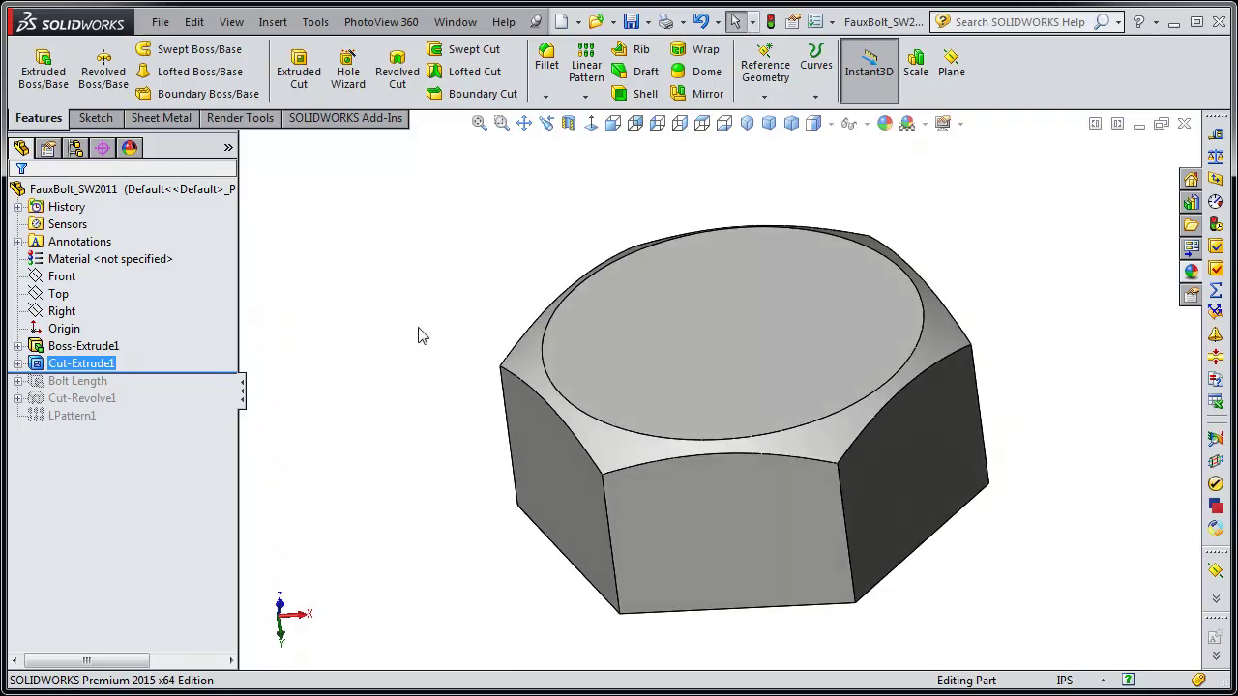
pyautogui.click(591, 123)
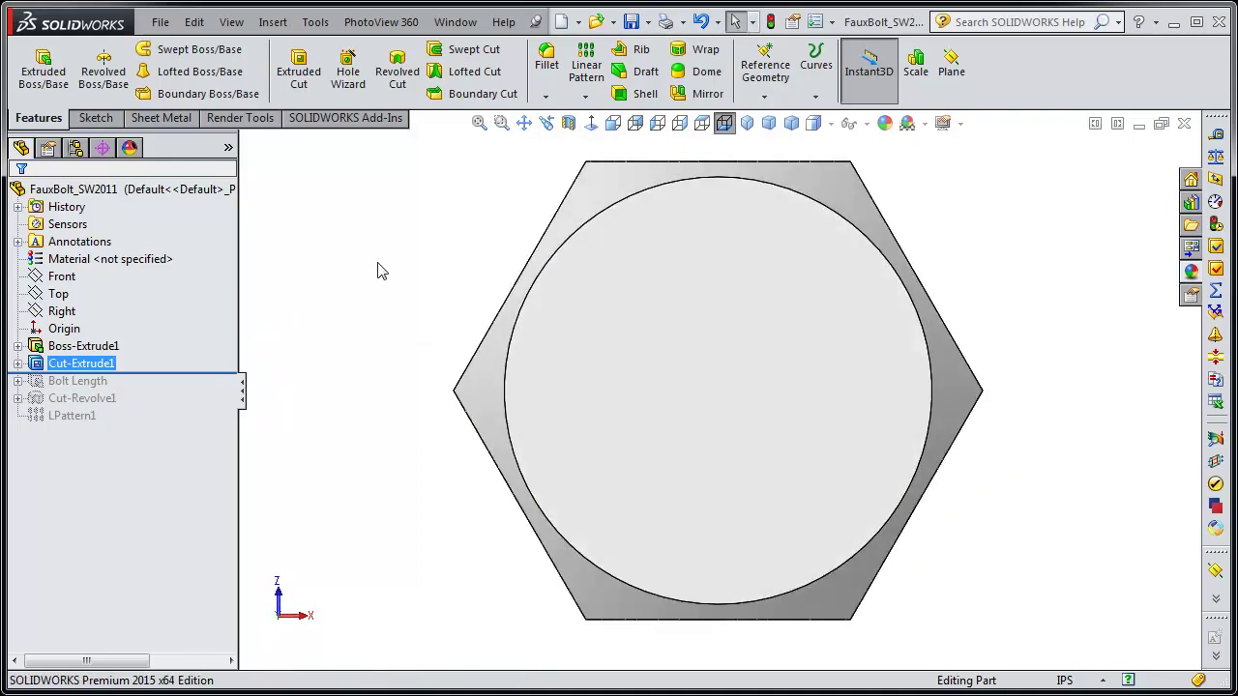
pyautogui.moveTo(167, 373); pyautogui.dragTo(166, 393)
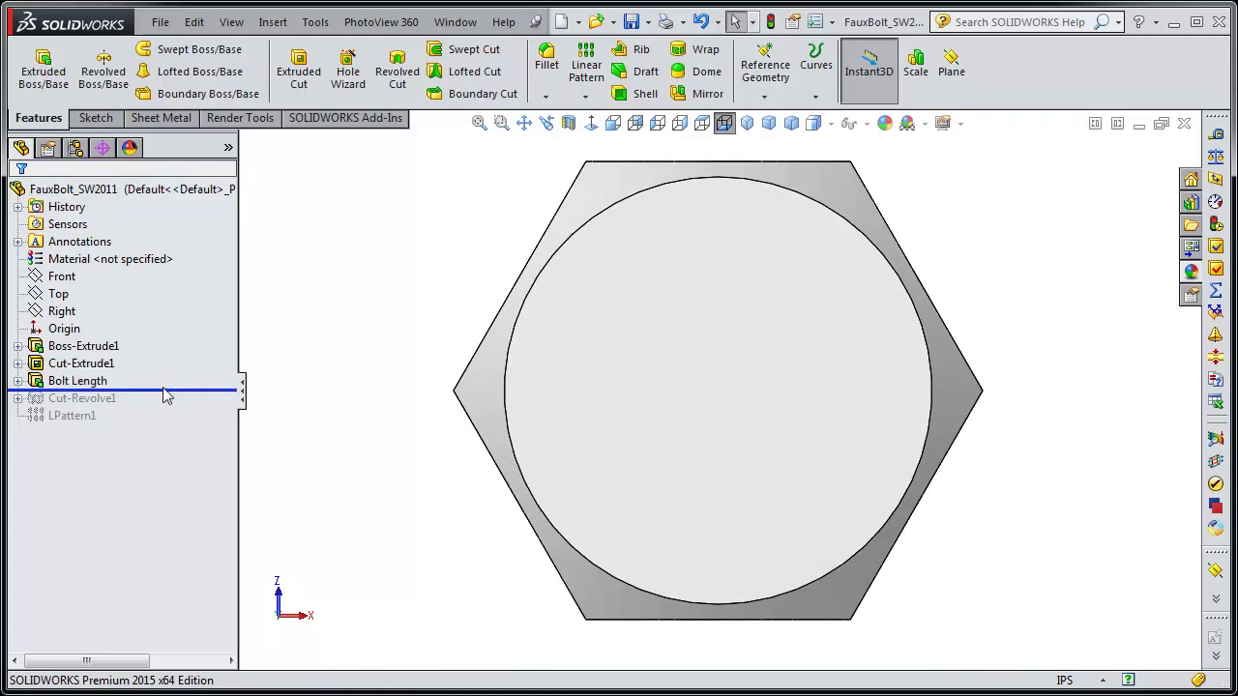
pyautogui.moveTo(435, 354); pyautogui.dragTo(384, 442, button='middle')
pyautogui.hotkey('ctrl', '7')
pyautogui.moveTo(793, 420); pyautogui.dragTo(759, 383, button='middle')
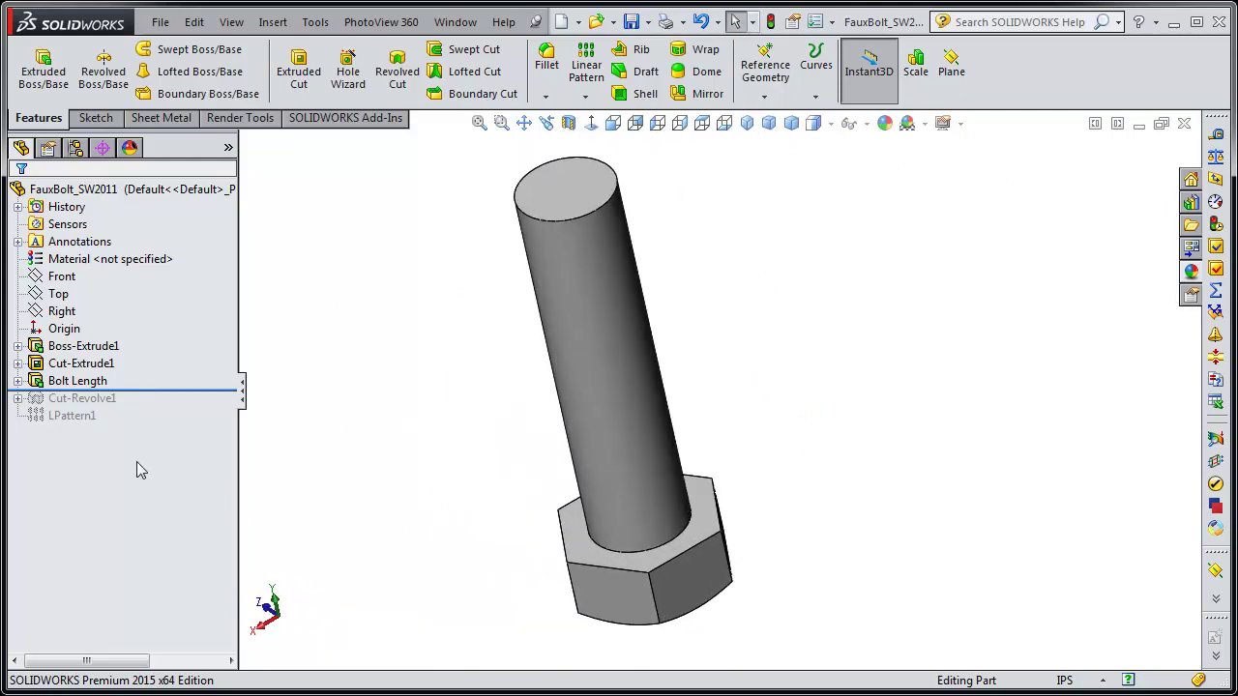
pyautogui.moveTo(169, 391)
pyautogui.mouseDown()
pyautogui.moveTo(169, 374)
pyautogui.moveTo(166, 391)
pyautogui.mouseUp()
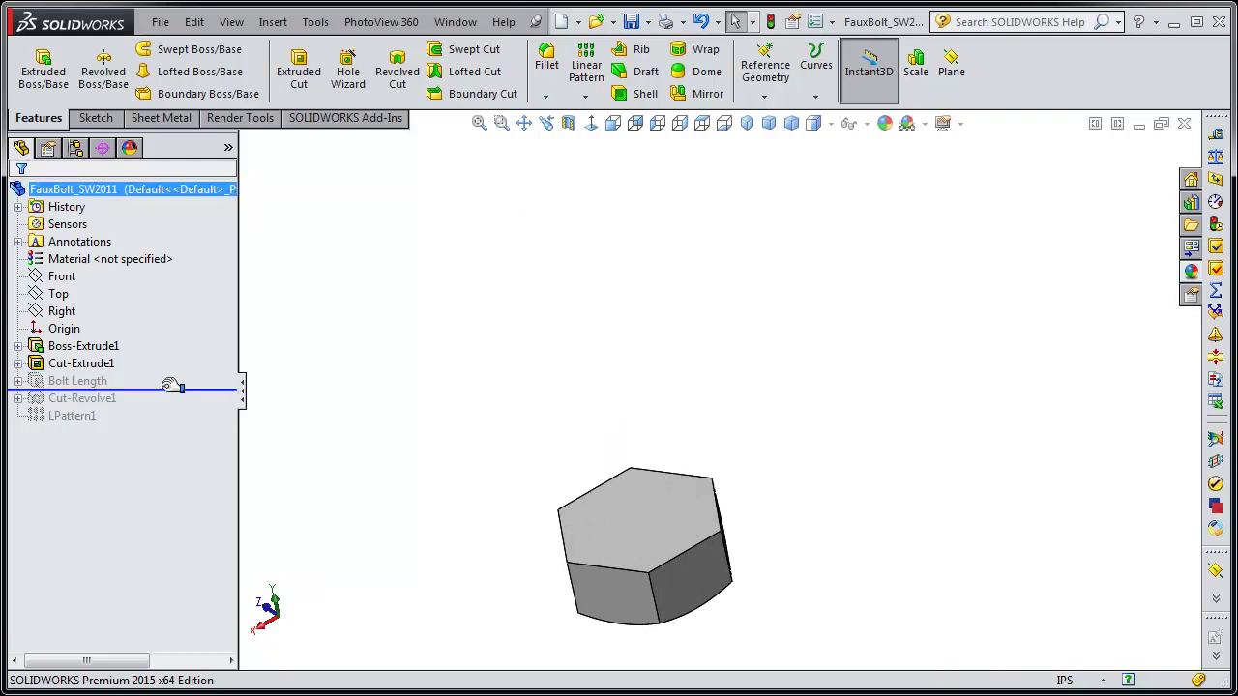
pyautogui.rightClick(73, 386)
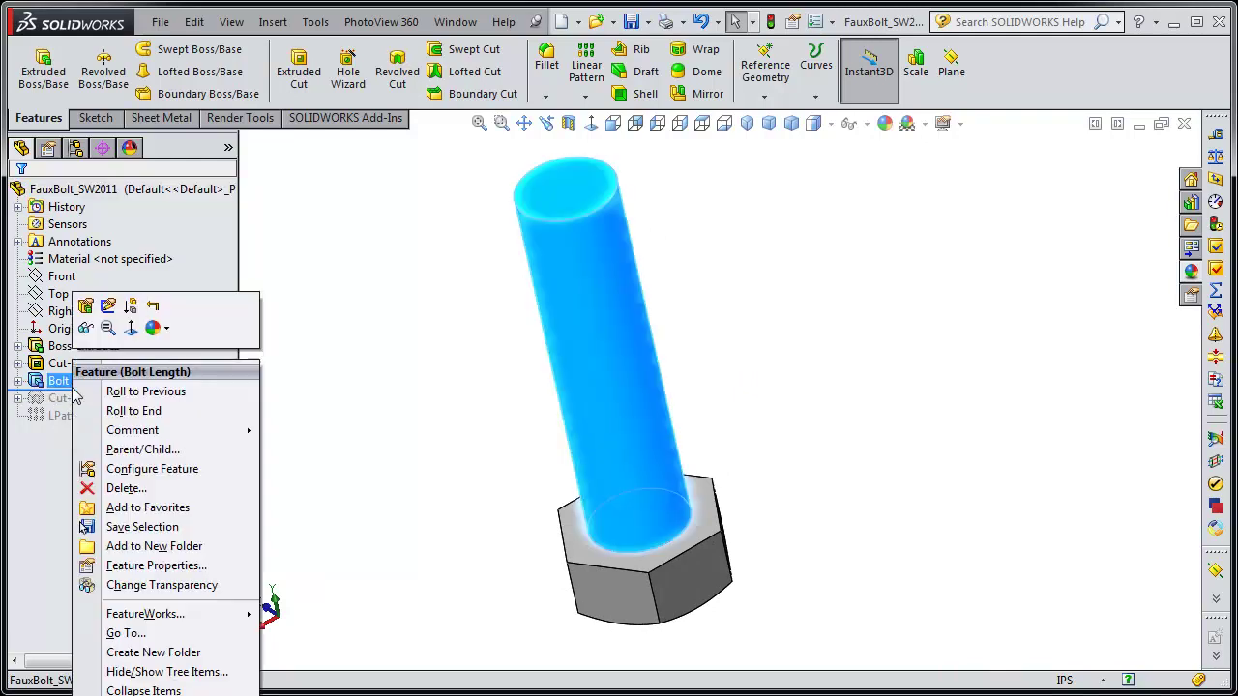
pyautogui.click(109, 310)
pyautogui.moveTo(418, 448)
pyautogui.mouseDown(button='middle')
pyautogui.moveTo(416, 500)
pyautogui.moveTo(440, 490)
pyautogui.moveTo(412, 406)
pyautogui.moveTo(415, 437)
pyautogui.mouseUp(button='middle')
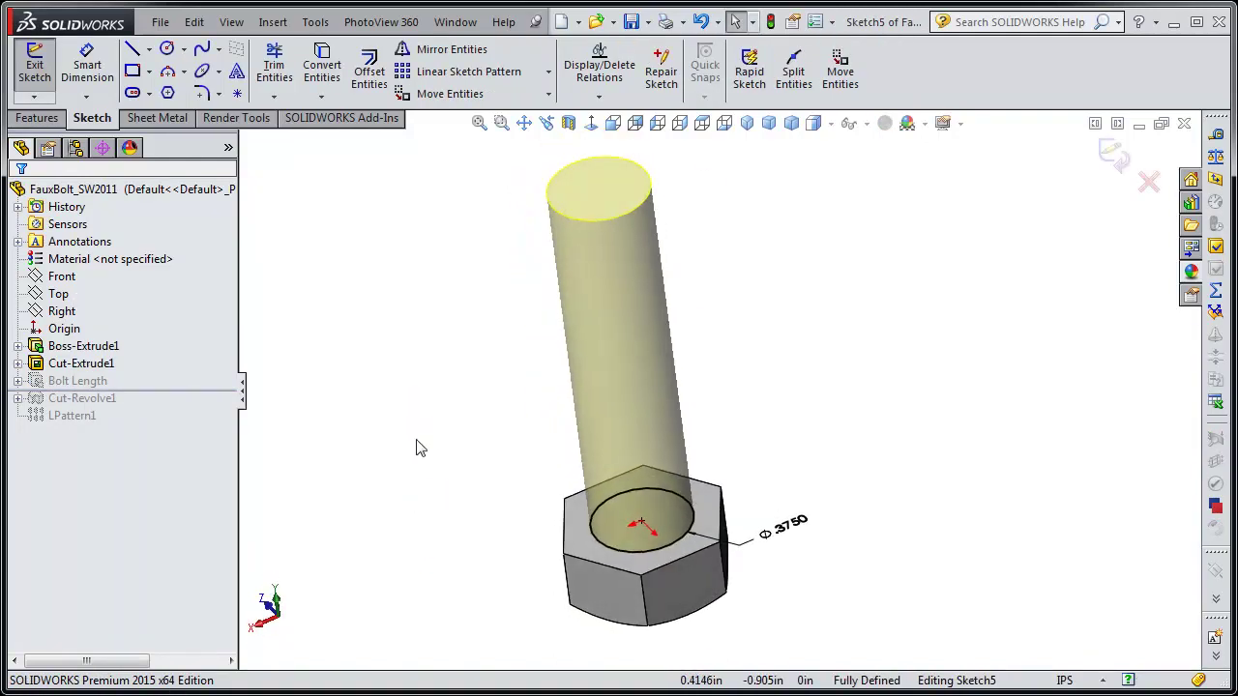
pyautogui.click(34, 68)
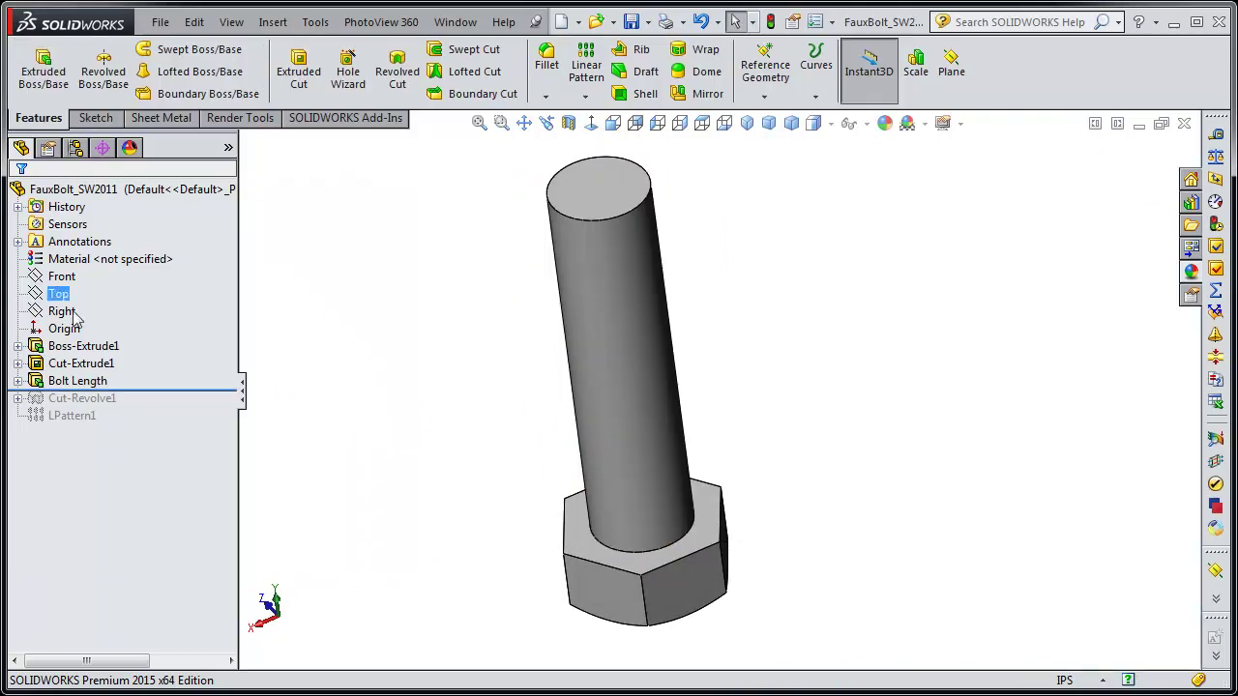
pyautogui.rightClick(72, 381)
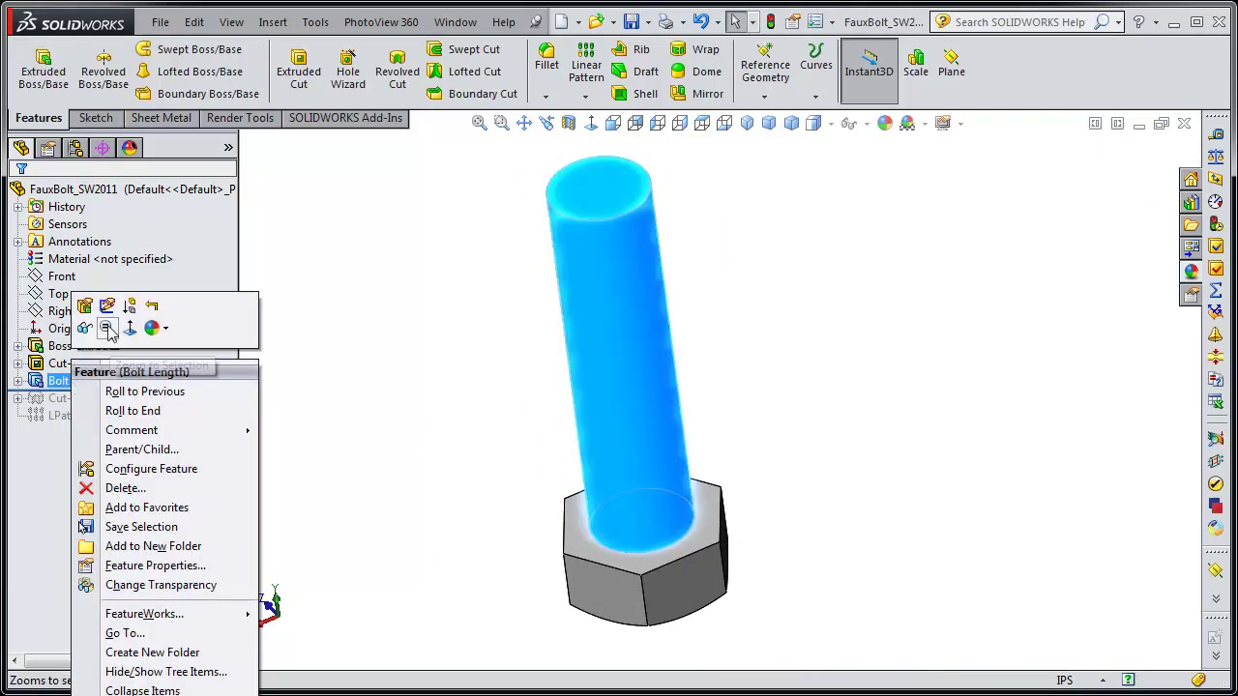
pyautogui.click(84, 308)
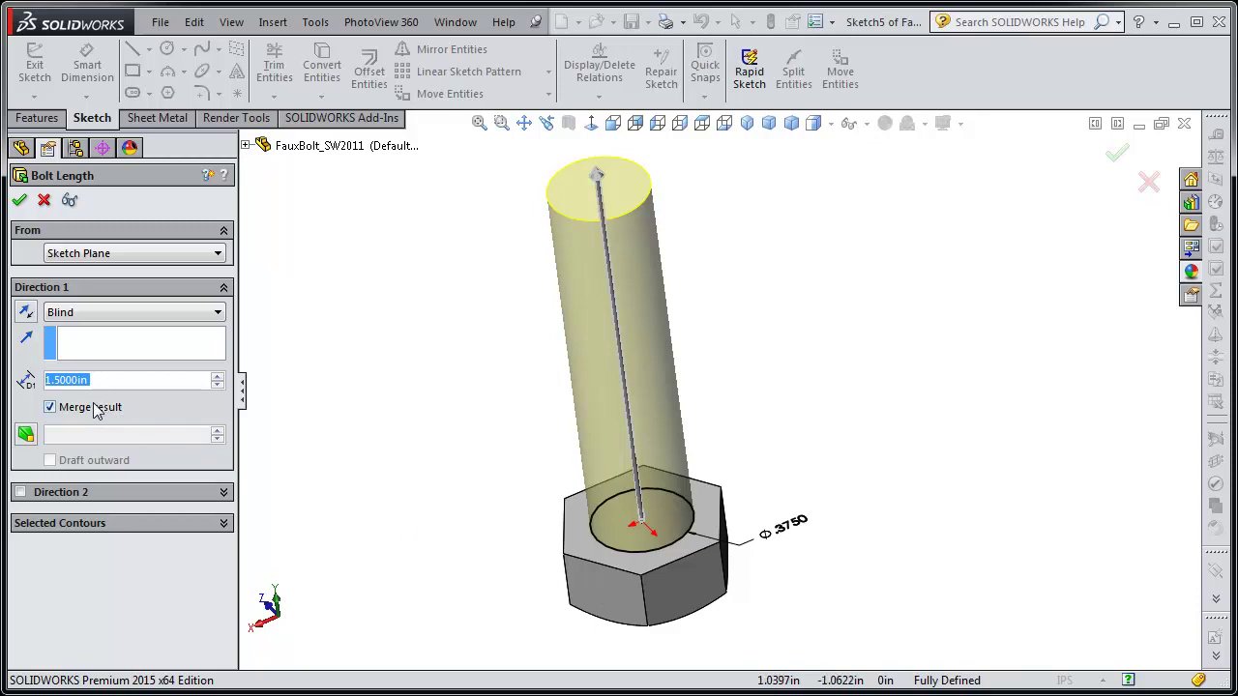
pyautogui.click(19, 199)
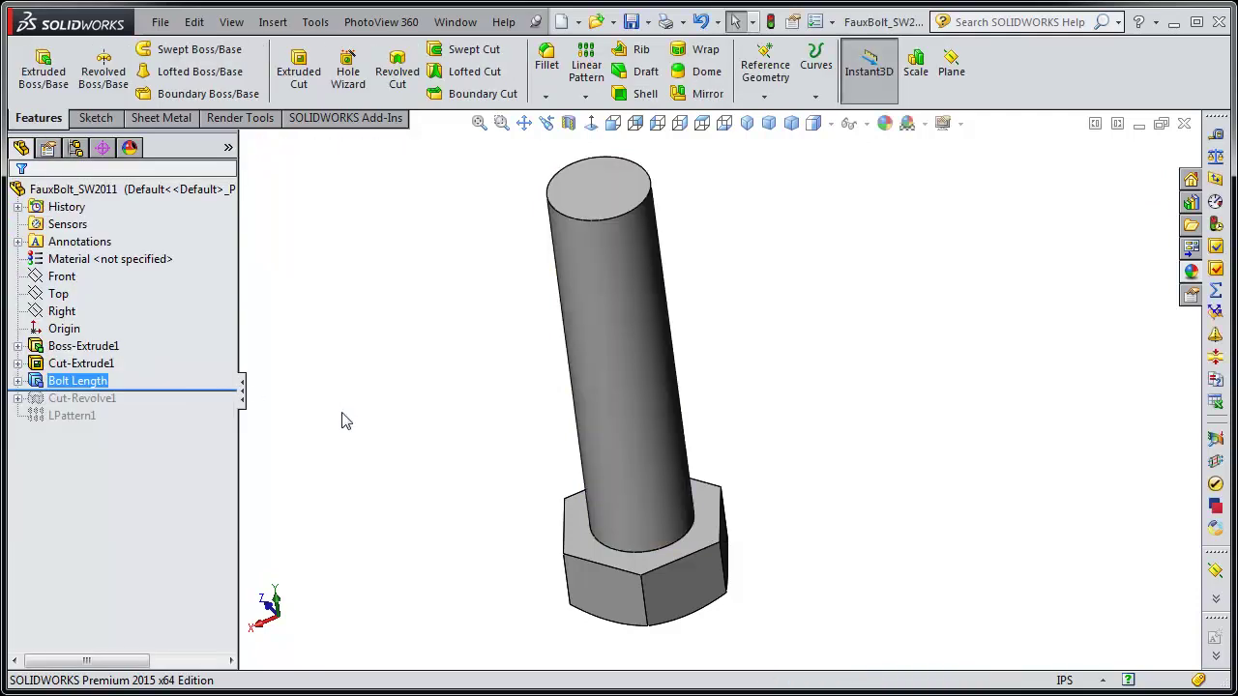
pyautogui.click(79, 241)
pyautogui.click(65, 206)
pyautogui.click(97, 258)
pyautogui.click(68, 223)
pyautogui.click(79, 346)
pyautogui.click(65, 382)
pyautogui.rightClick(63, 383)
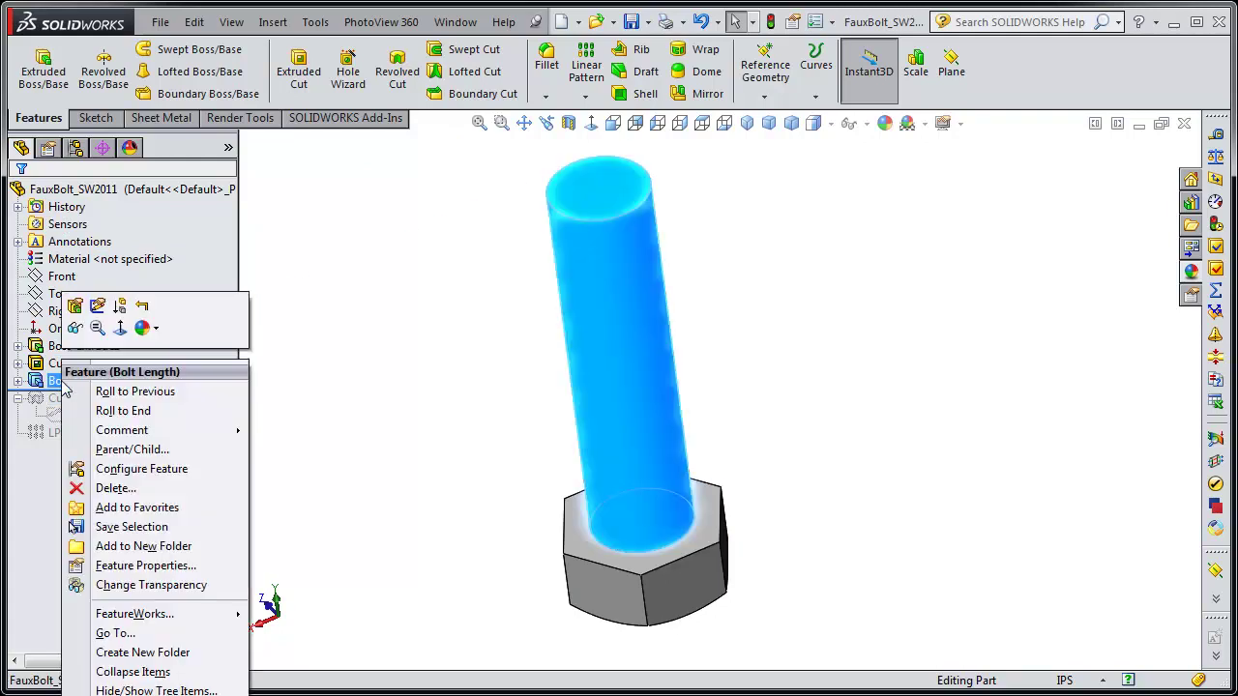
pyautogui.click(78, 308)
pyautogui.click(49, 408)
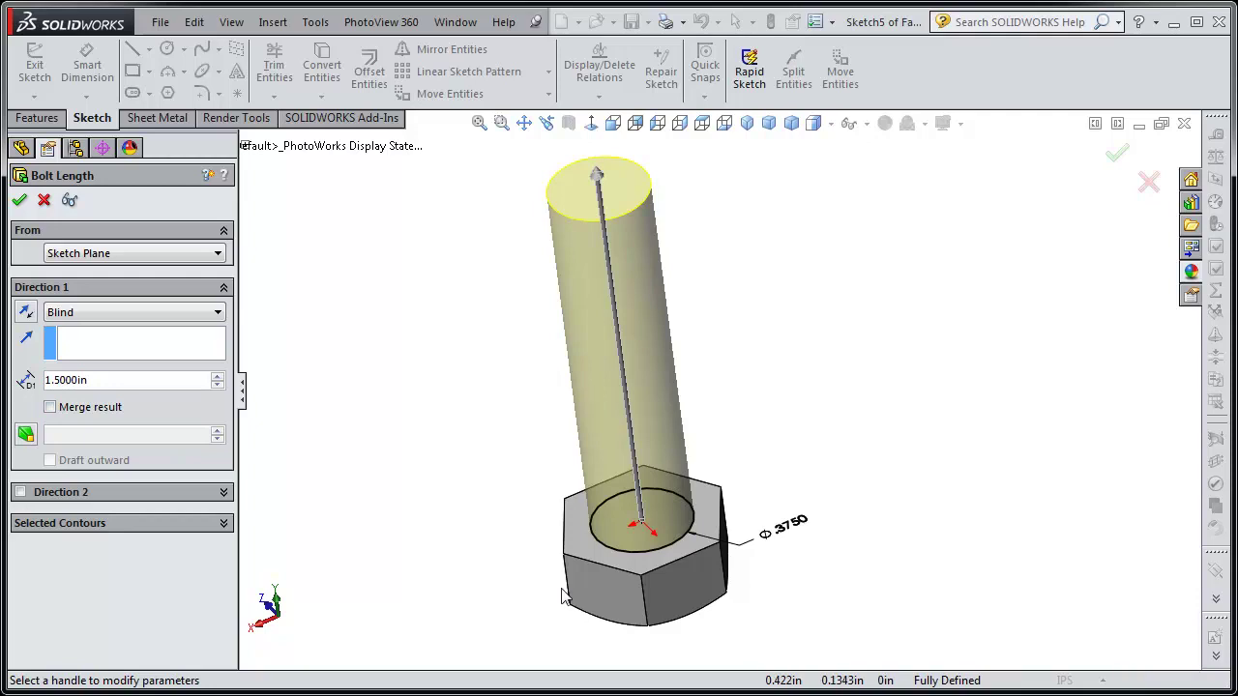
pyautogui.click(20, 199)
pyautogui.click(91, 264)
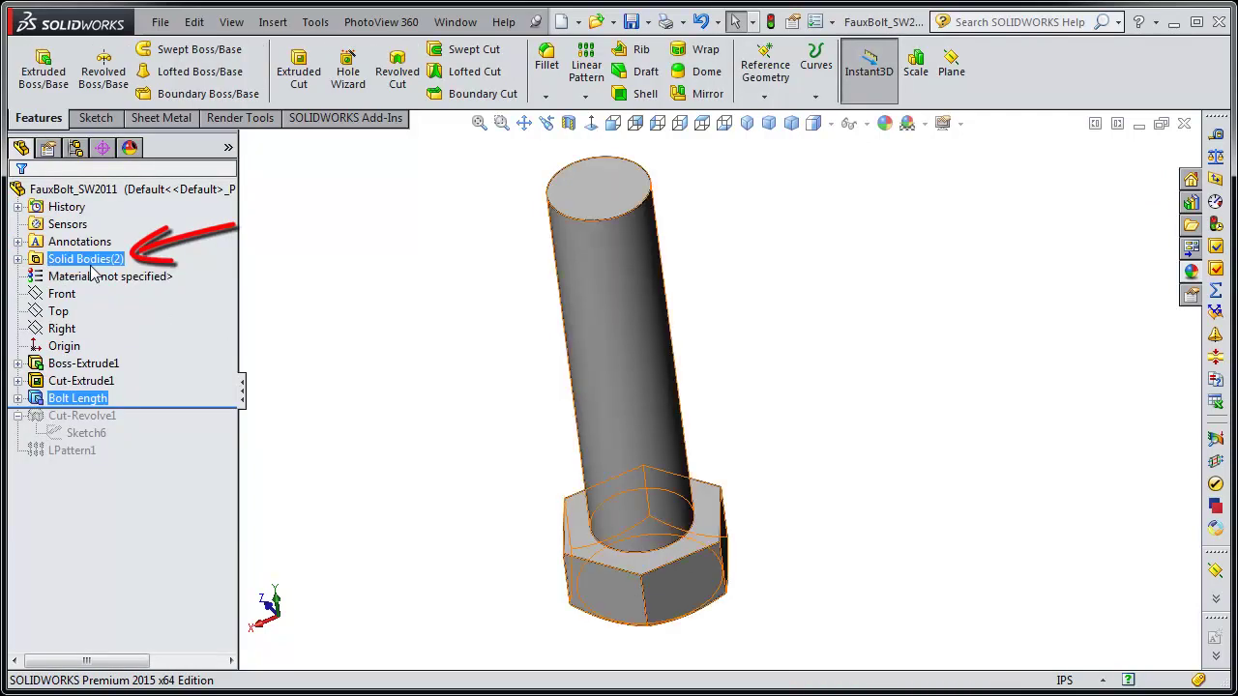
pyautogui.click(18, 259)
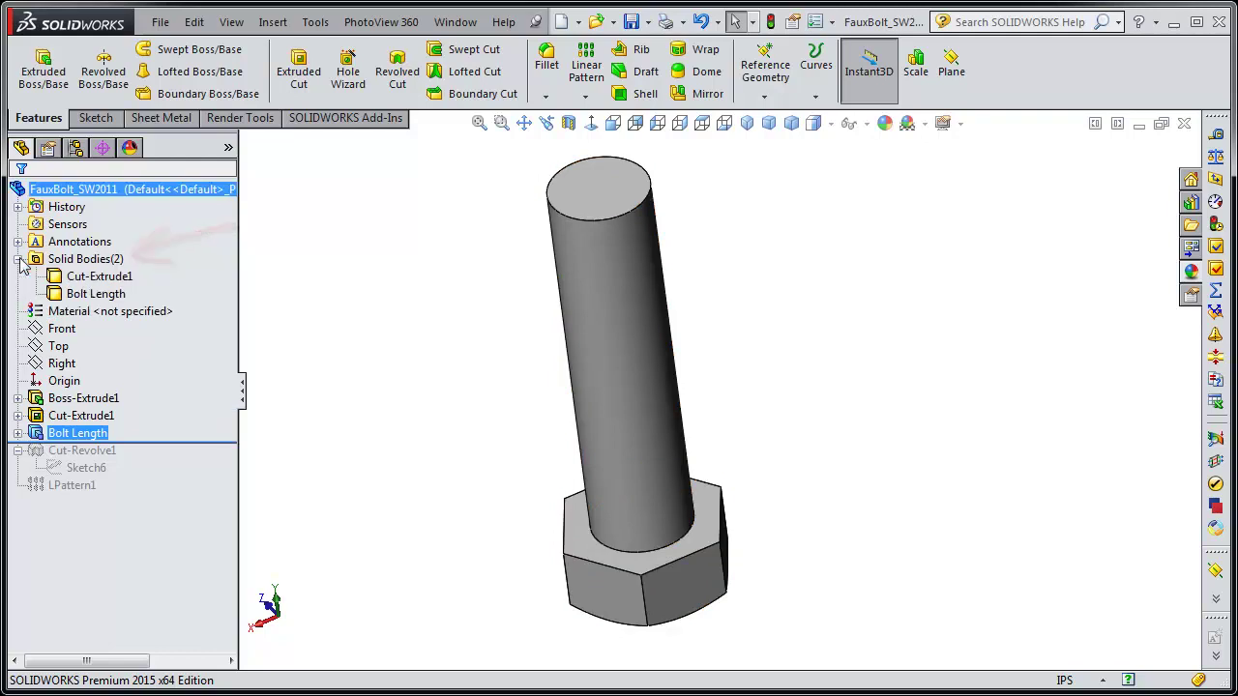
pyautogui.click(115, 279)
pyautogui.click(393, 312)
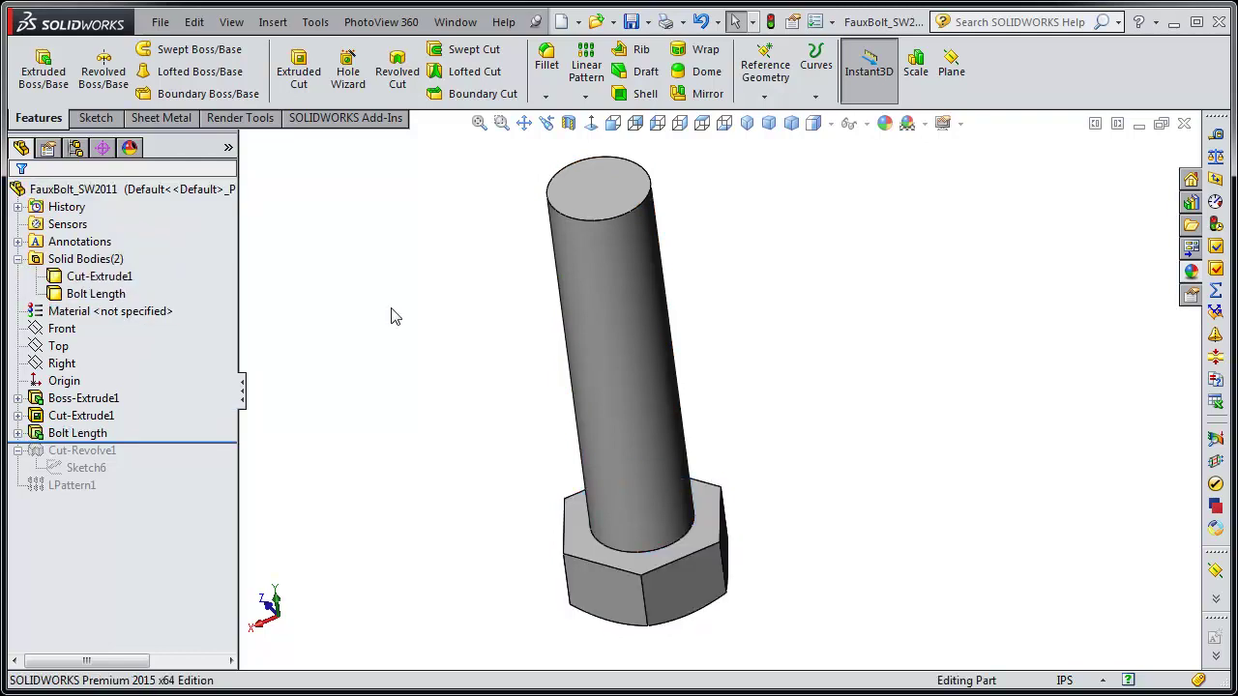
pyautogui.click(109, 303)
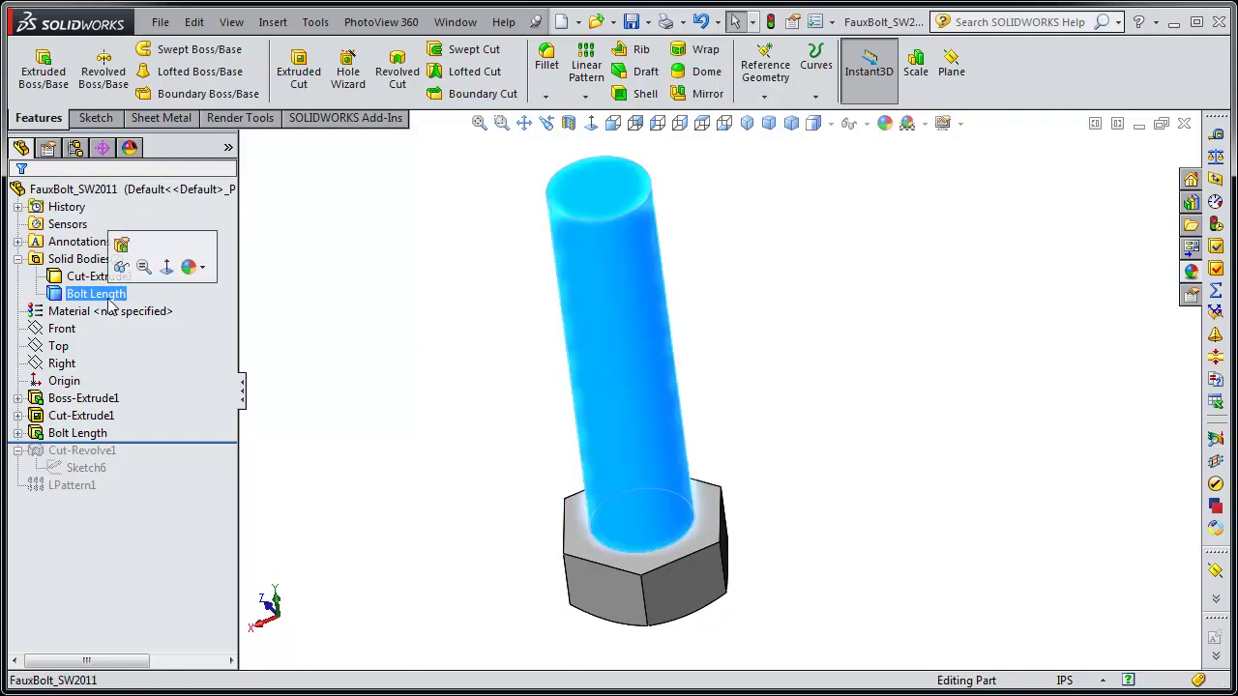
pyautogui.click(401, 348)
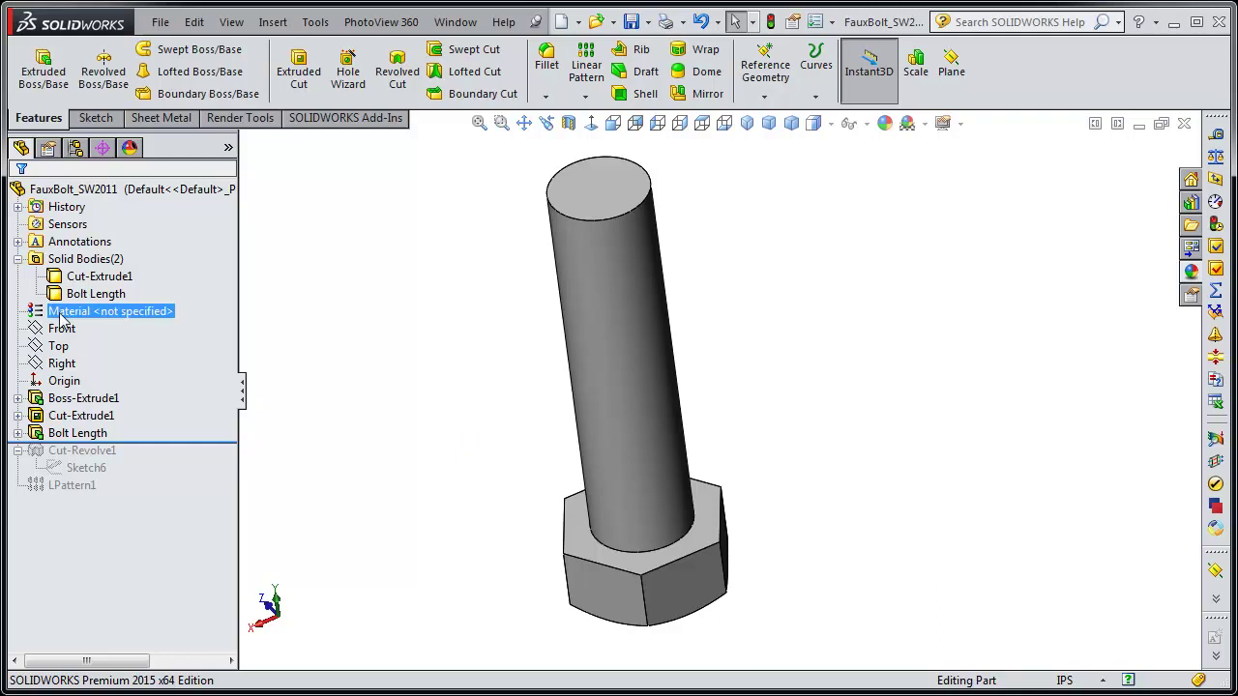
pyautogui.click(70, 435)
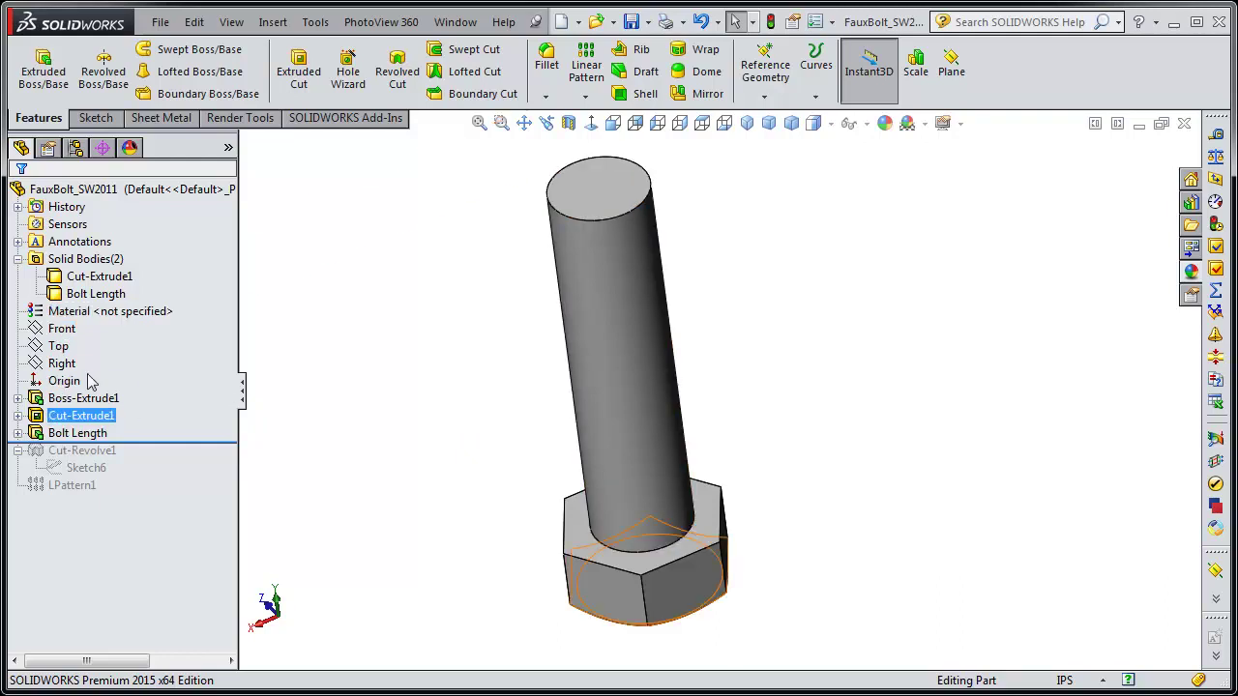
pyautogui.click(67, 434)
pyautogui.rightClick(68, 438)
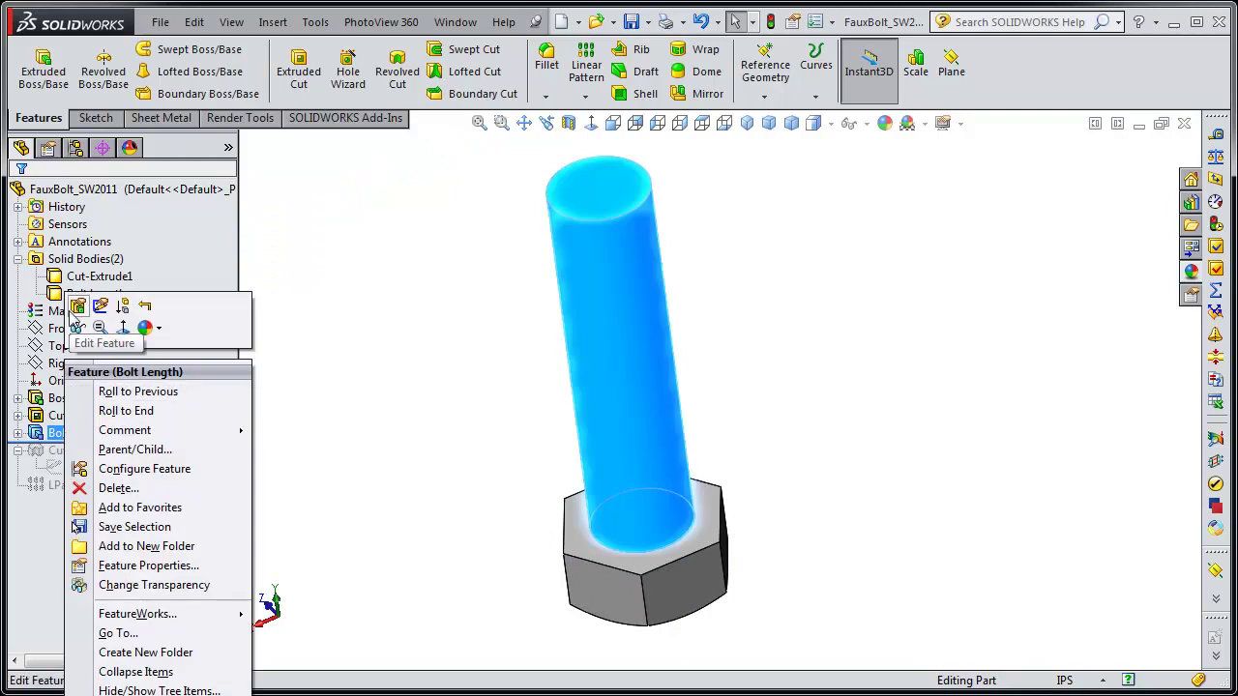
pyautogui.click(77, 306)
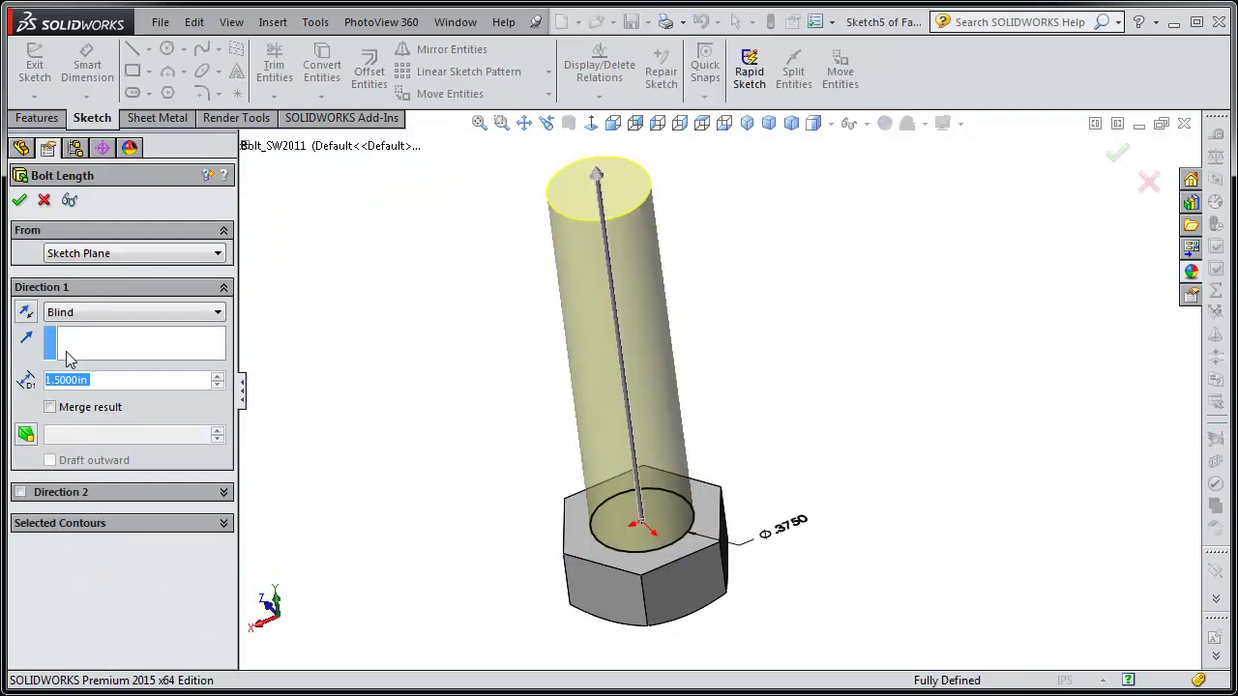
pyautogui.click(53, 409)
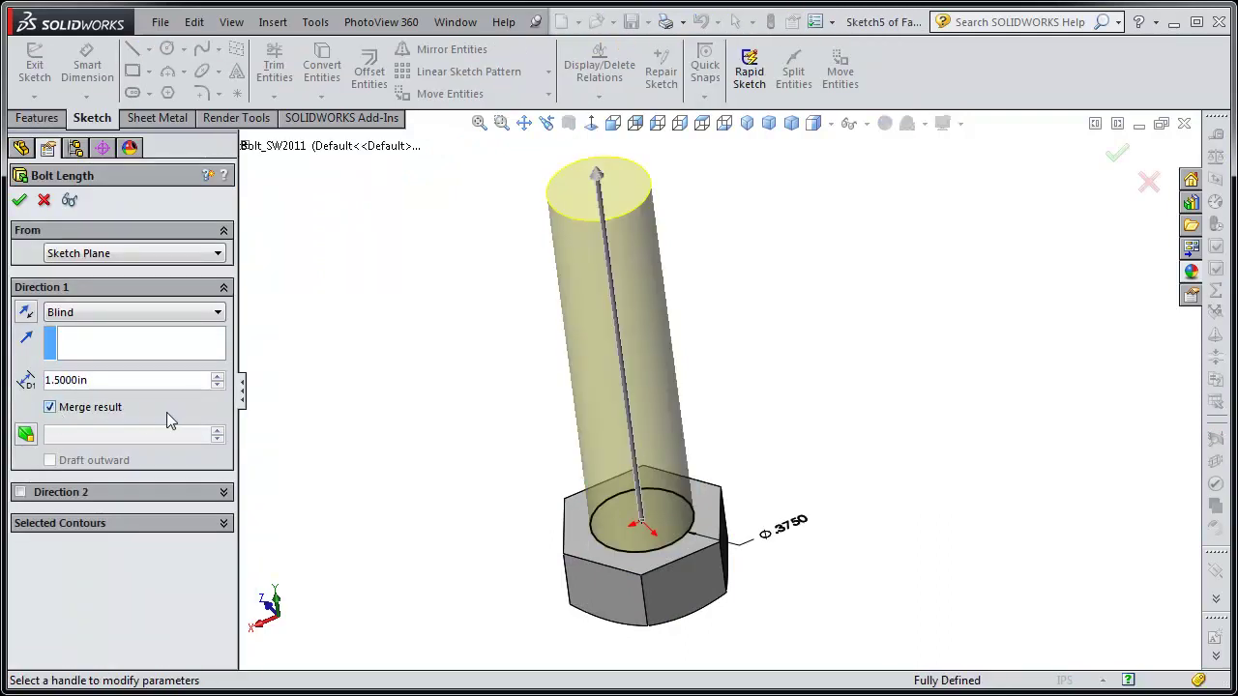
pyautogui.click(19, 202)
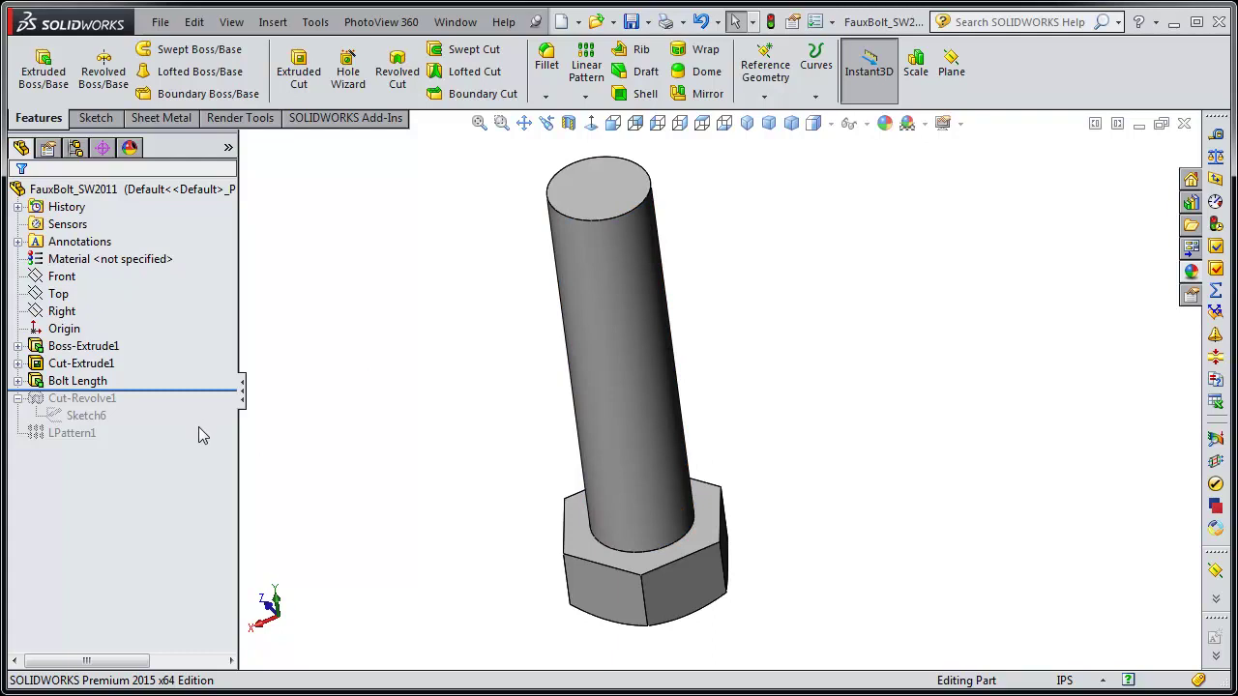
# - Roll forward past Cut-Revolve1, accepting the Sketch6 unabsorb prompt, then through LPattern1
pyautogui.moveTo(195, 391); pyautogui.dragTo(194, 423)
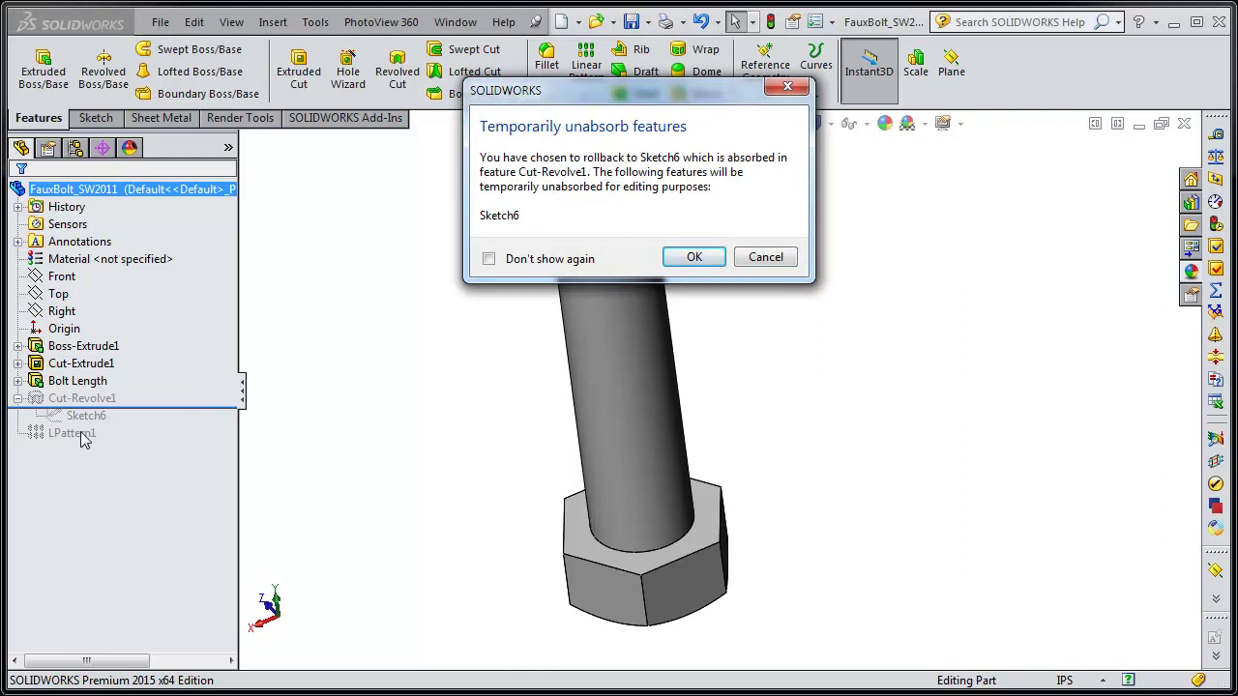
pyautogui.click(695, 258)
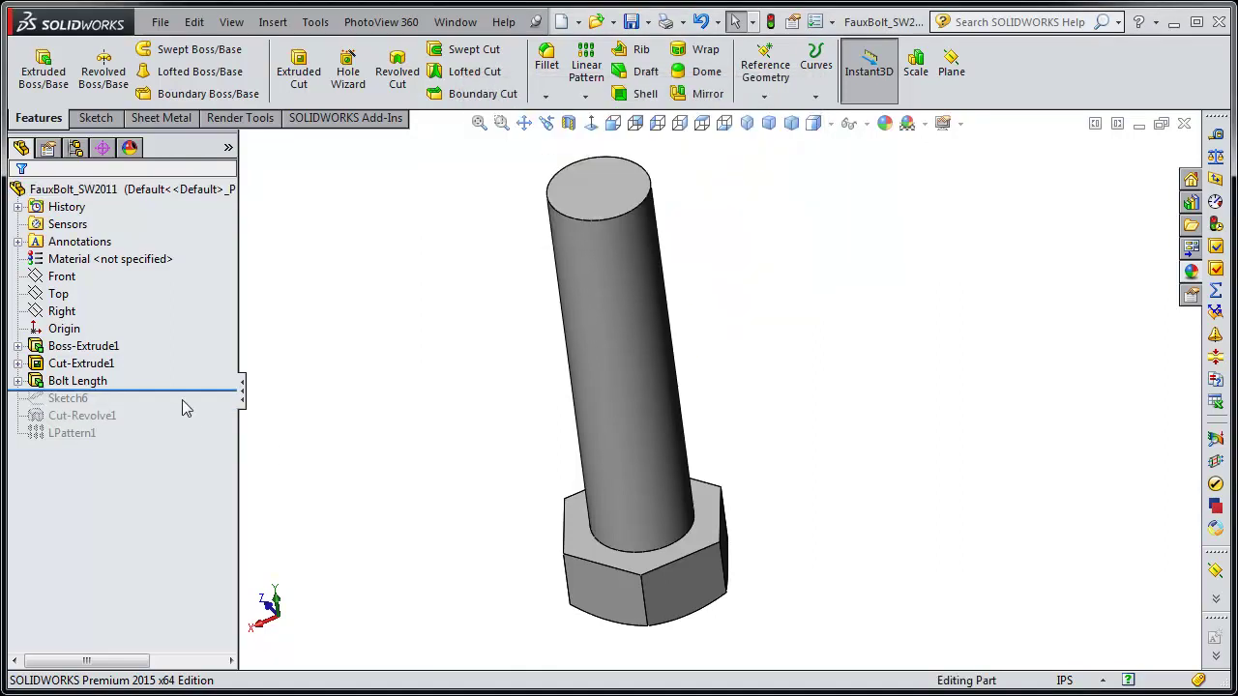
pyautogui.moveTo(191, 391); pyautogui.dragTo(188, 443)
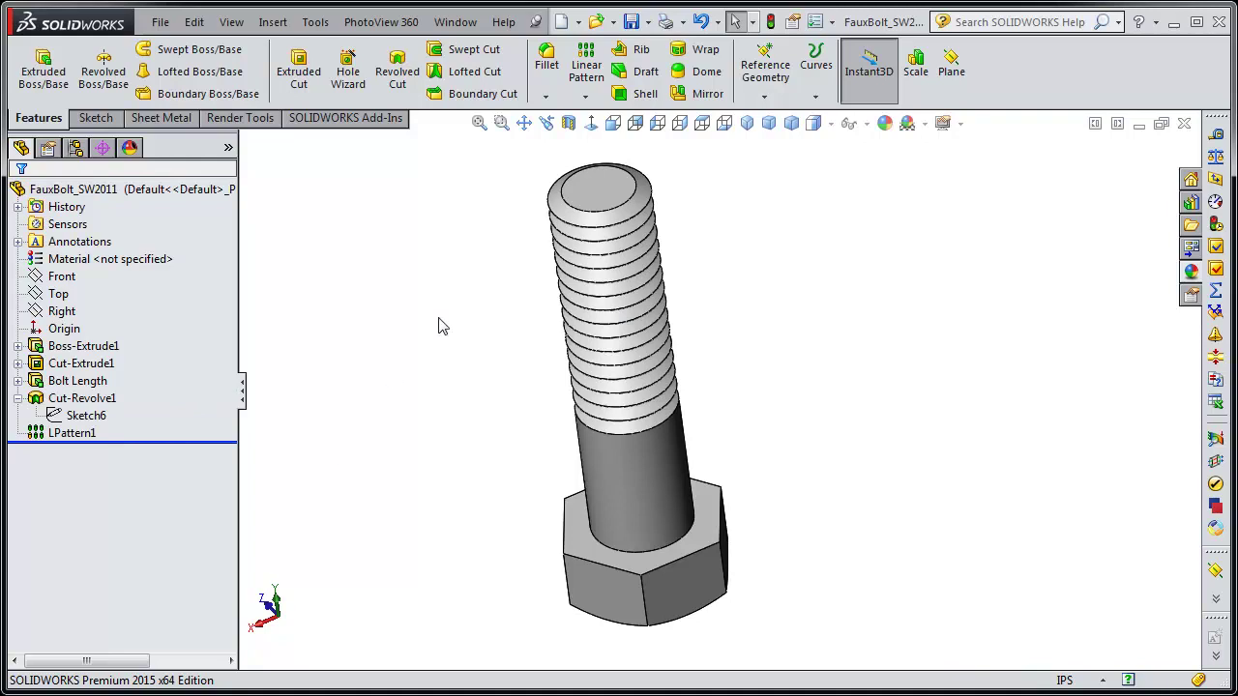
pyautogui.click(700, 21)
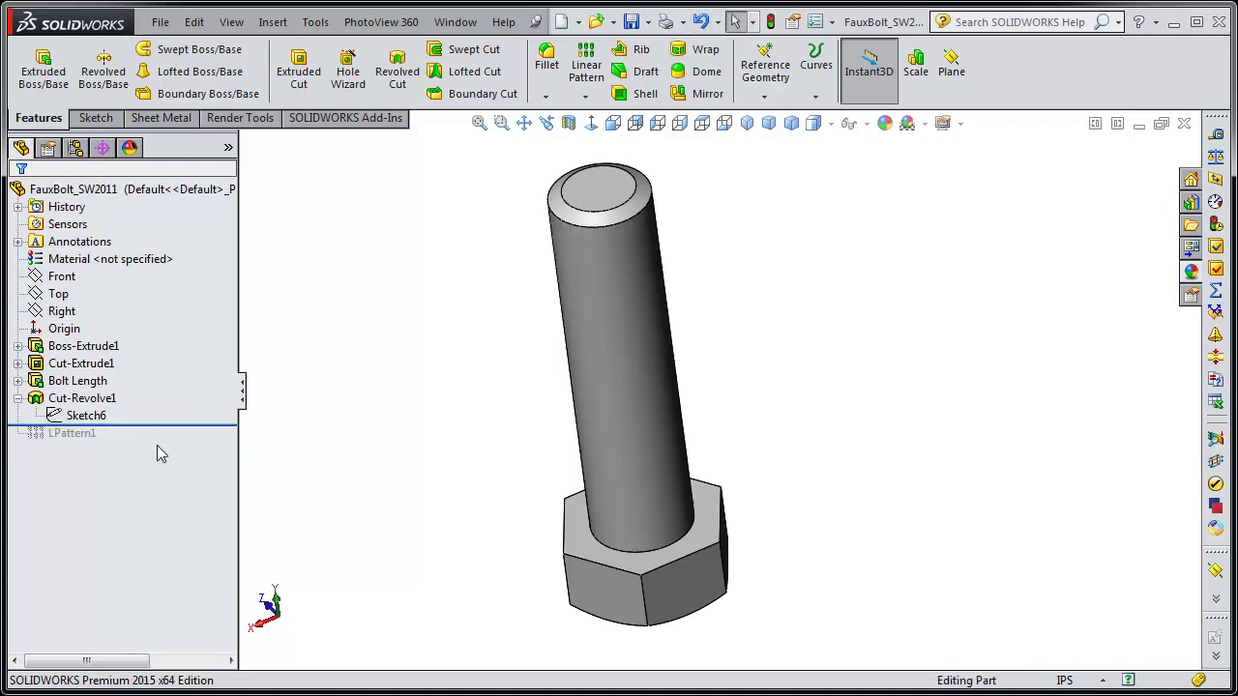
pyautogui.moveTo(162, 426); pyautogui.dragTo(188, 443)
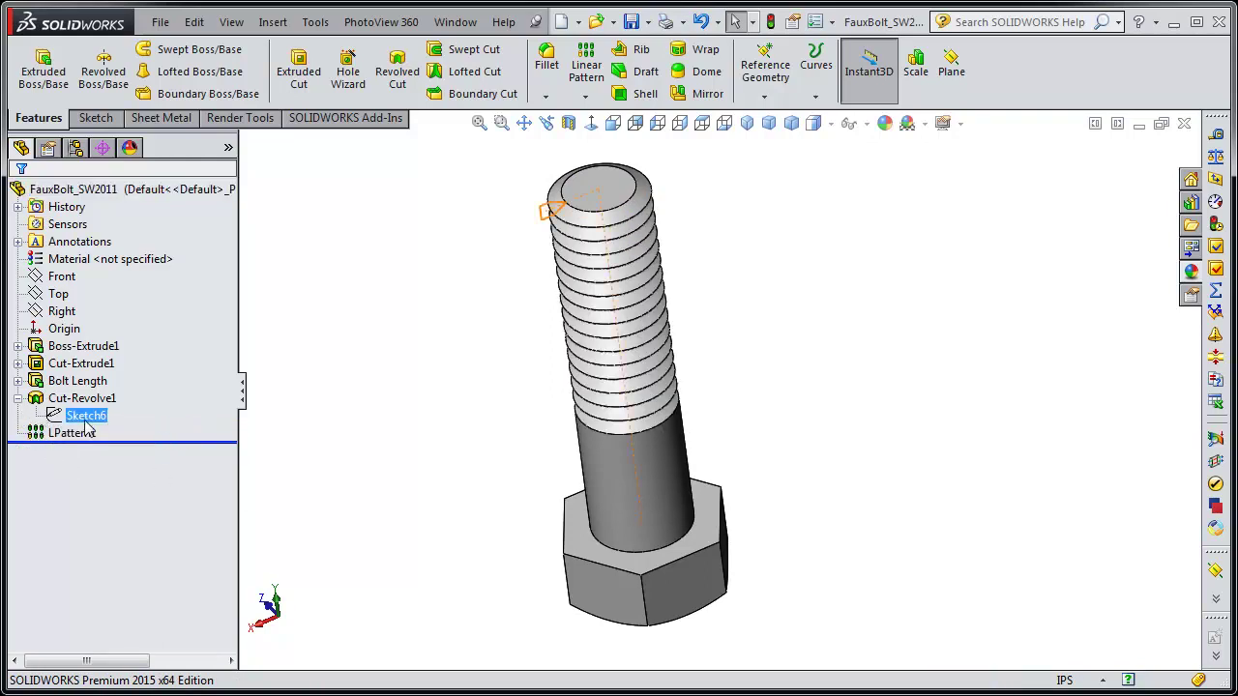
pyautogui.click(16, 399)
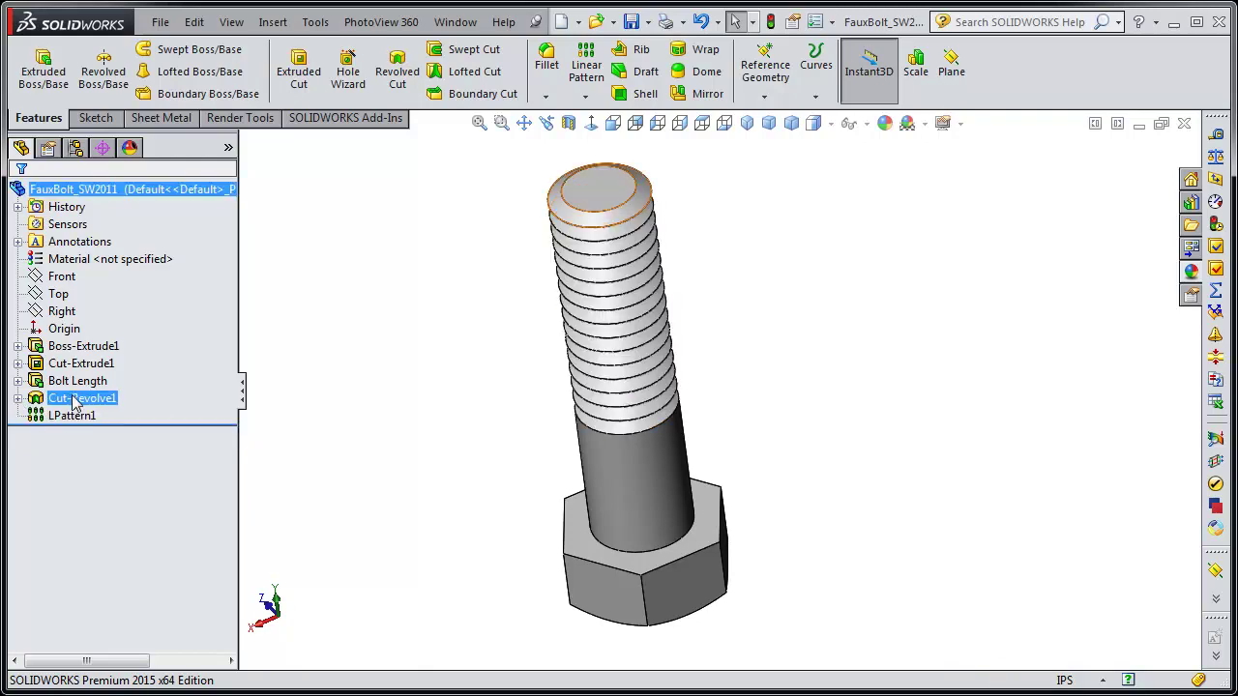
pyautogui.rightClick(75, 401)
# - Review Cut-Revolve1's Blind 360° revolve about Line1 and accept it unchanged
pyautogui.click(85, 330)
pyautogui.moveTo(424, 367)
pyautogui.mouseDown(button='middle')
pyautogui.moveTo(387, 396)
pyautogui.moveTo(551, 334)
pyautogui.mouseUp(button='middle')
pyautogui.scroll(-5, 791, 227)
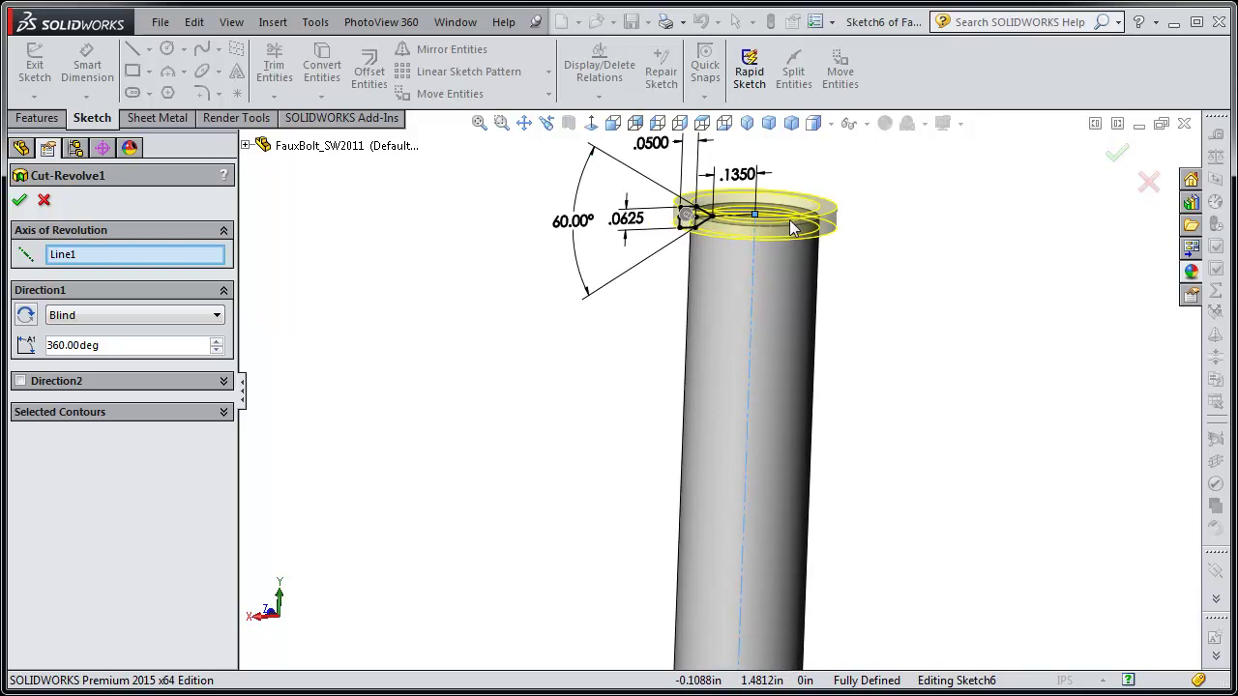
pyautogui.scroll(-2, 791, 227)
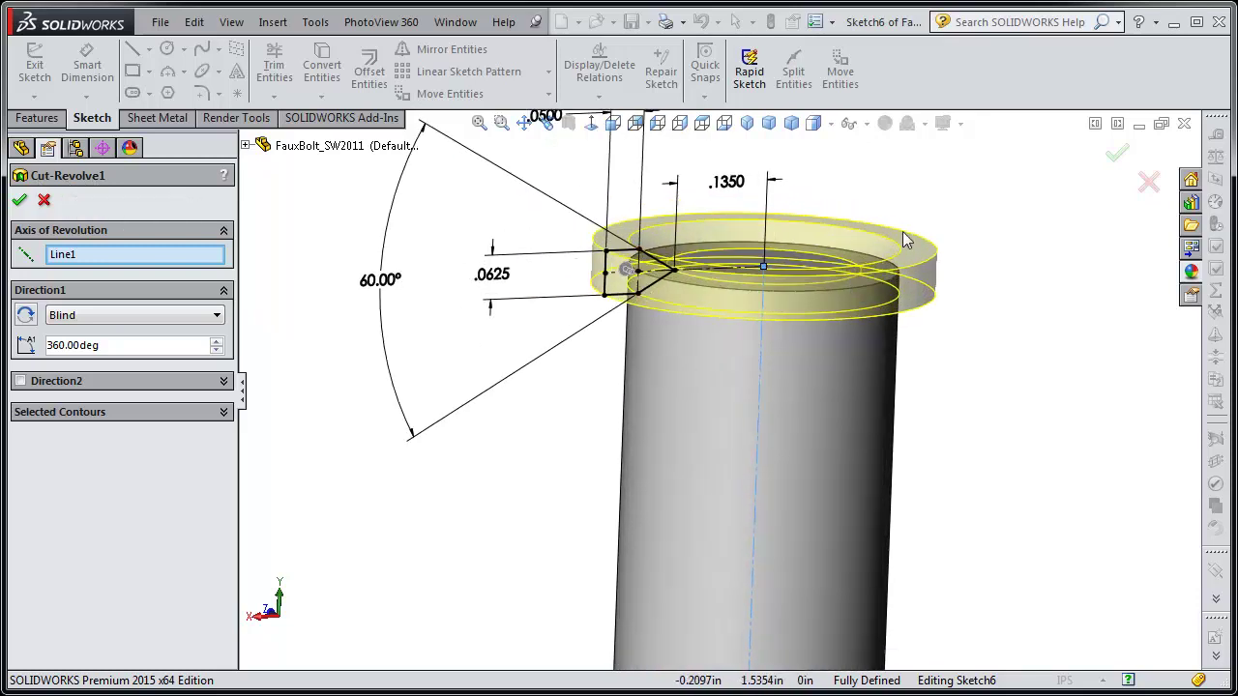
pyautogui.moveTo(584, 387); pyautogui.dragTo(565, 389, button='middle')
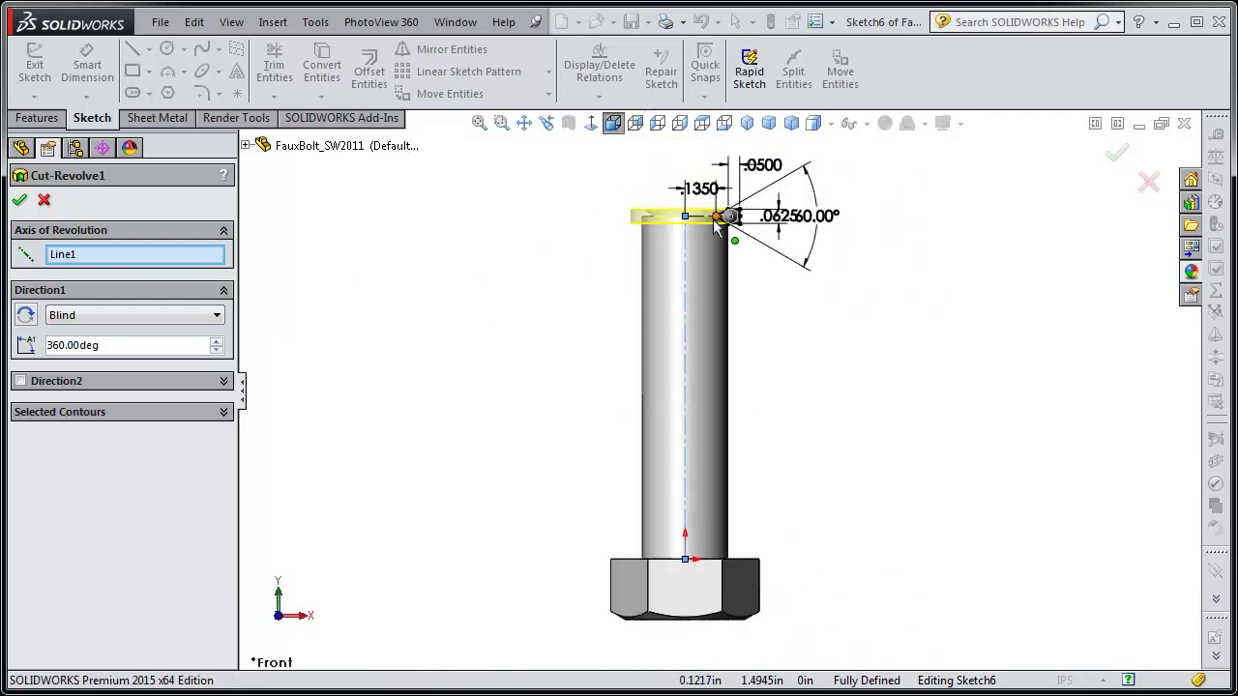
pyautogui.scroll(-6, 741, 265)
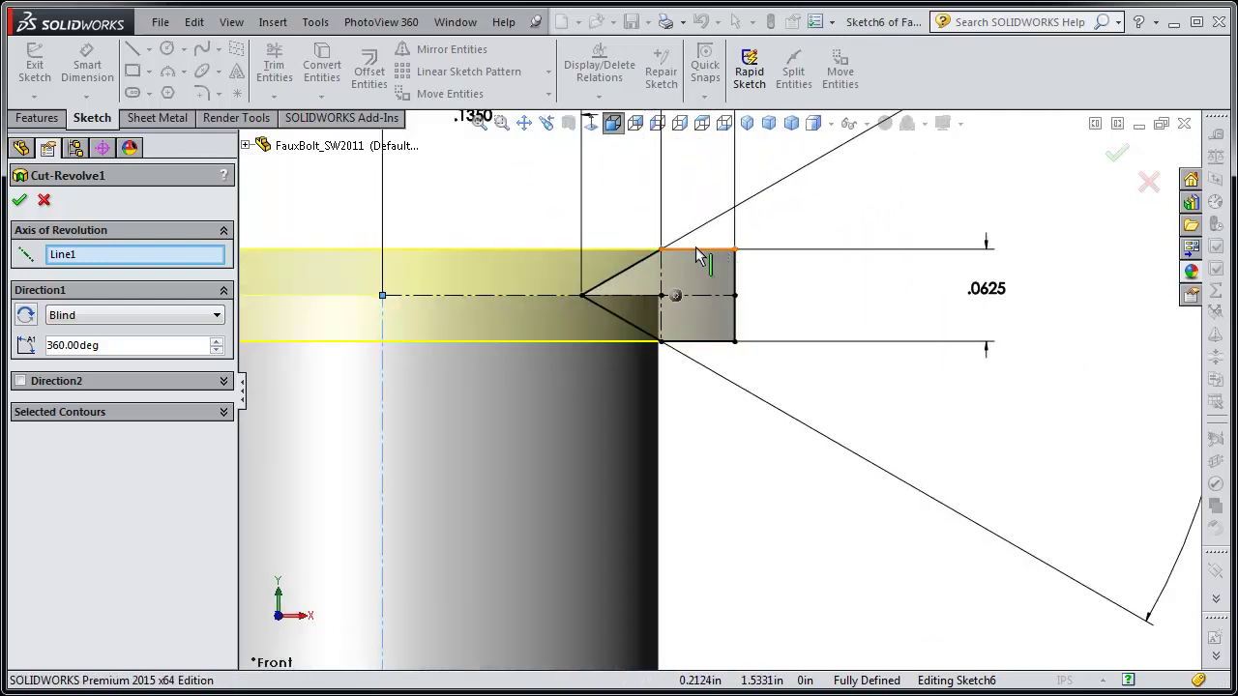
pyautogui.scroll(2, 735, 348)
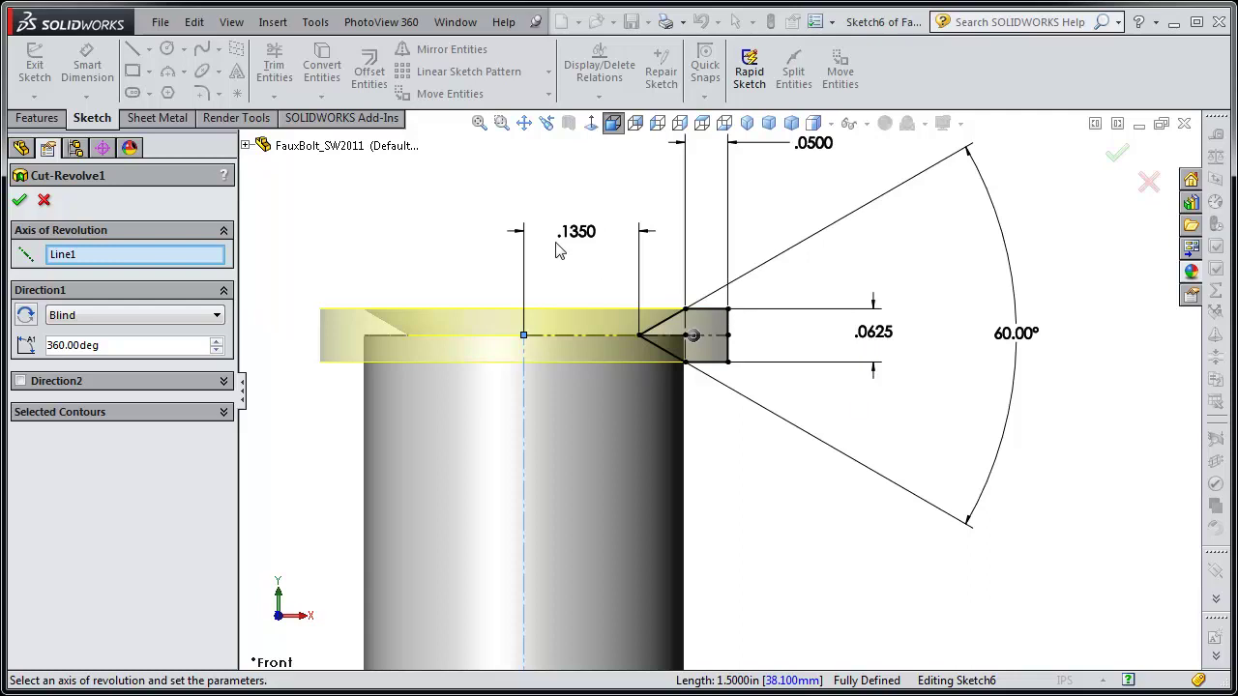
pyautogui.scroll(-5, 684, 358)
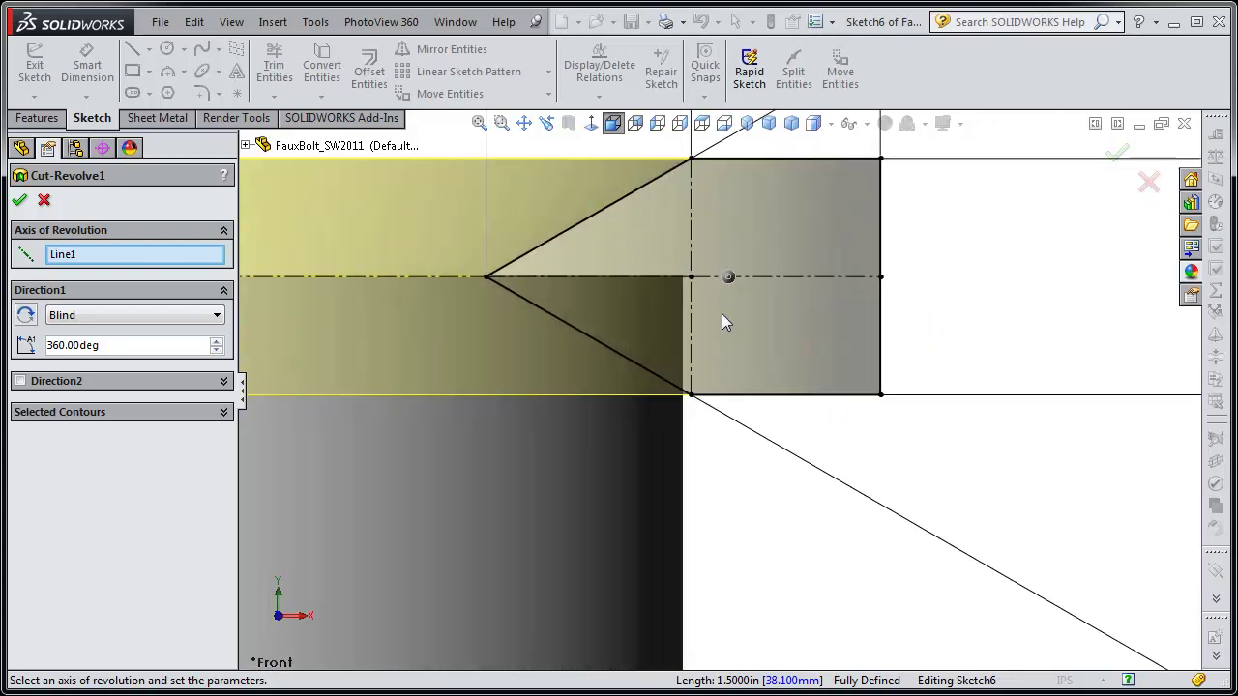
pyautogui.scroll(5, 774, 421)
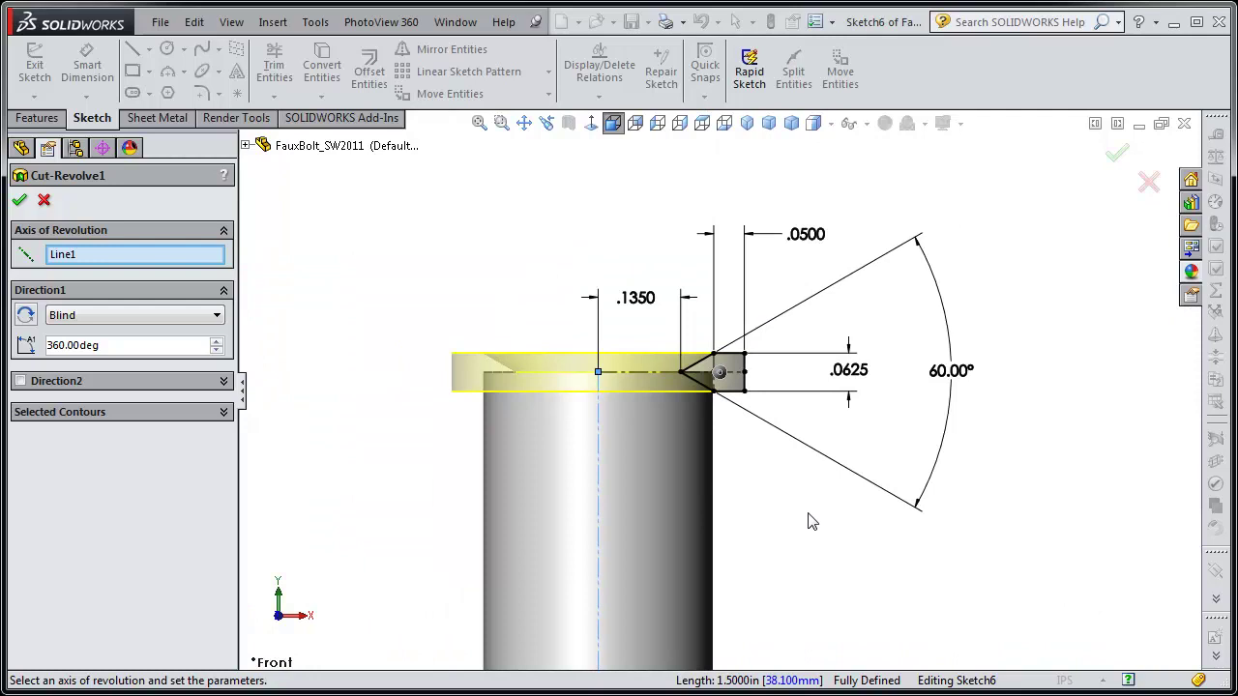
pyautogui.click(20, 200)
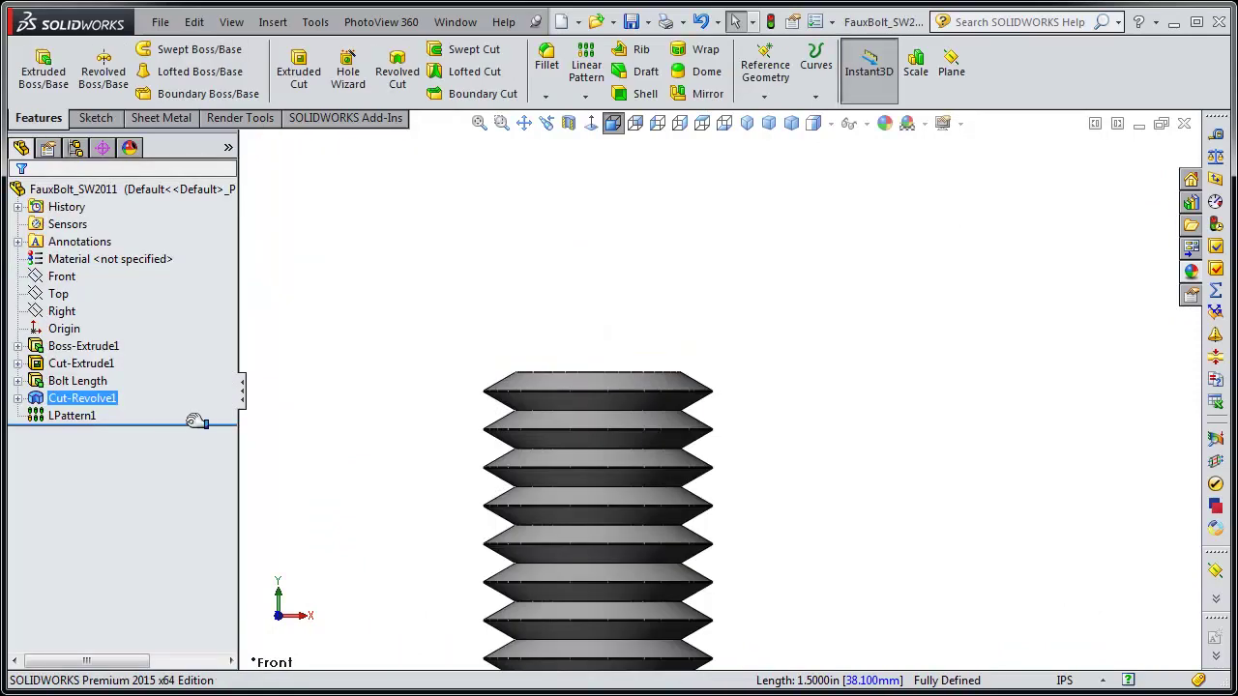
# - Roll back above LPattern1 and open Cut-Revolve1's groove profile sketch for editing
pyautogui.moveTo(189, 426); pyautogui.dragTo(201, 408)
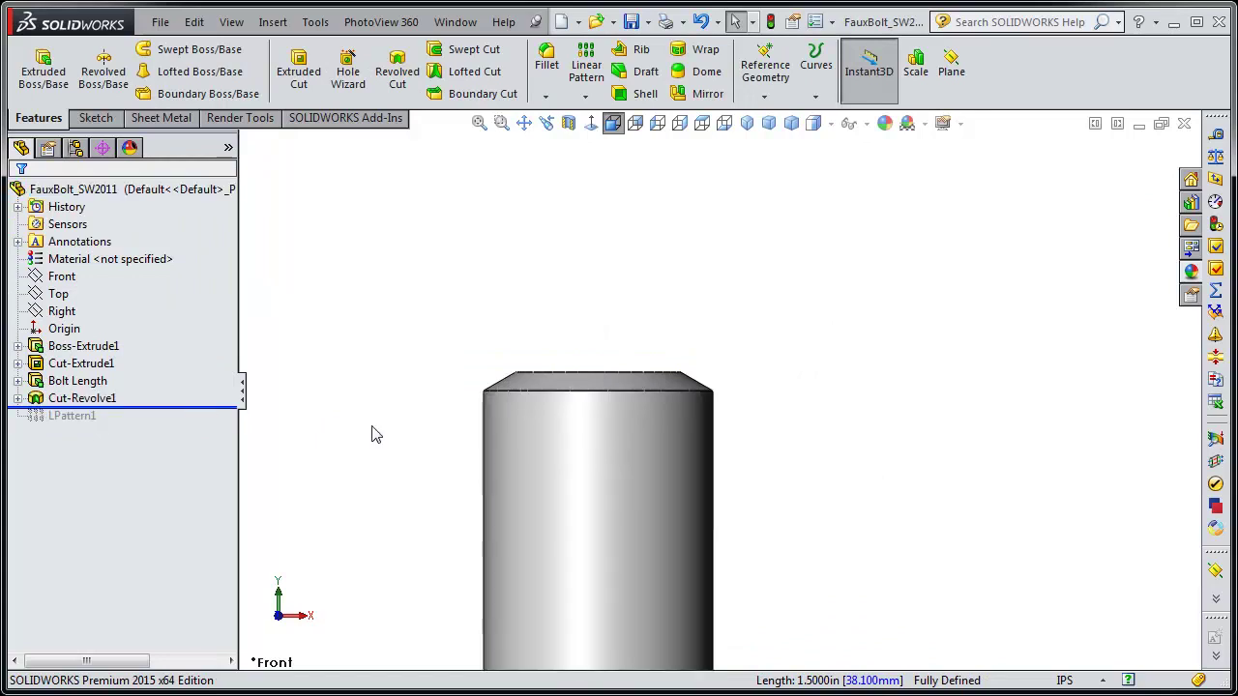
pyautogui.click(95, 403)
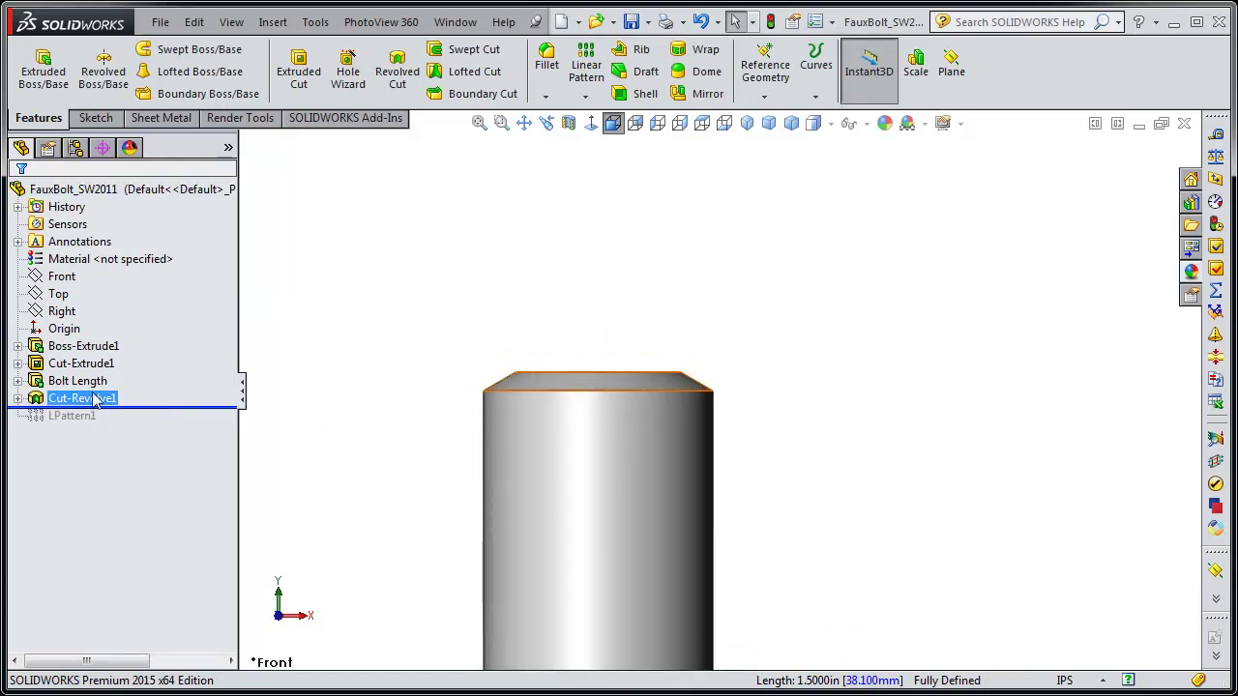
pyautogui.click(94, 400)
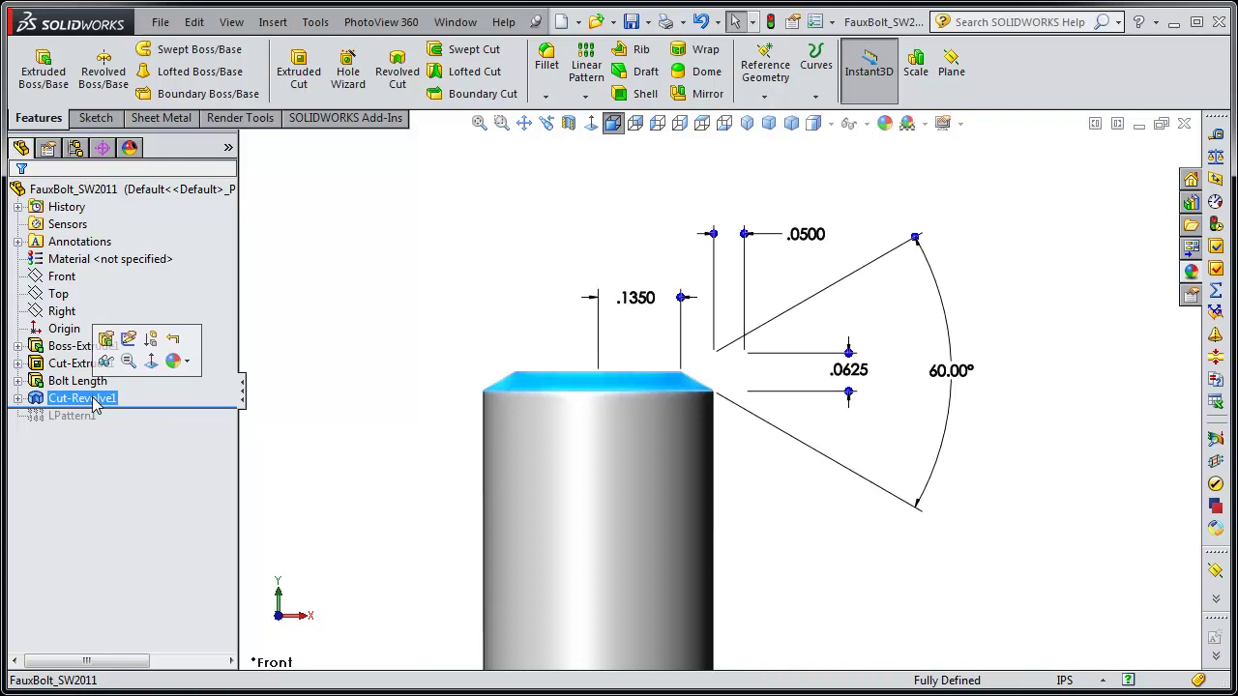
pyautogui.rightClick(95, 400)
pyautogui.click(105, 338)
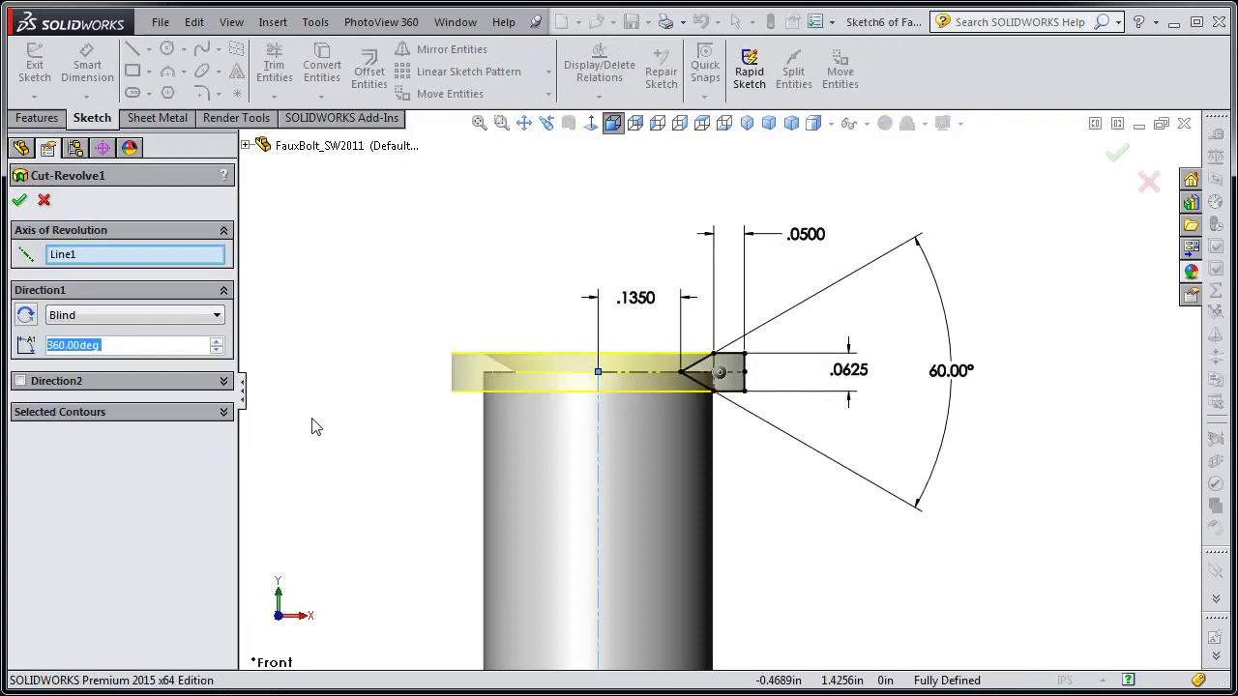
pyautogui.click(19, 200)
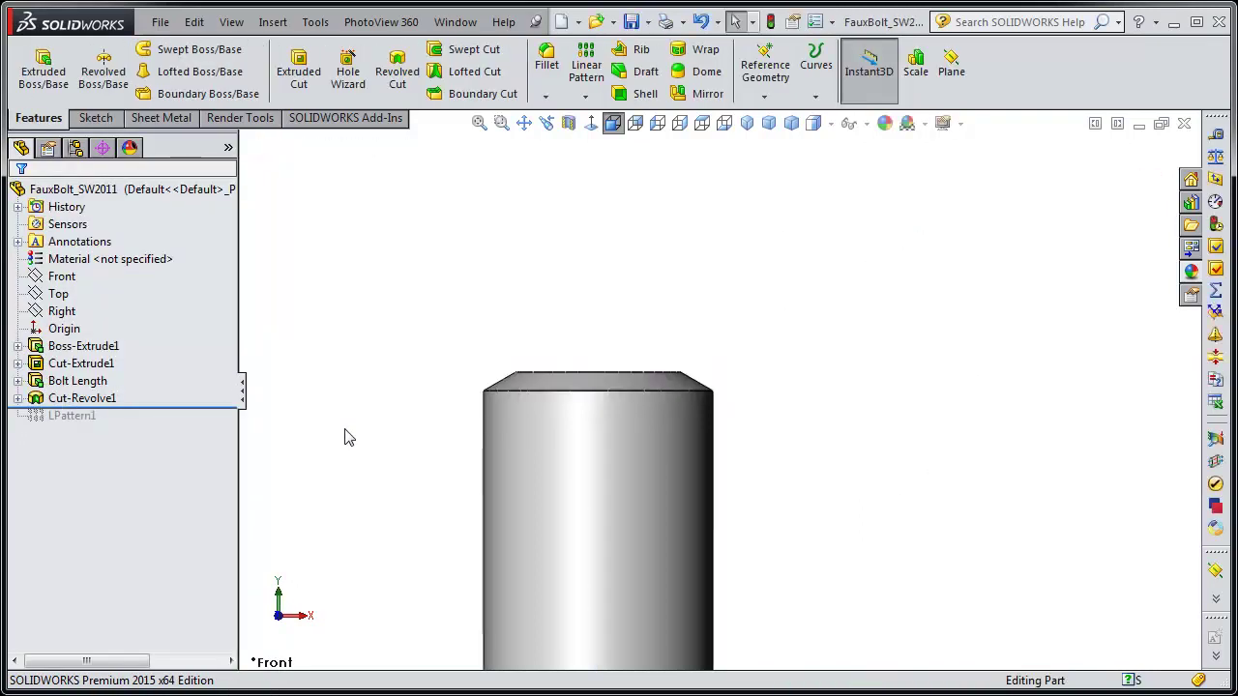
pyautogui.click(82, 400)
pyautogui.rightClick(82, 407)
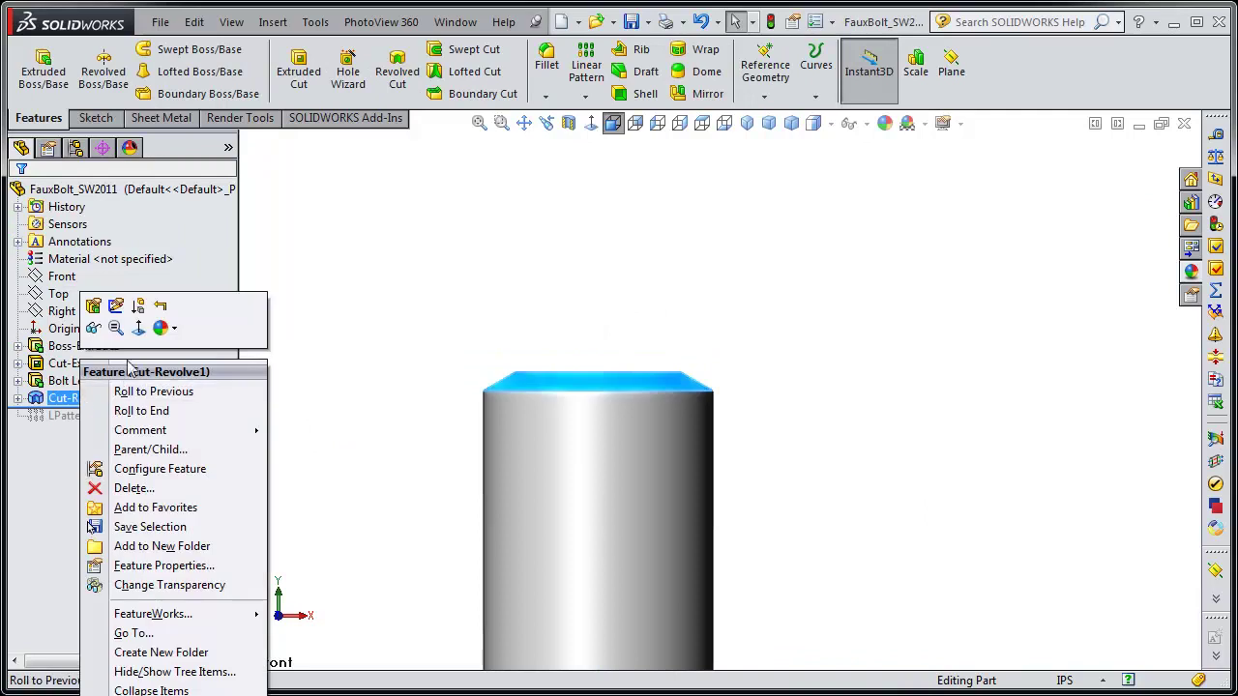
pyautogui.click(118, 314)
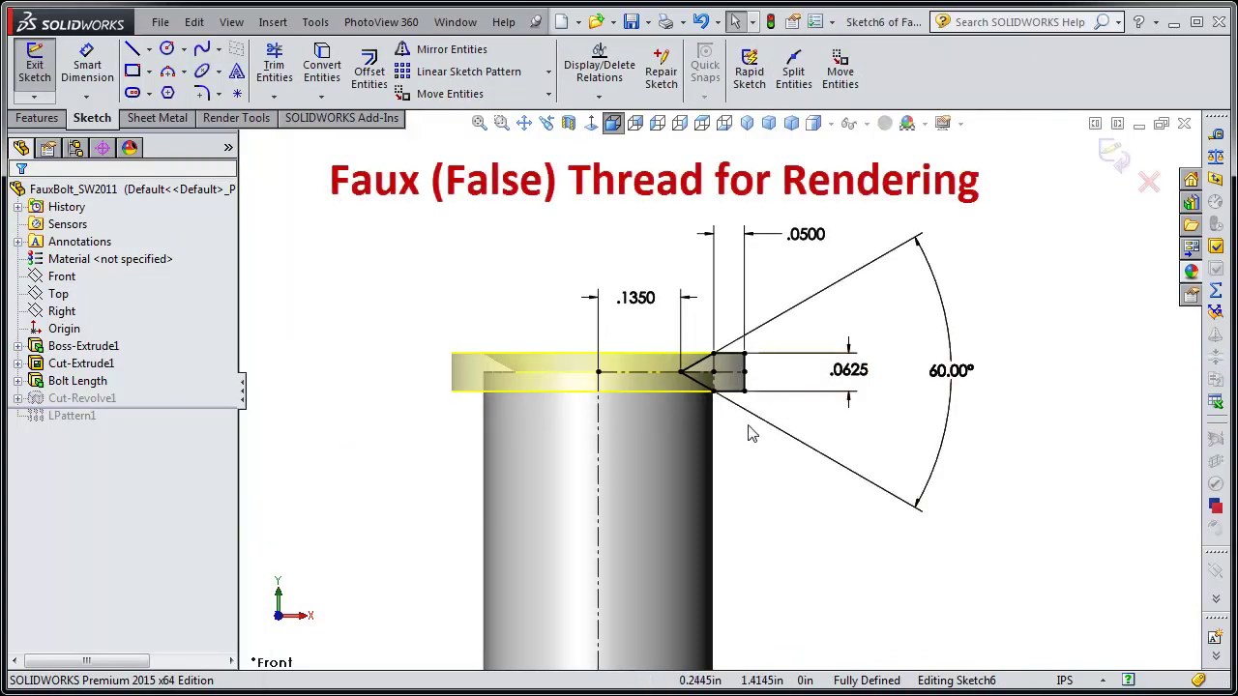
# - Try 0.4350 for the groove offset, cancel to keep .1350, and exit the sketch
pyautogui.click(743, 373)
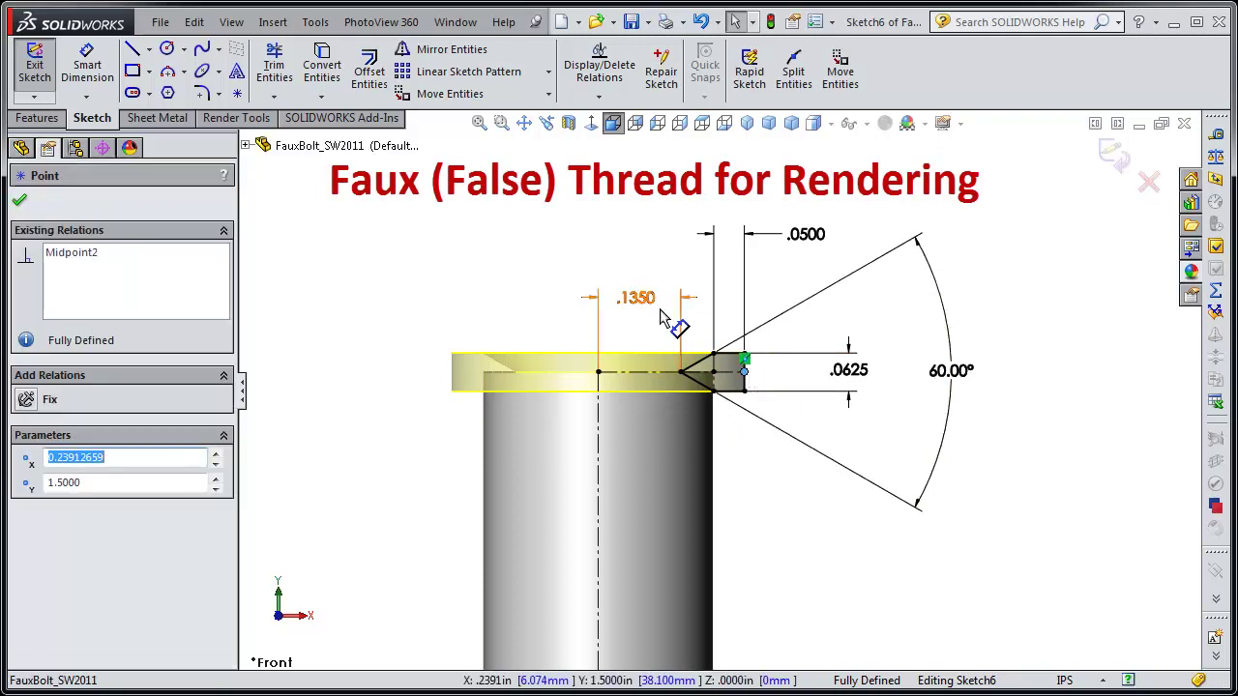
pyautogui.doubleClick(637, 298)
pyautogui.scroll(3, 648, 314)
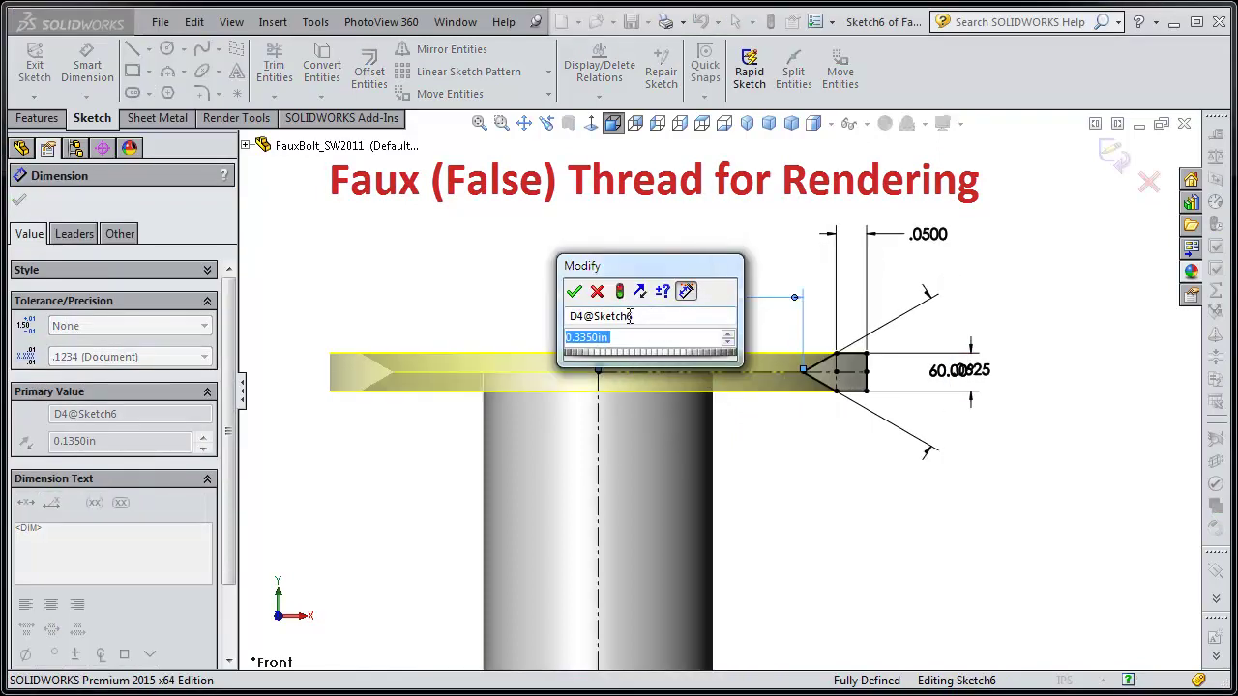
pyautogui.moveTo(448, 282); pyautogui.dragTo(442, 316, button='middle')
pyautogui.scroll(-1, 444, 315)
pyautogui.scroll(-1, 489, 404)
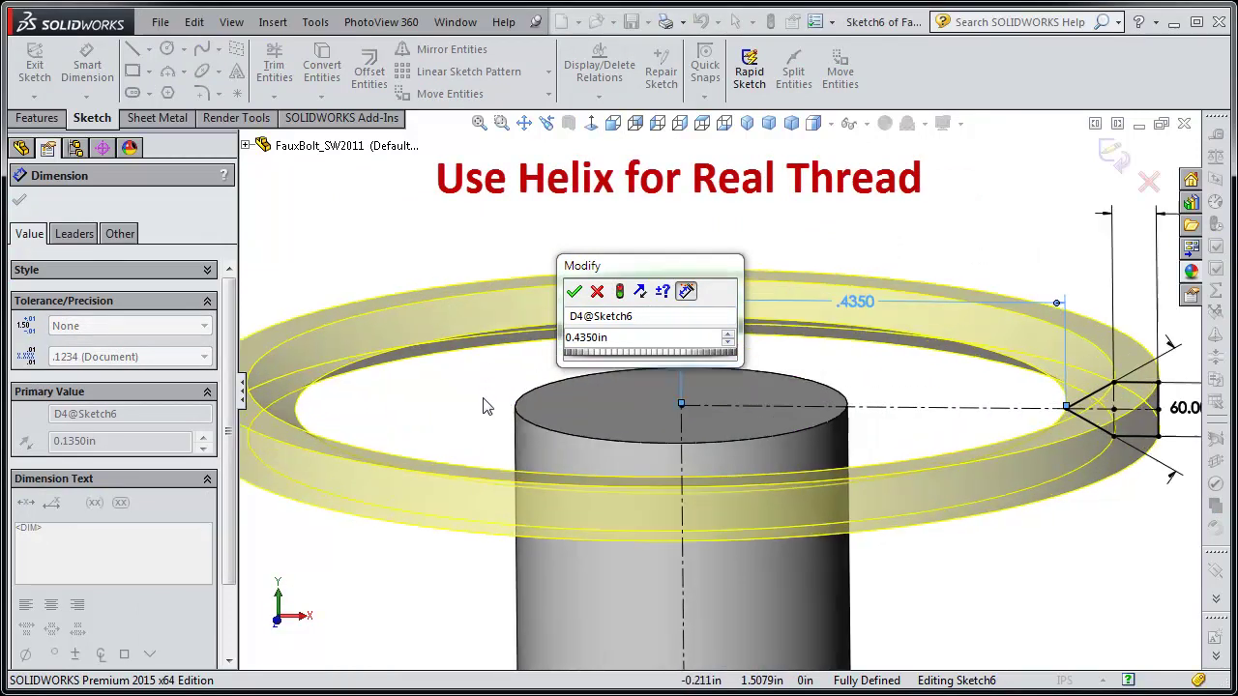
pyautogui.click(597, 291)
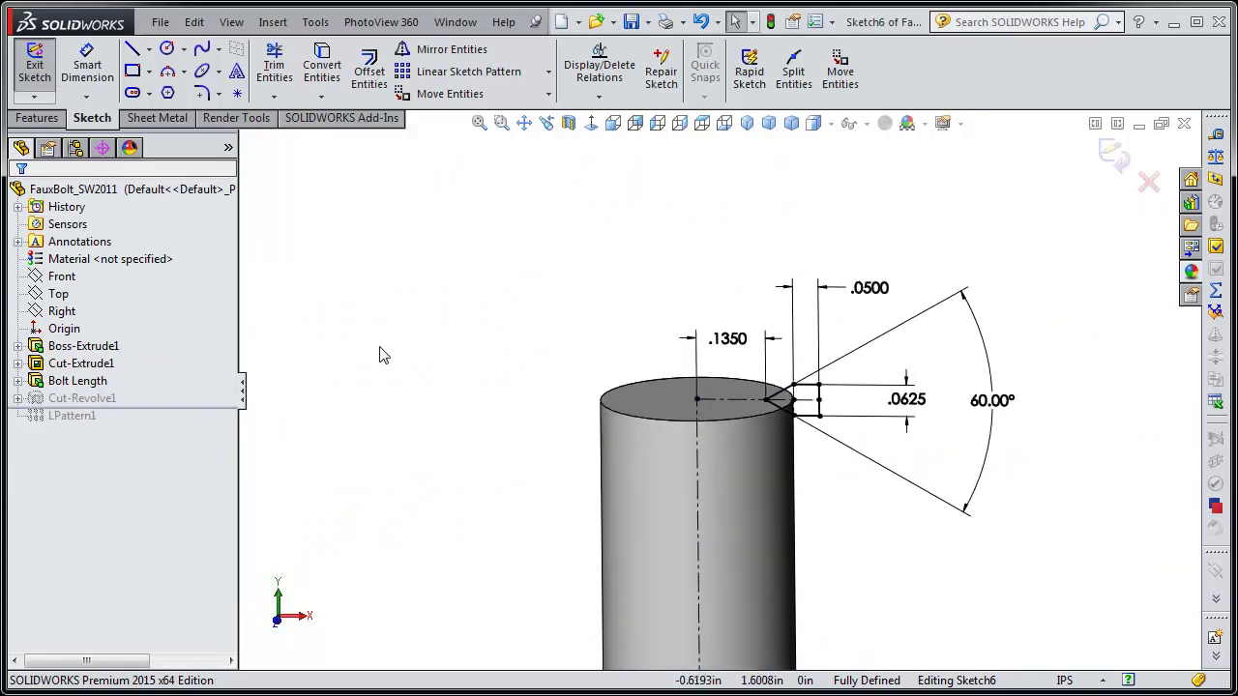
pyautogui.click(50, 99)
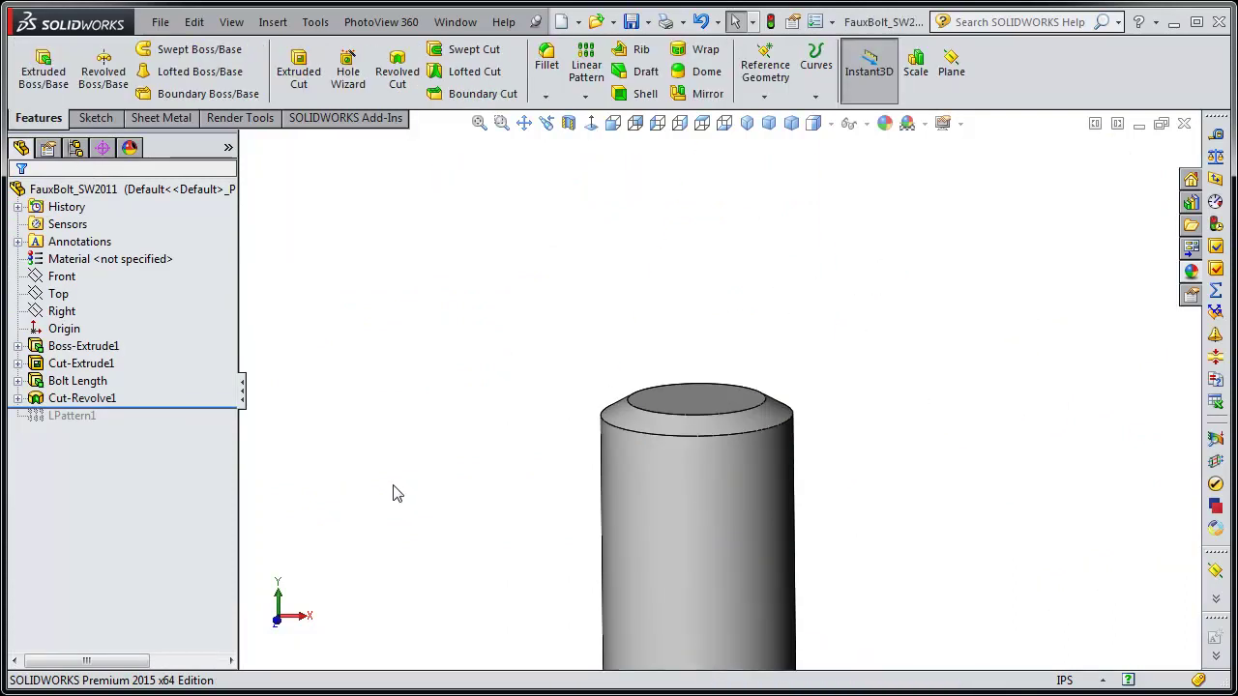
pyautogui.scroll(6, 710, 354)
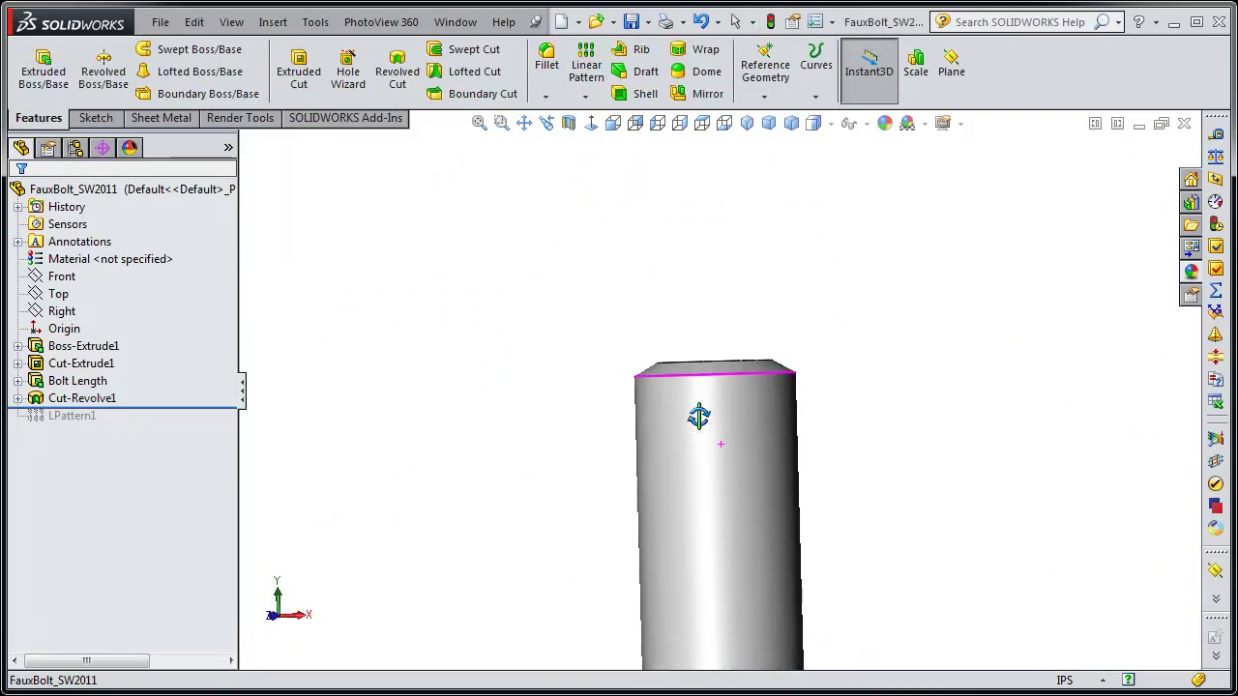
pyautogui.scroll(-6, 975, 544)
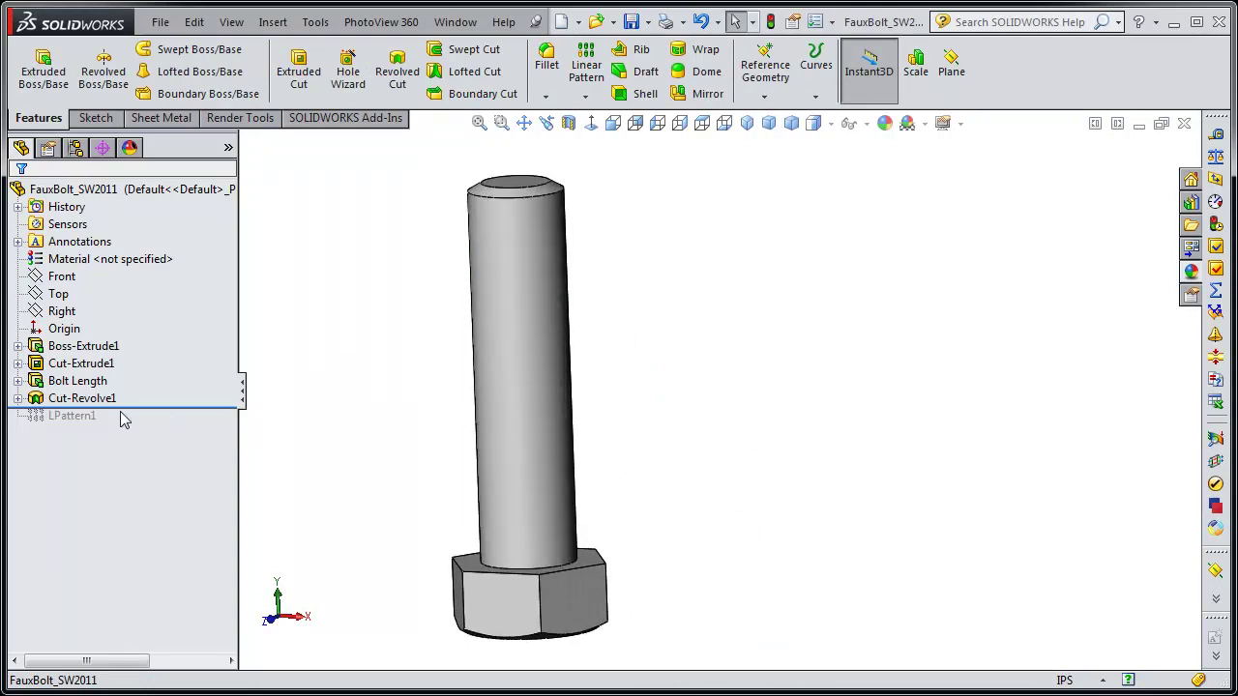
# - Roll forward past LPattern1 and reduce its instance count from 16 to 8
pyautogui.moveTo(129, 408); pyautogui.dragTo(130, 424)
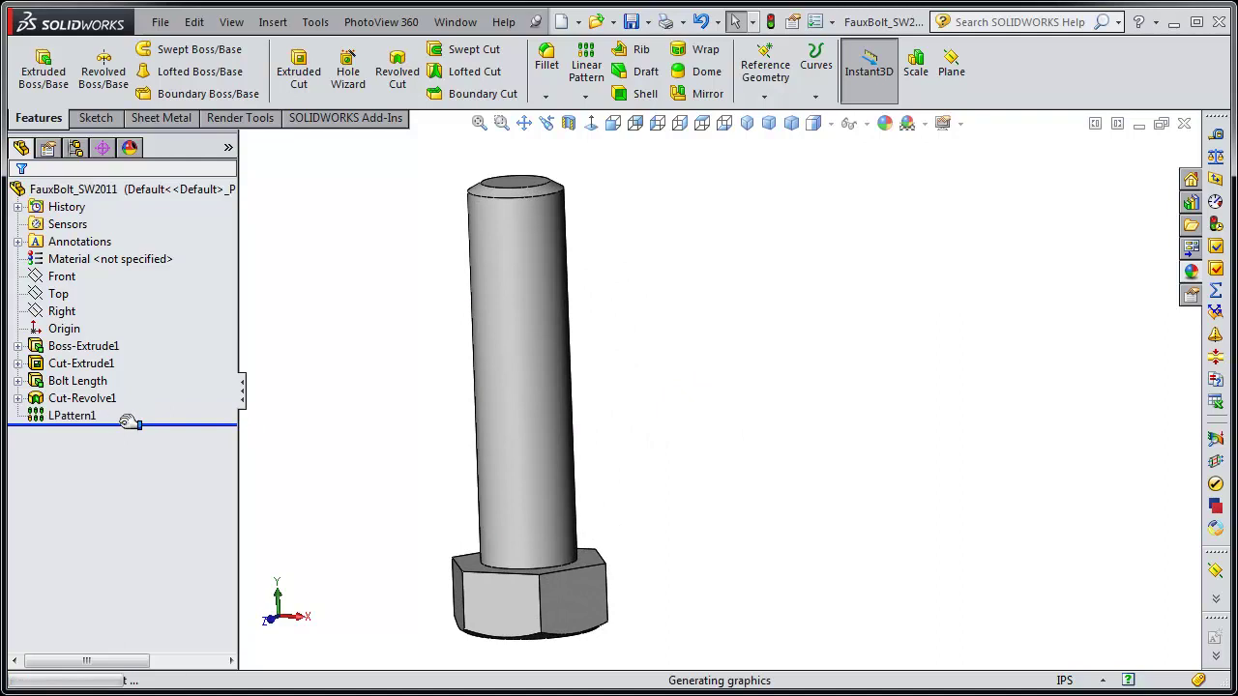
pyautogui.rightClick(67, 422)
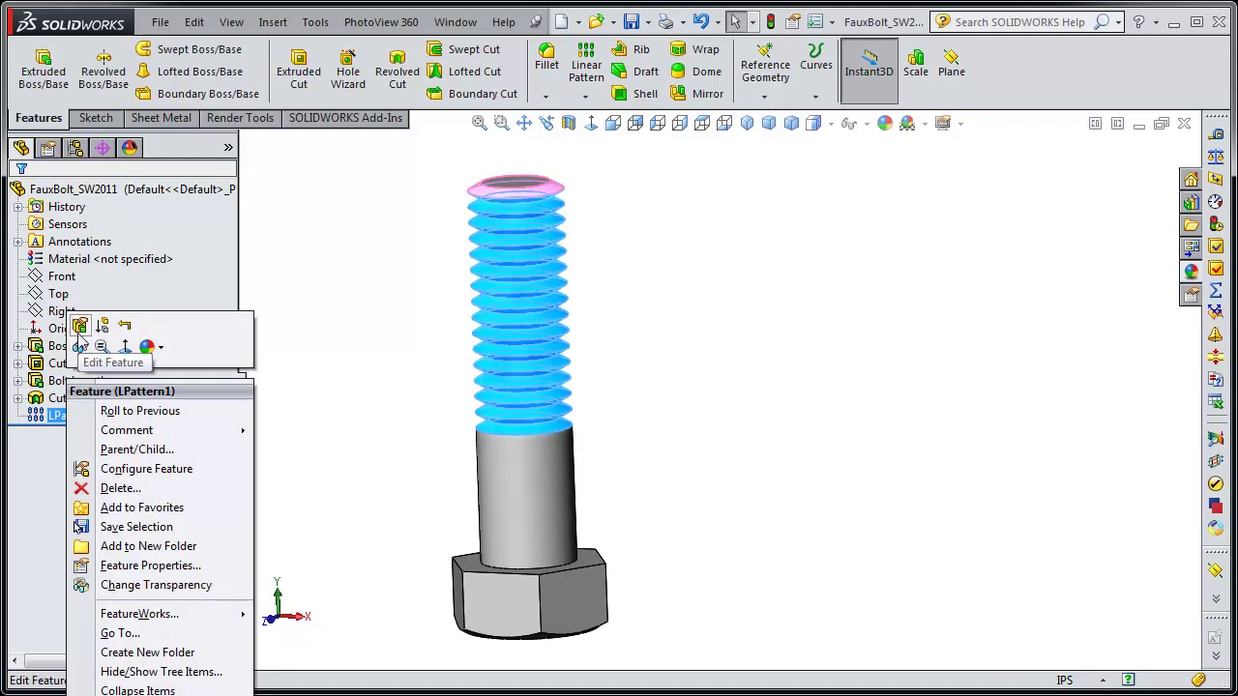
pyautogui.click(81, 326)
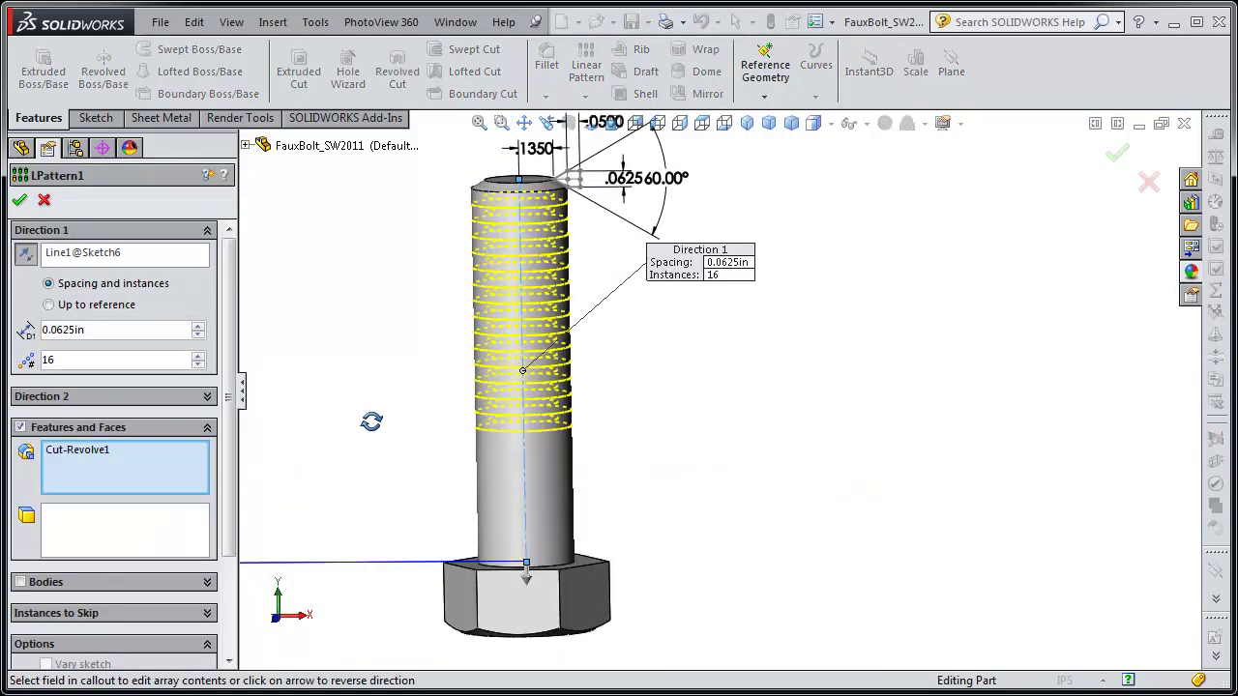
pyautogui.scroll(-3, 541, 253)
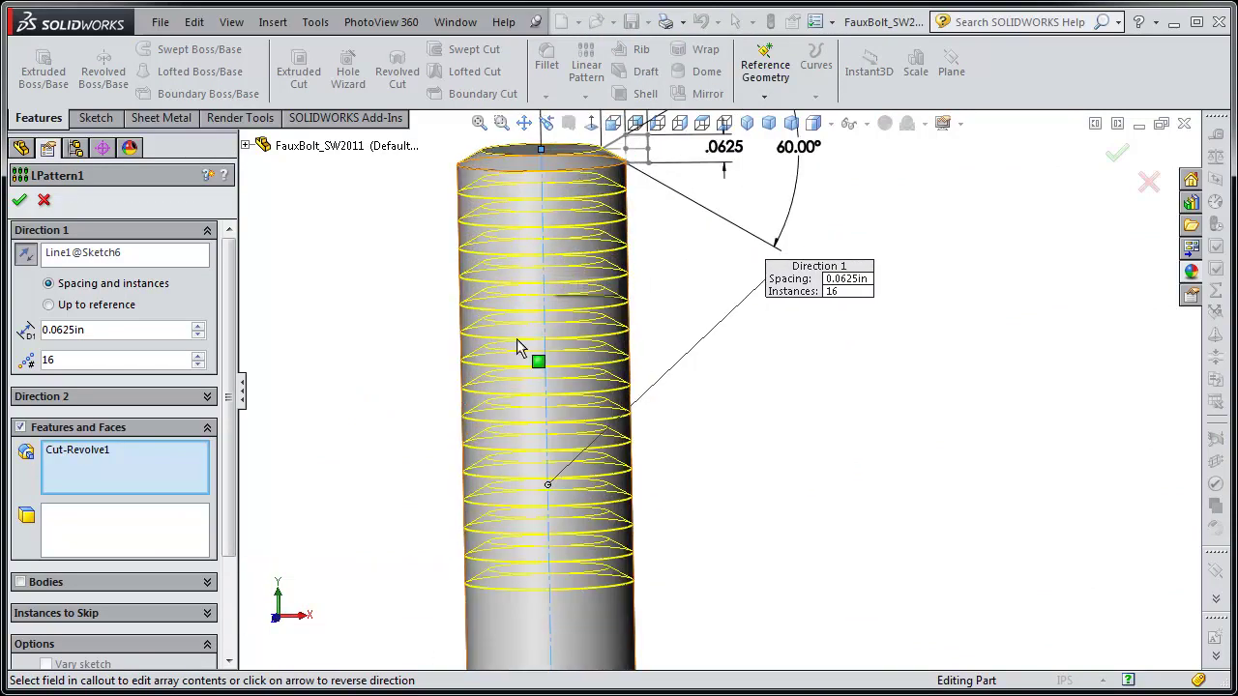
pyautogui.doubleClick(58, 360)
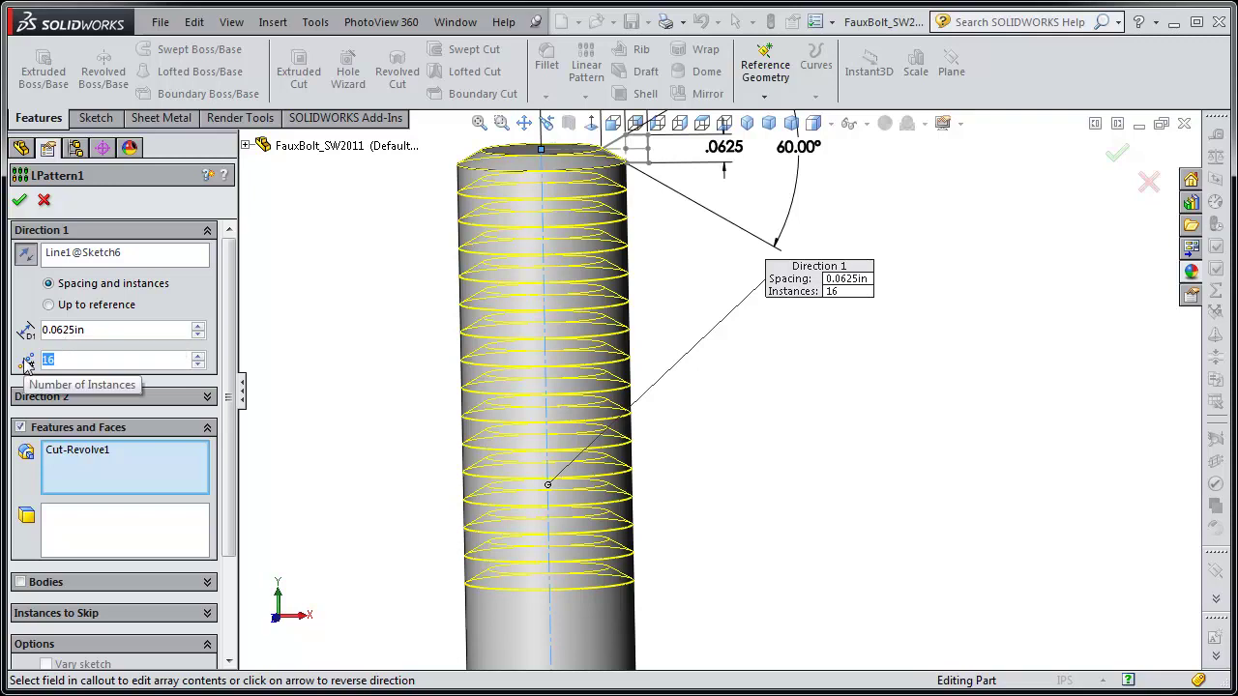
pyautogui.write('8')
pyautogui.click(45, 362)
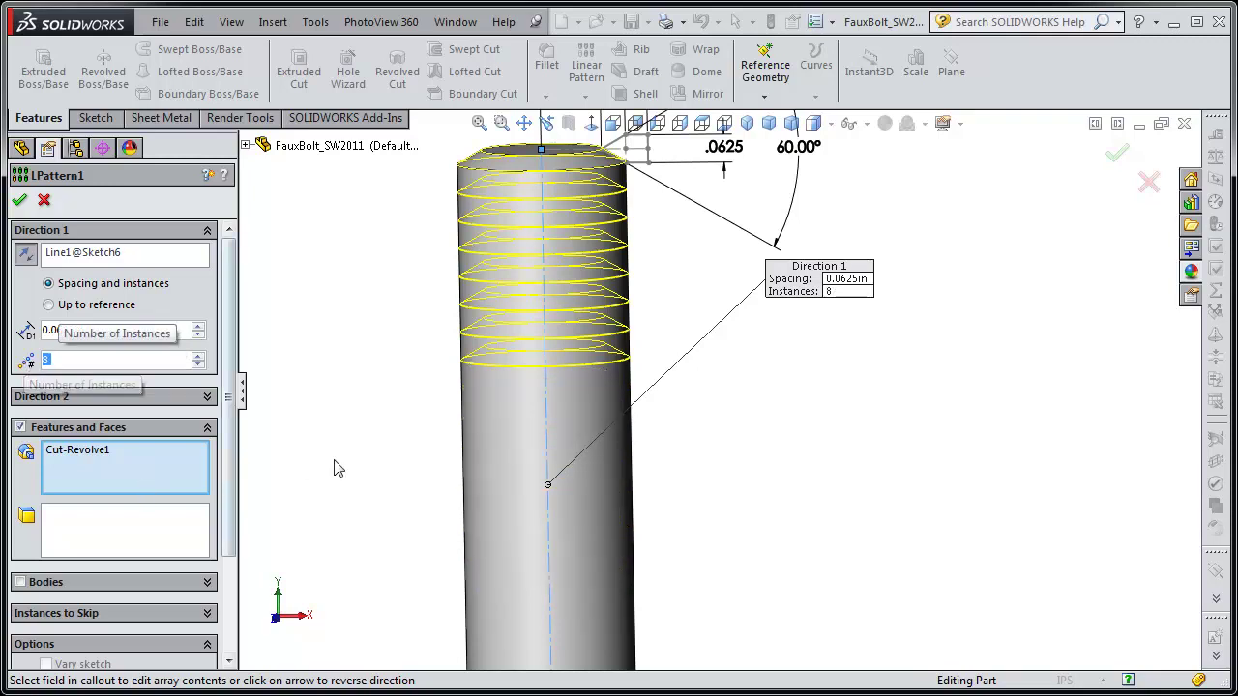
pyautogui.click(18, 200)
pyautogui.press('f')
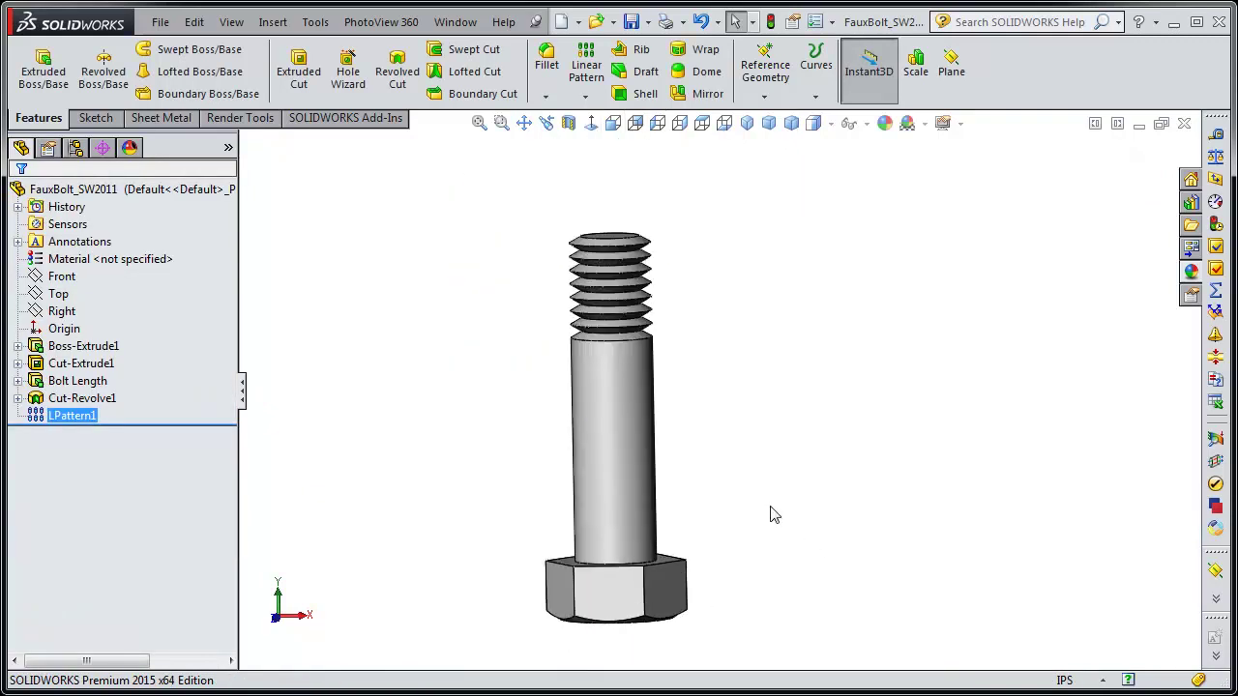
# - Change LPattern1 to 2 groove instances
pyautogui.rightClick(68, 416)
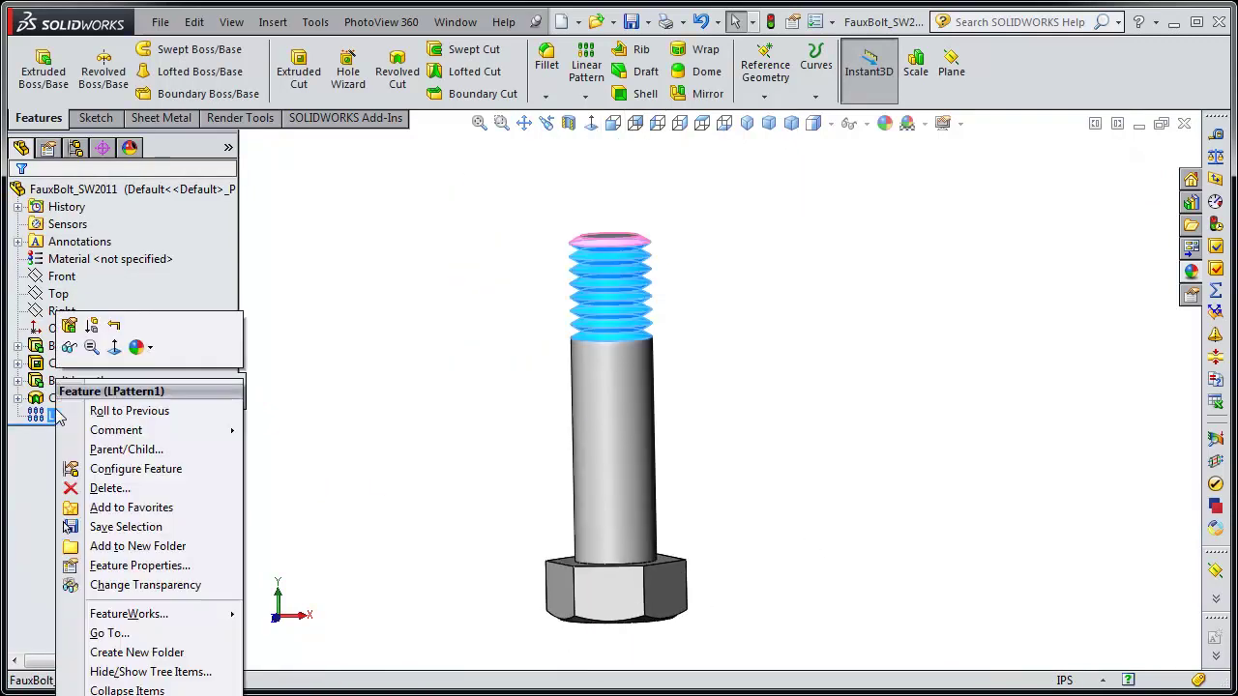
pyautogui.click(66, 329)
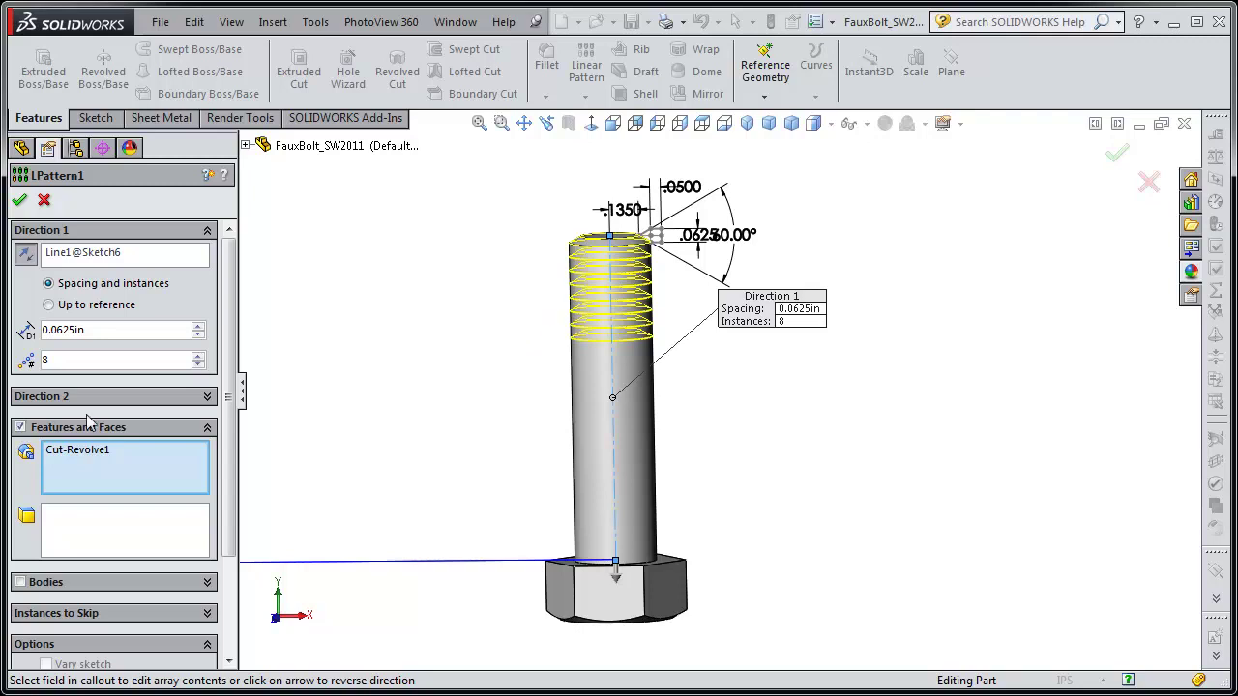
pyautogui.doubleClick(54, 361)
pyautogui.write('2')
pyautogui.click(18, 199)
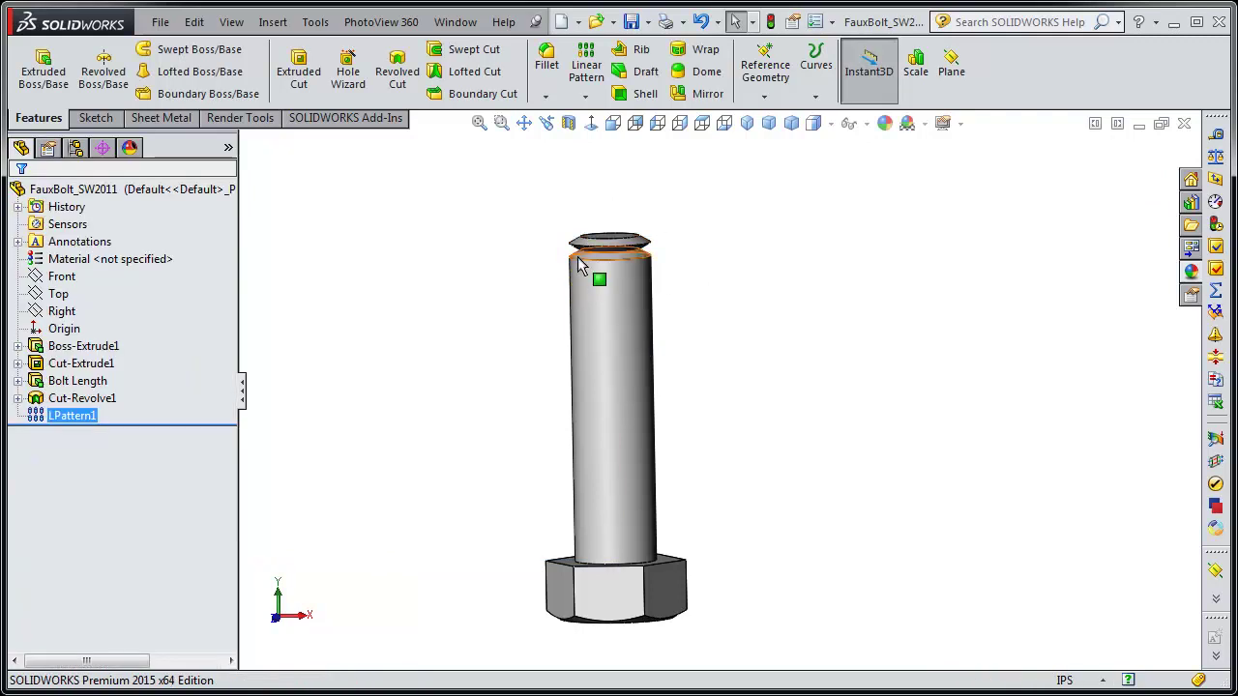
# - Set LPattern1 back to 16 groove instances at 0.0625in spacing
pyautogui.rightClick(65, 424)
pyautogui.click(72, 325)
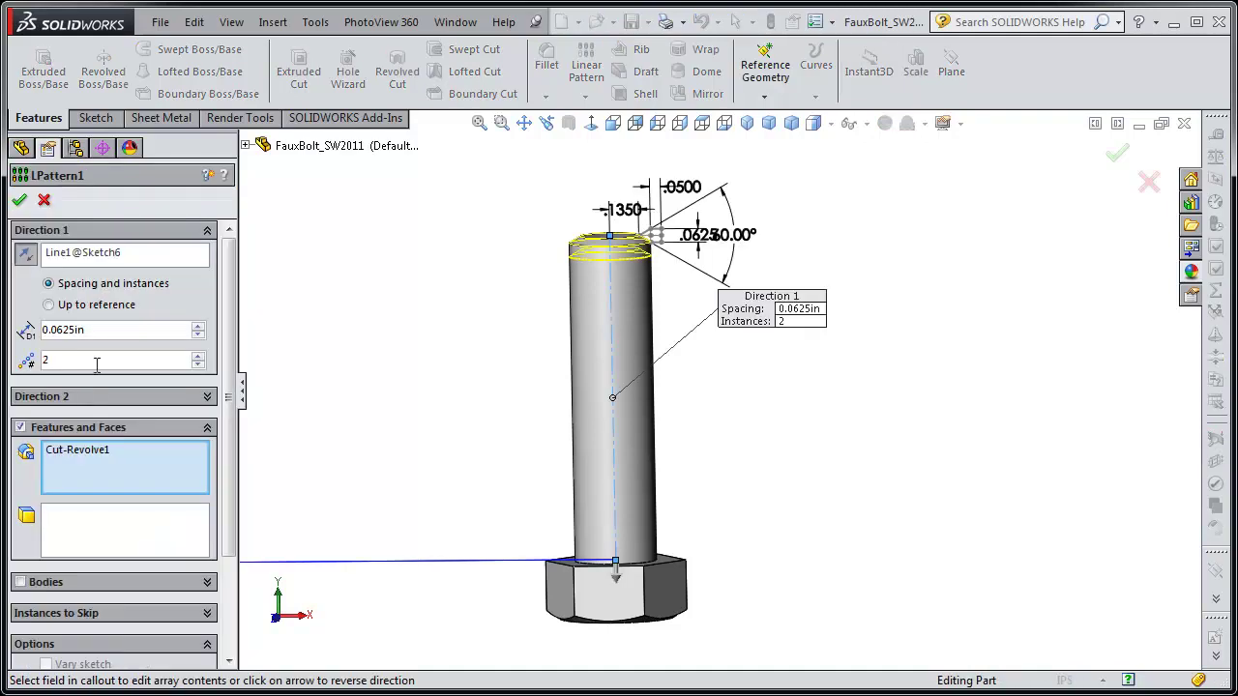
pyautogui.click(37, 368)
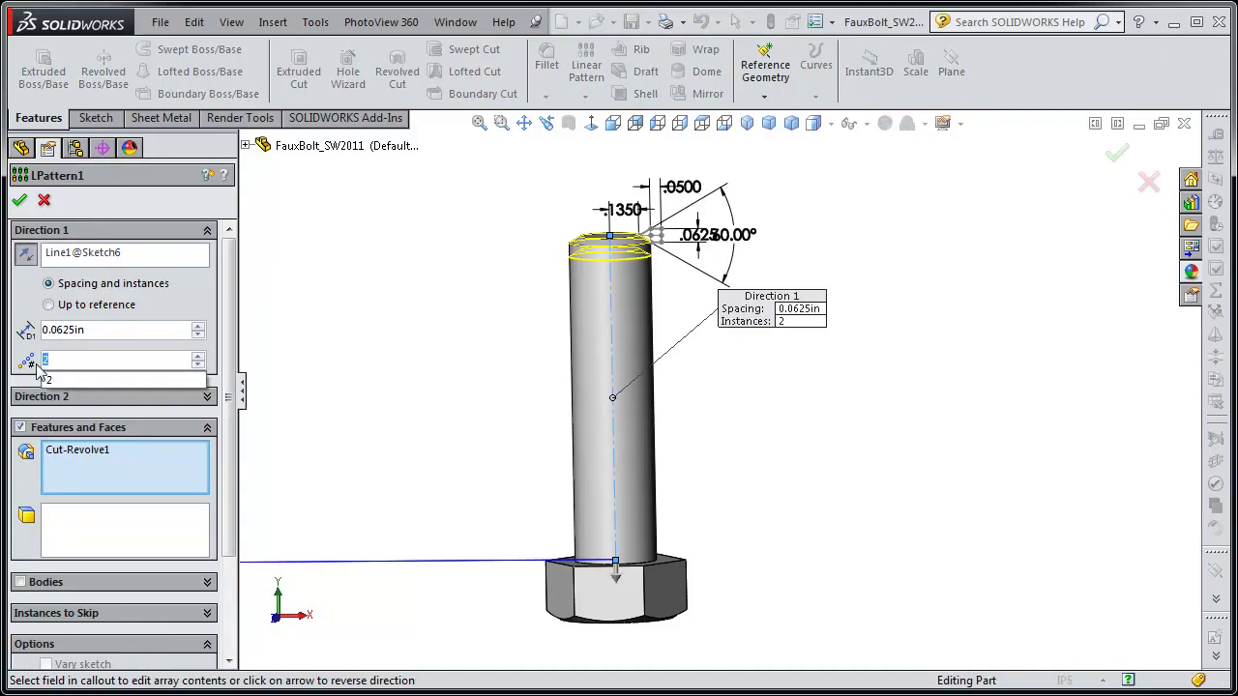
pyautogui.write('16')
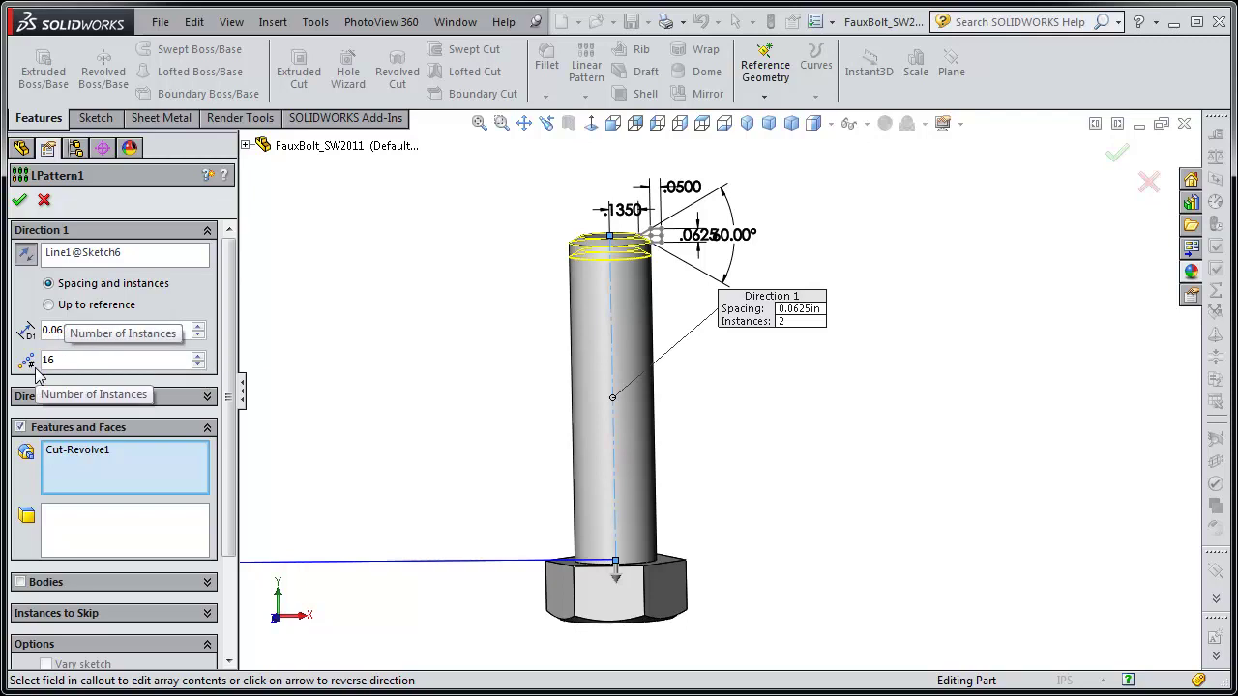
pyautogui.press('Return')
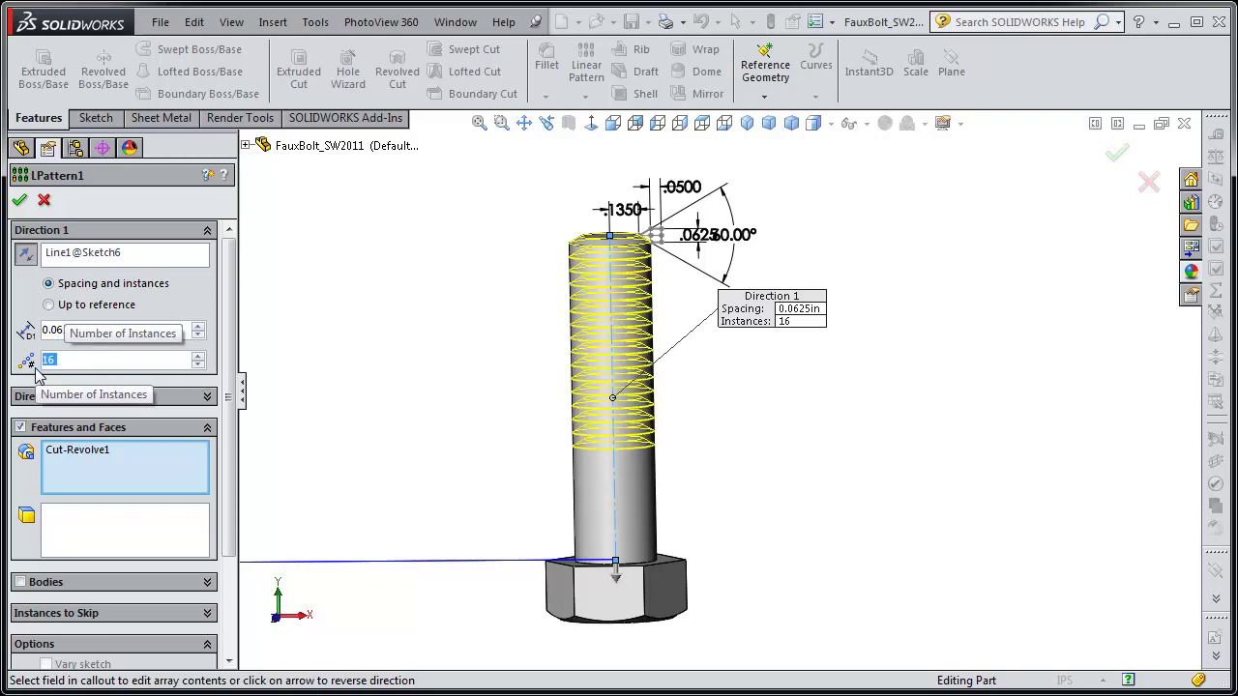
pyautogui.click(19, 201)
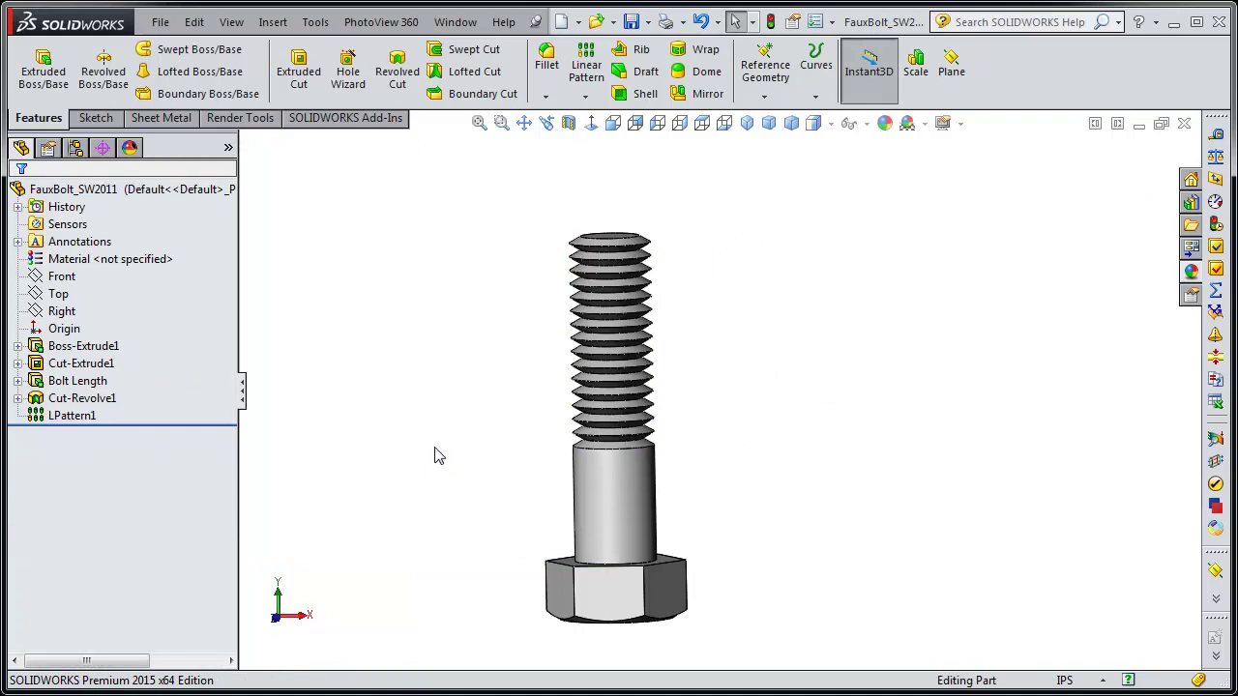
pyautogui.moveTo(435, 481); pyautogui.dragTo(434, 436, button='middle')
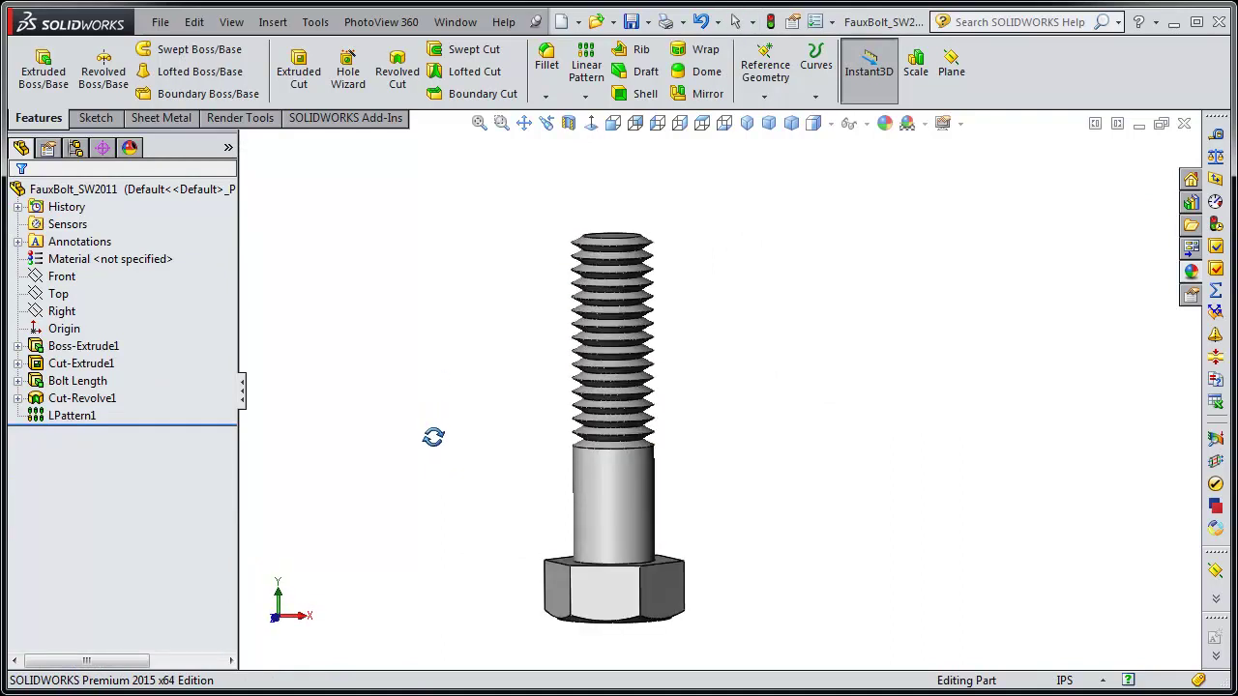
# - Widen LPattern1's groove spacing to 0.1875in by adding +.125 to 0.0625in
pyautogui.rightClick(70, 418)
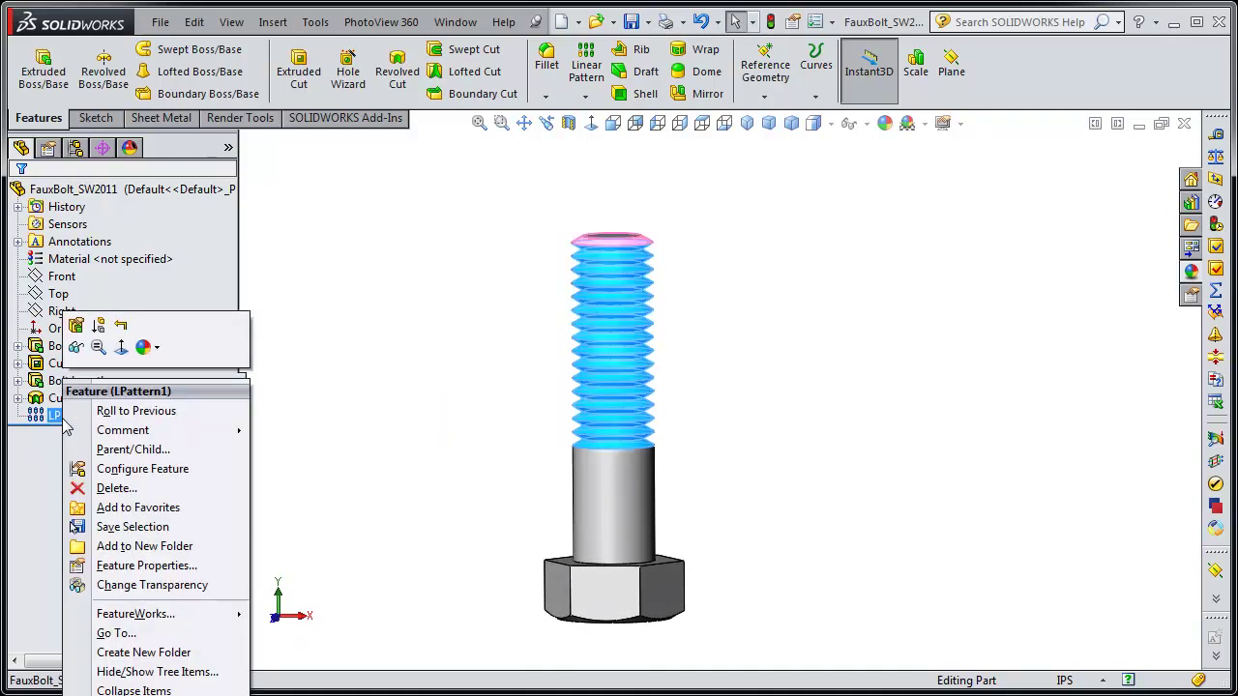
pyautogui.click(77, 327)
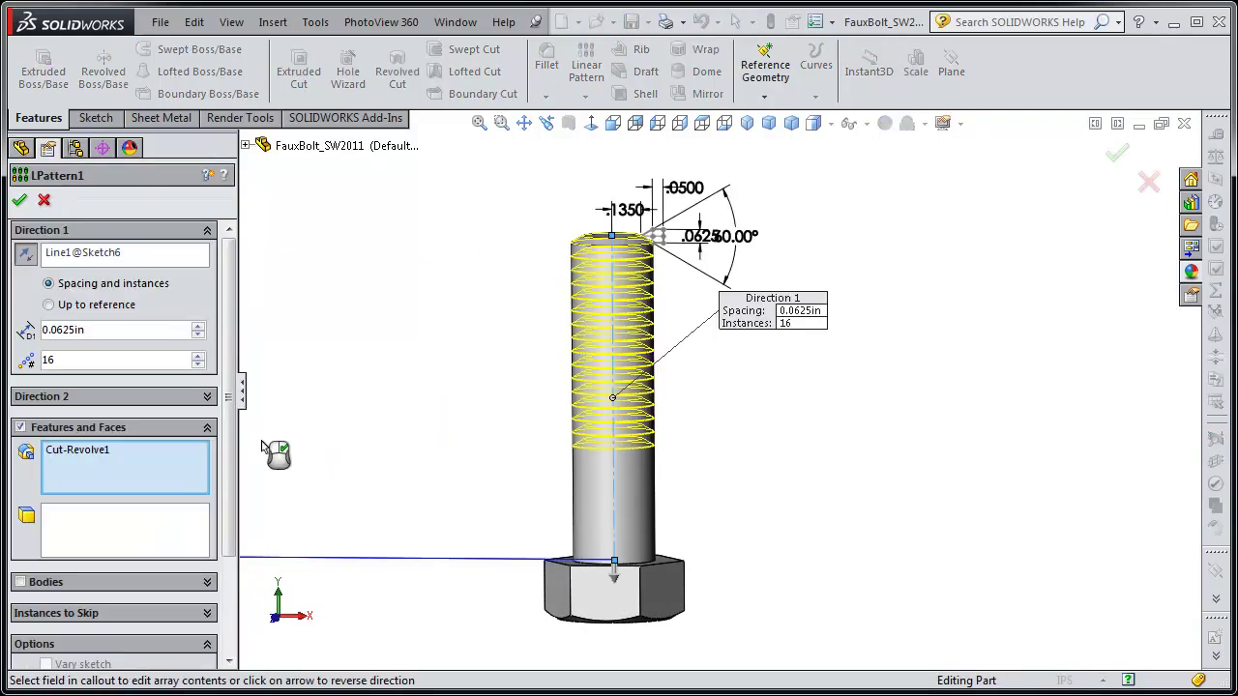
pyautogui.click(101, 330)
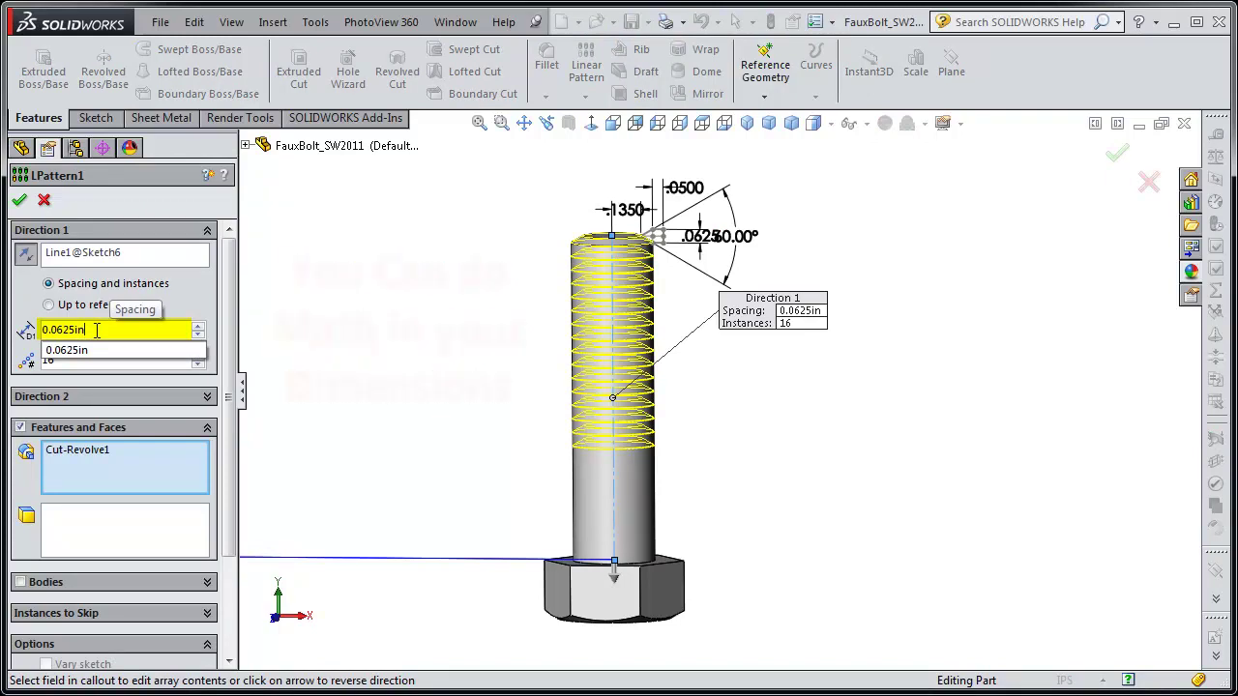
pyautogui.write('+')
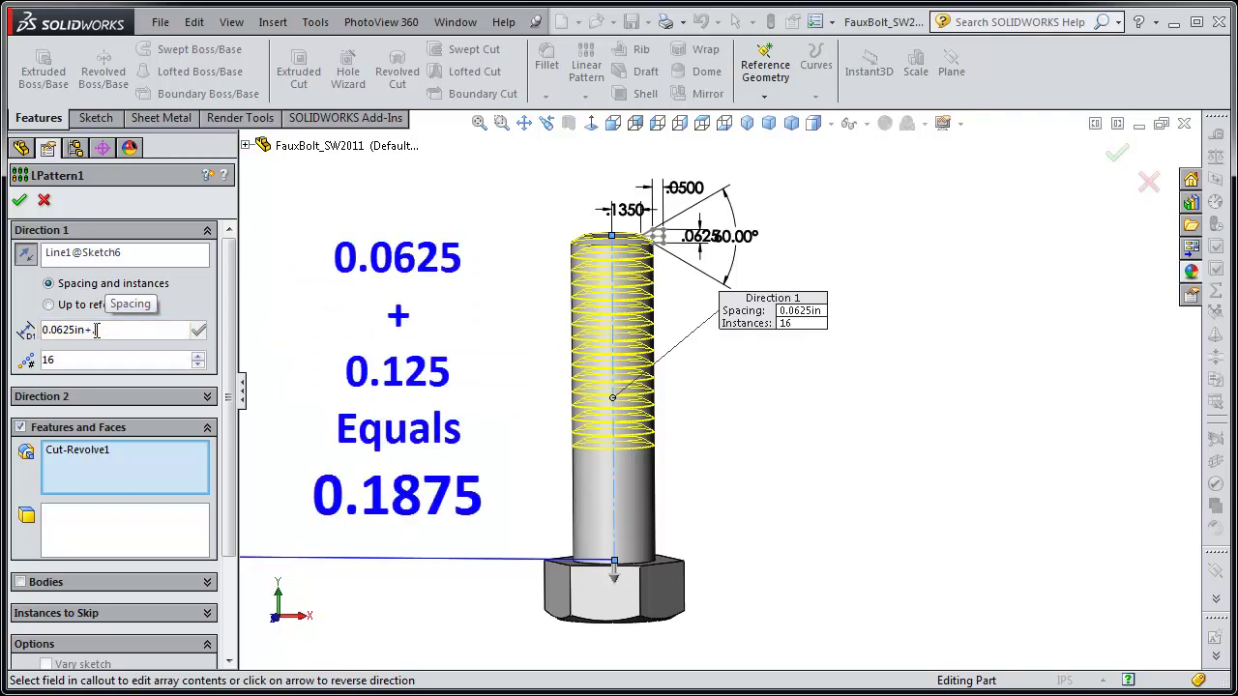
pyautogui.write('.125')
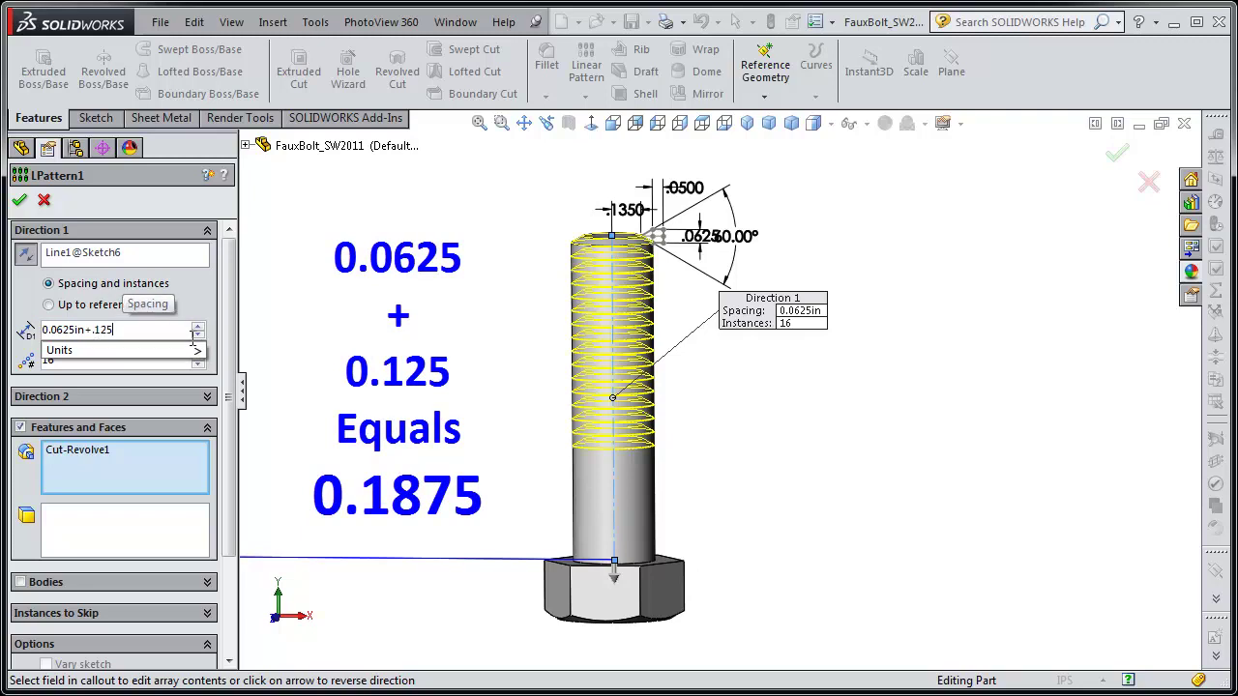
pyautogui.click(154, 350)
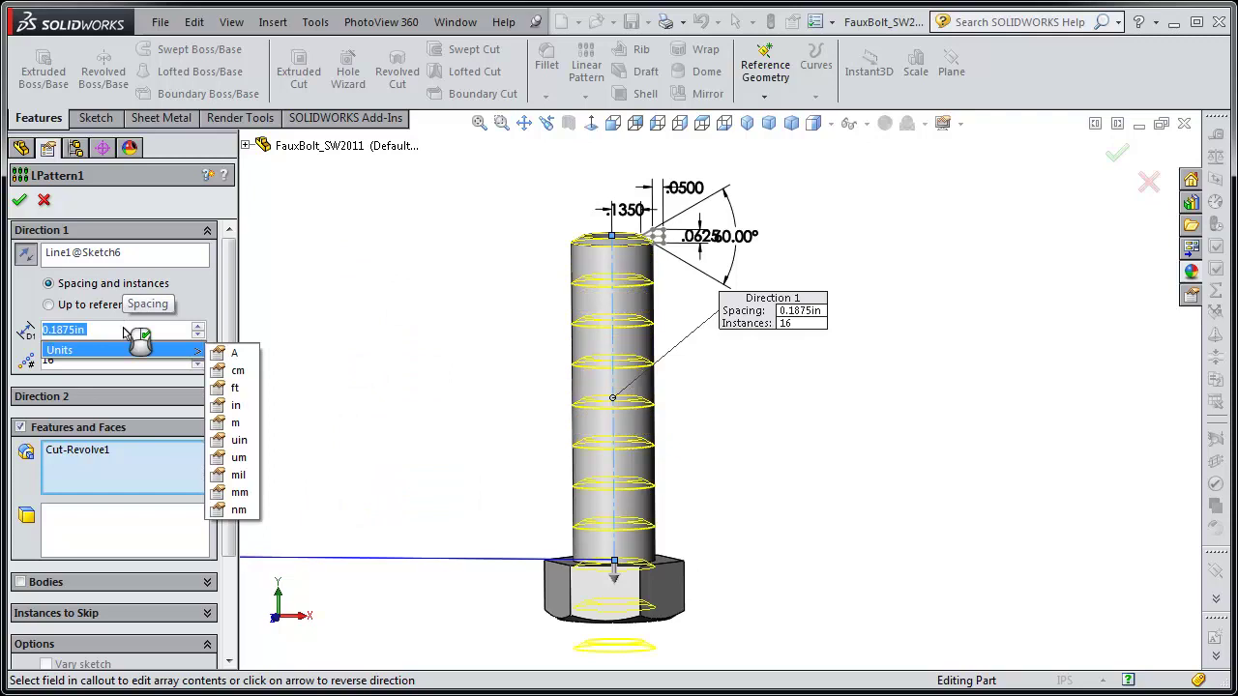
pyautogui.press('Return')
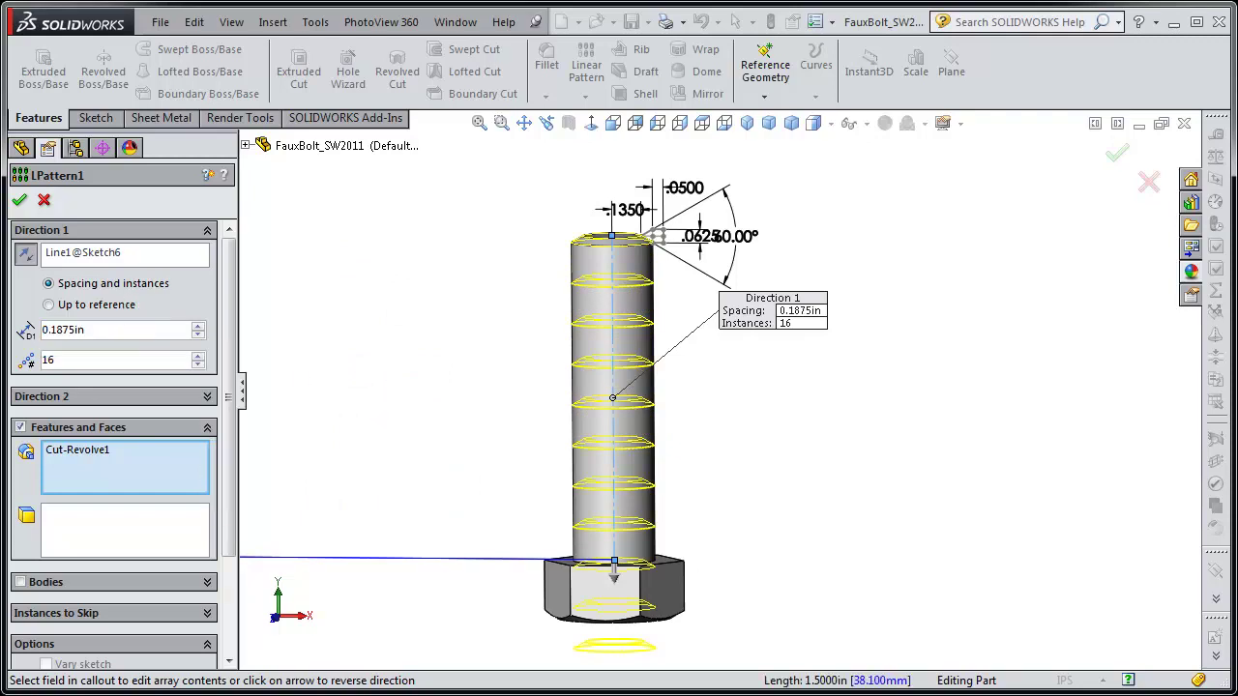
pyautogui.click(24, 203)
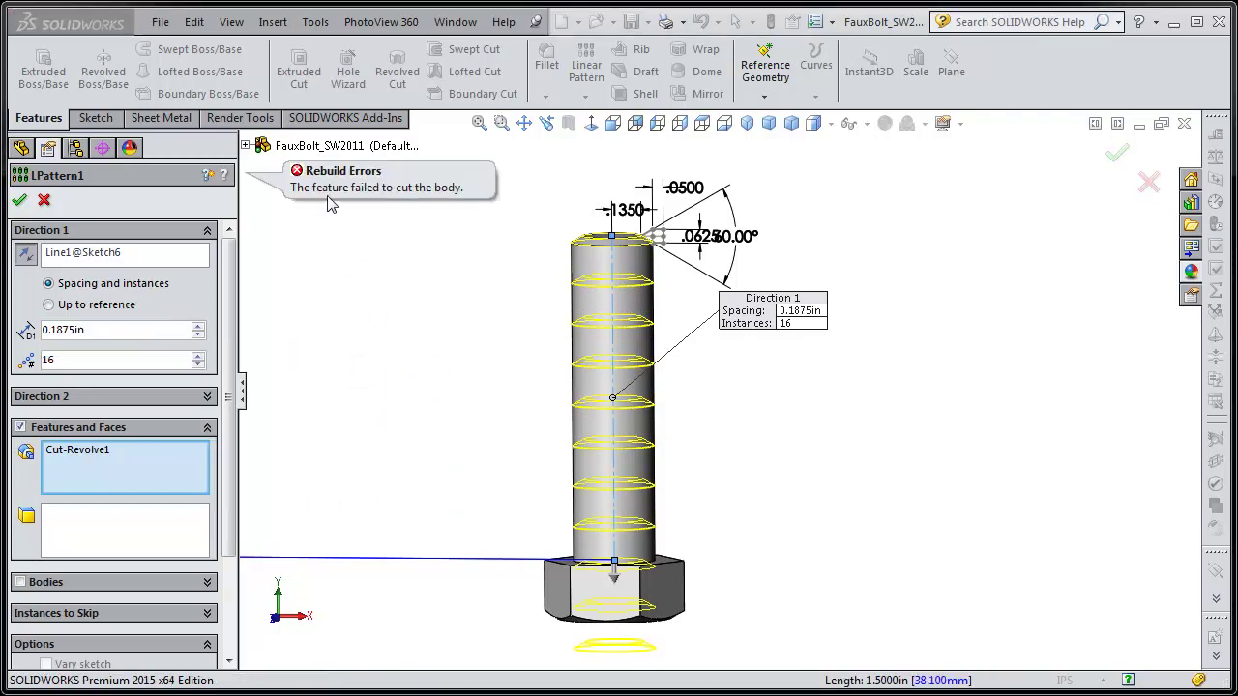
pyautogui.scroll(3, 641, 556)
pyautogui.scroll(-3, 638, 581)
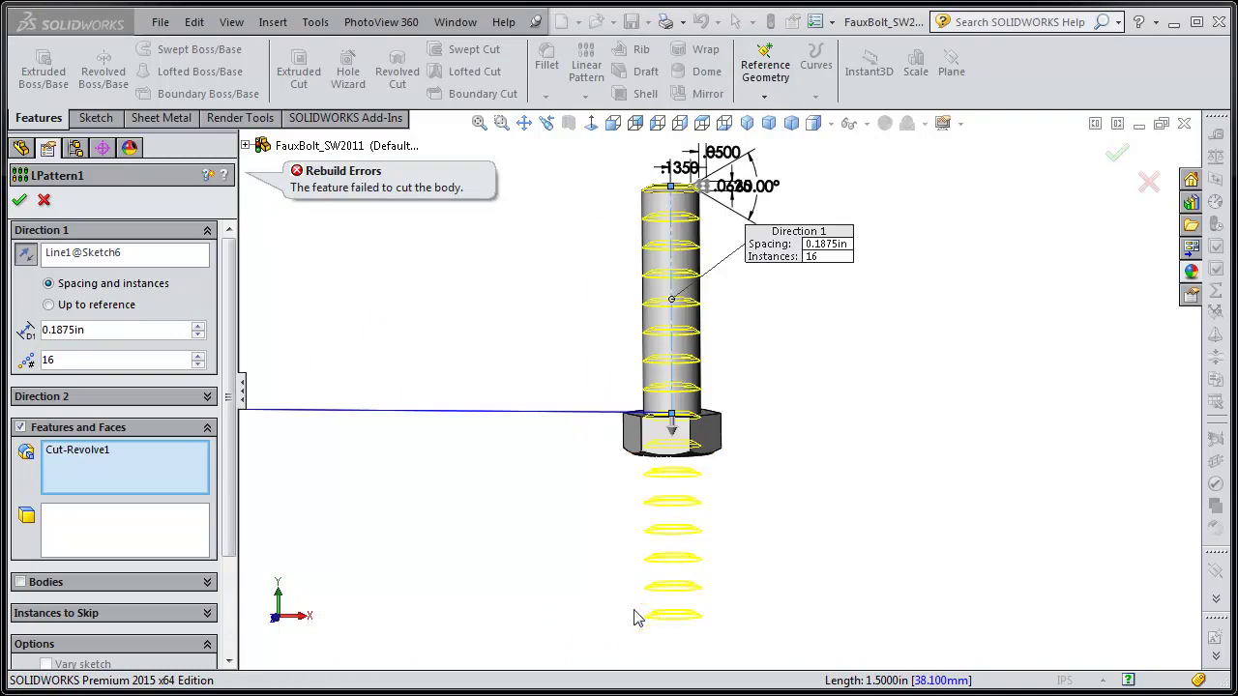
# - Set LPattern1 to 4 groove instances and accept the pattern
pyautogui.doubleClick(74, 358)
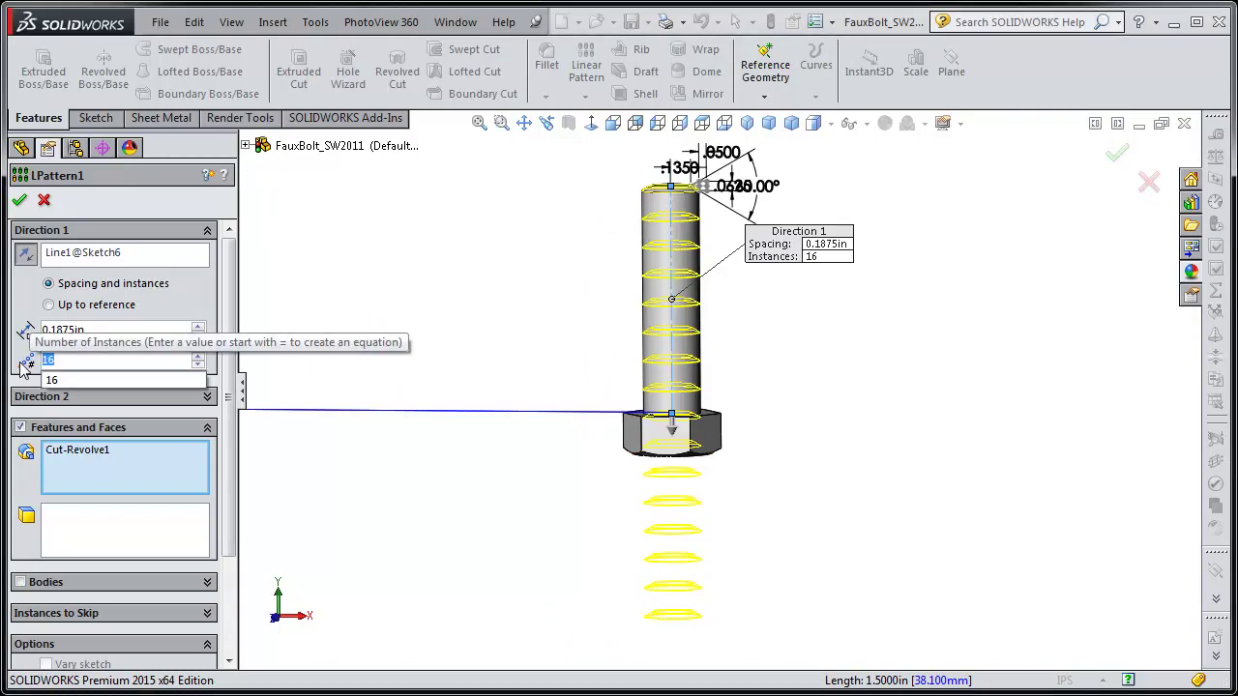
pyautogui.write('4')
pyautogui.press('Return')
pyautogui.click(18, 199)
pyautogui.moveTo(520, 458)
pyautogui.mouseDown(button='middle')
pyautogui.moveTo(503, 335)
pyautogui.moveTo(509, 441)
pyautogui.mouseUp(button='middle')
pyautogui.scroll(-3, 726, 229)
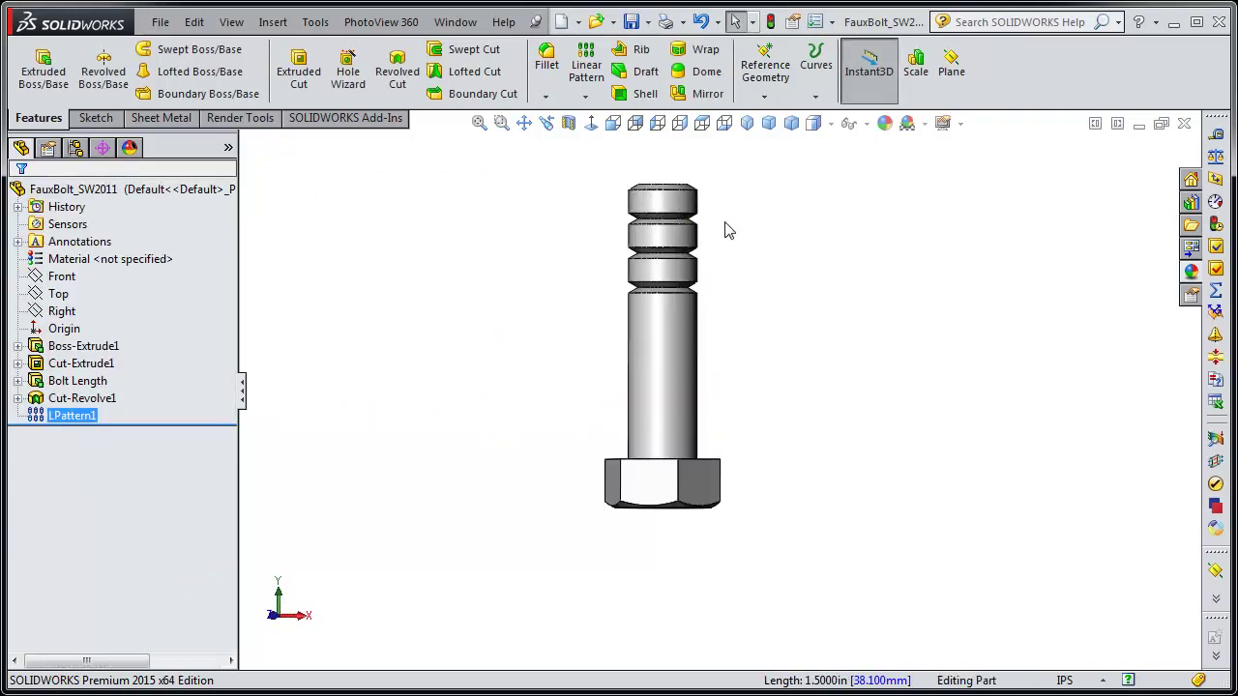
pyautogui.scroll(2, 703, 275)
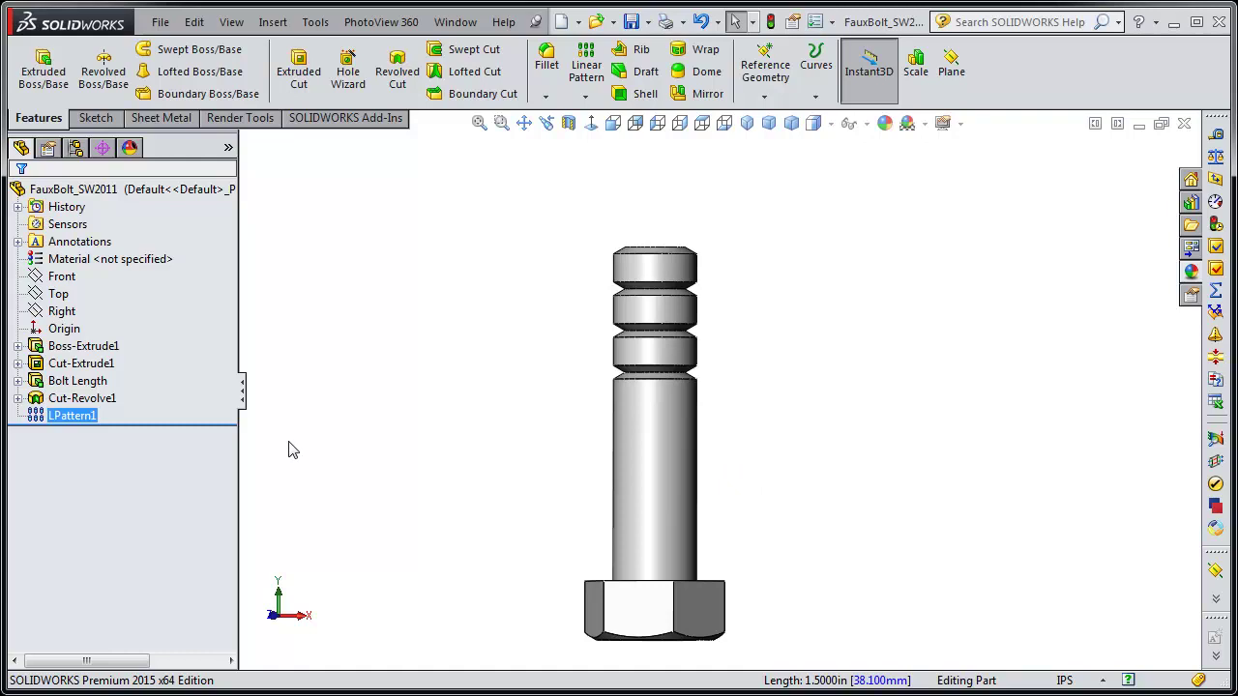
# - Edit LPattern1 to 1/16 (0.0625in) spacing and 16 instances, then view the bolt isometrically
pyautogui.rightClick(71, 419)
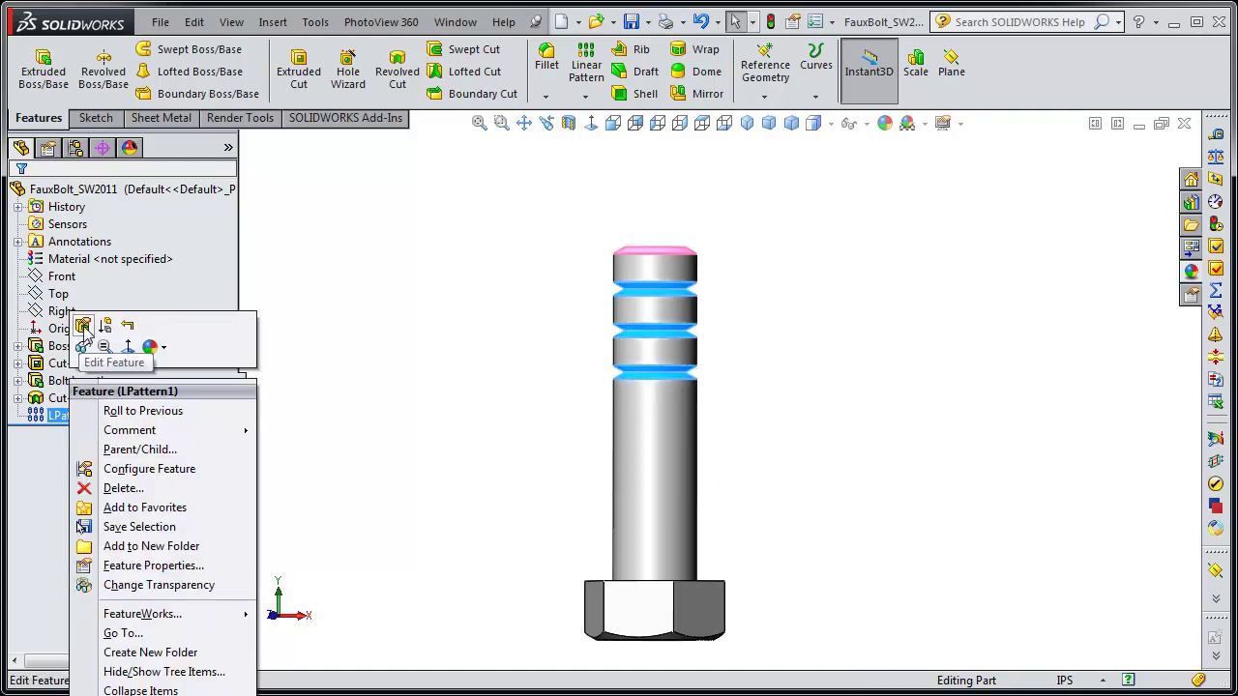
pyautogui.click(89, 330)
pyautogui.hotkey('shift', 'Tab')
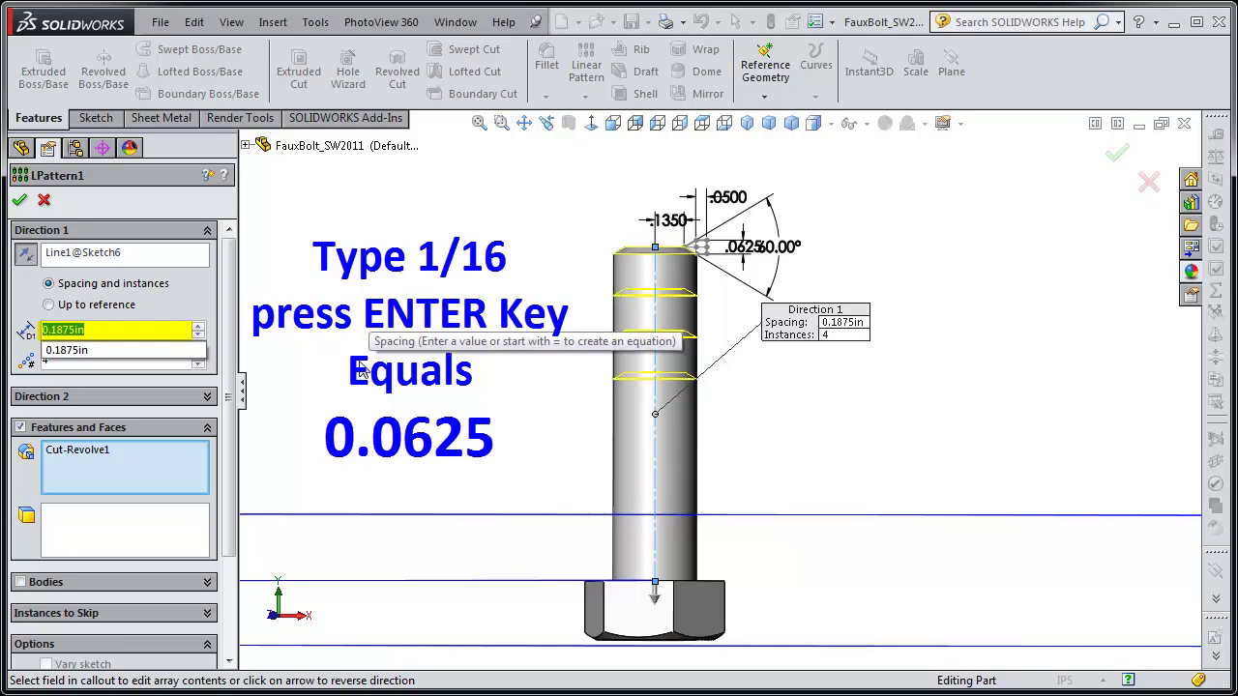
pyautogui.write('1')
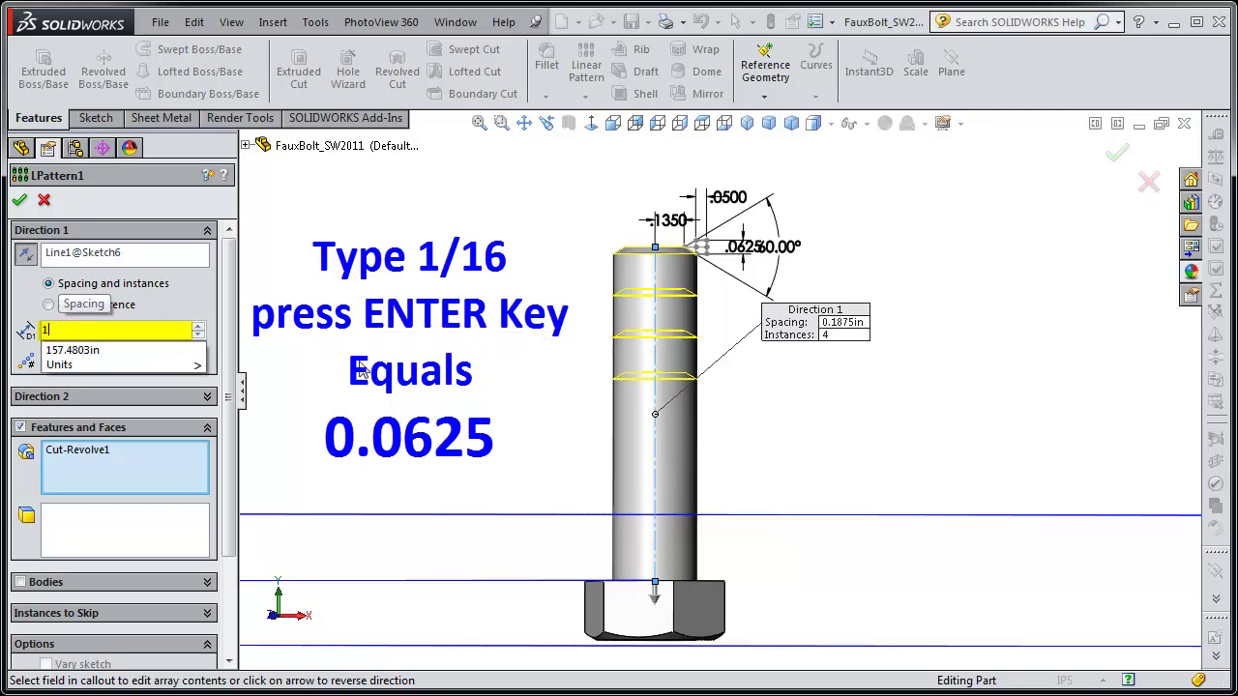
pyautogui.write('/16')
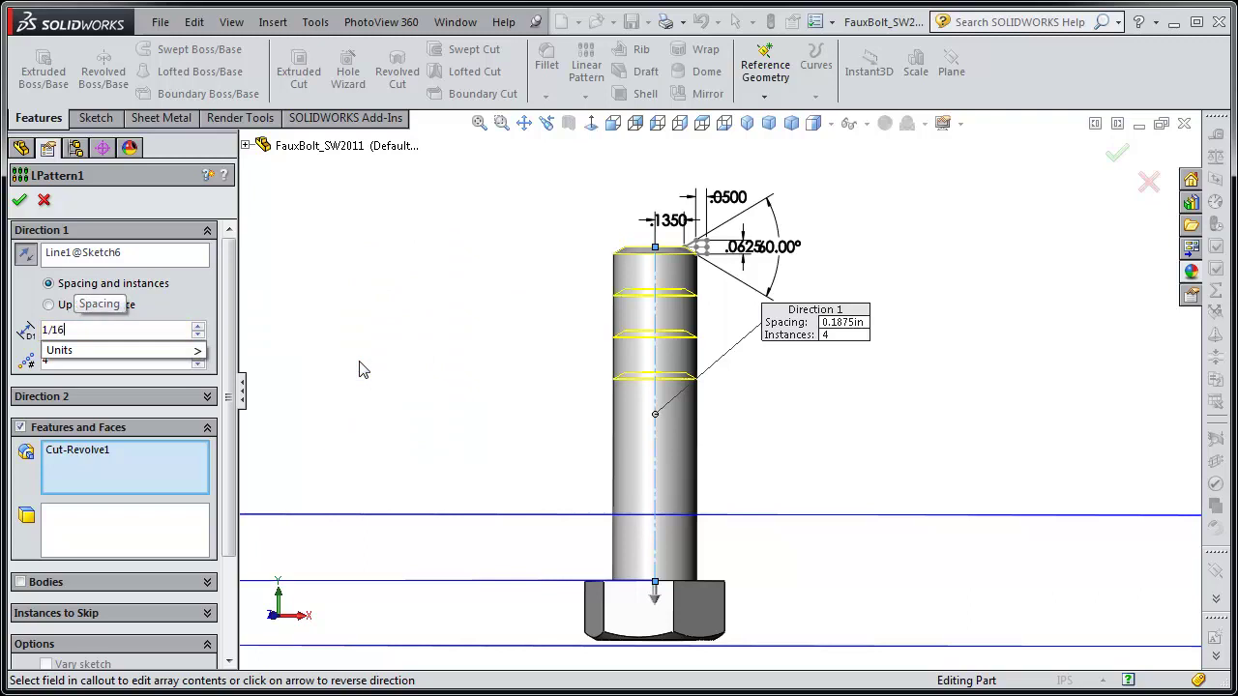
pyautogui.press('Return')
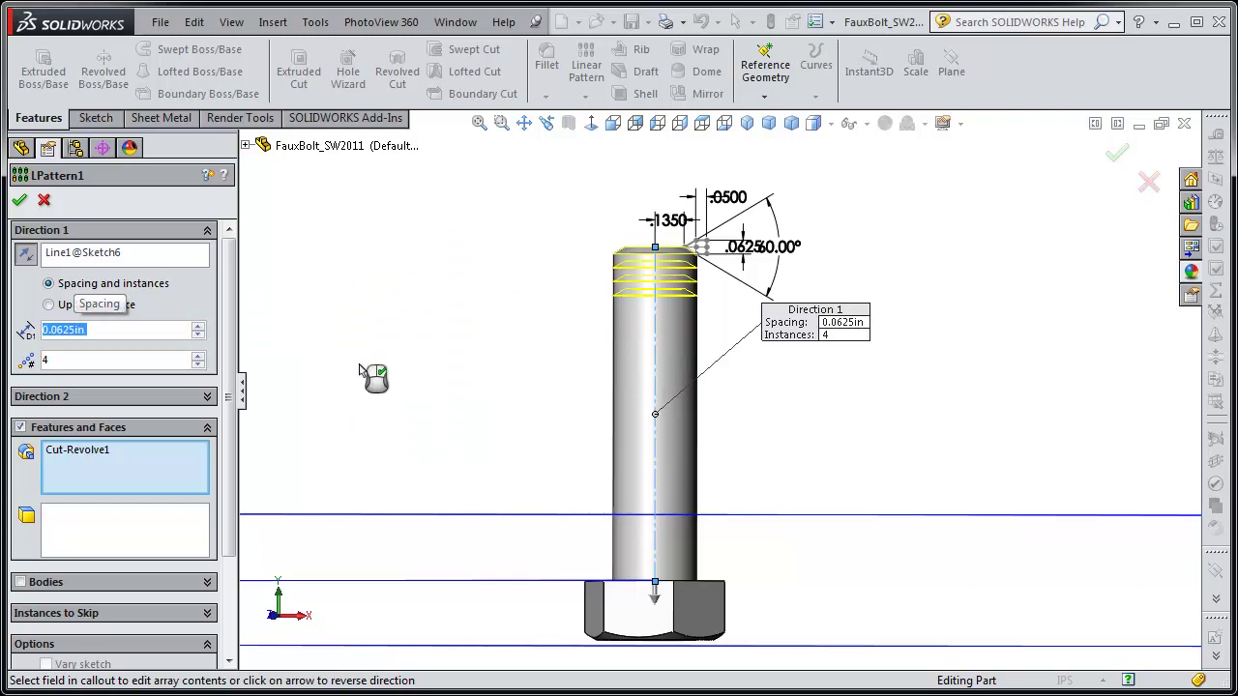
pyautogui.click(57, 363)
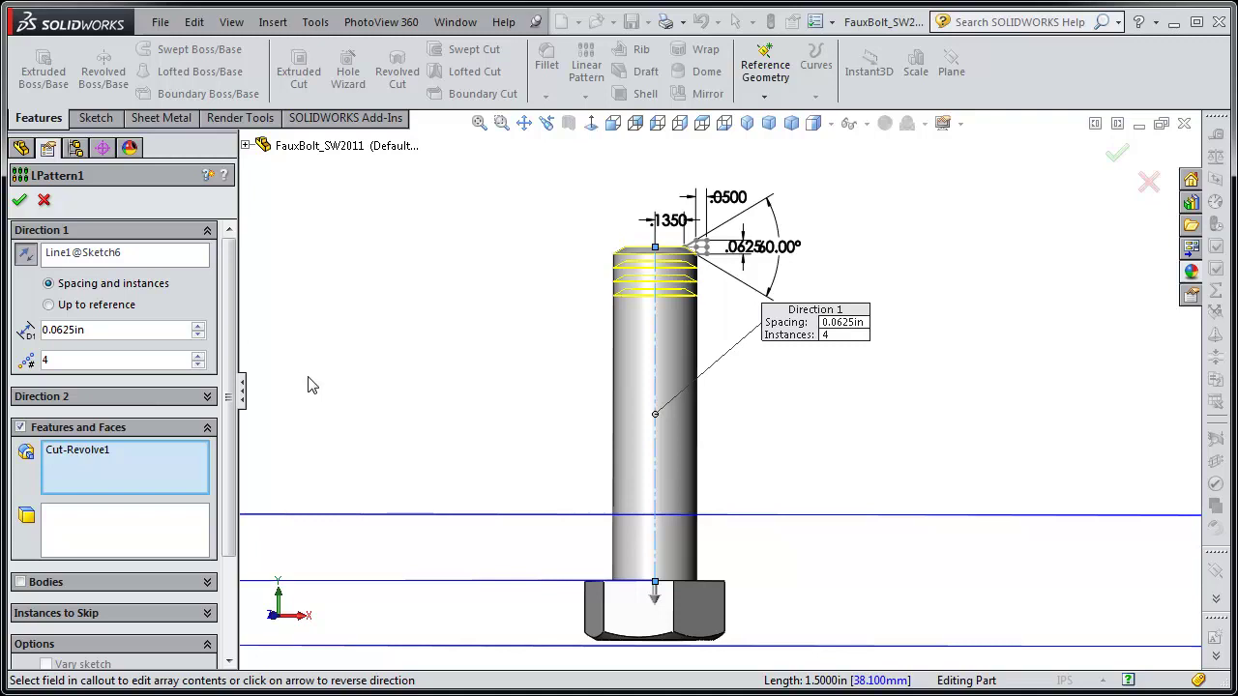
pyautogui.doubleClick(120, 359)
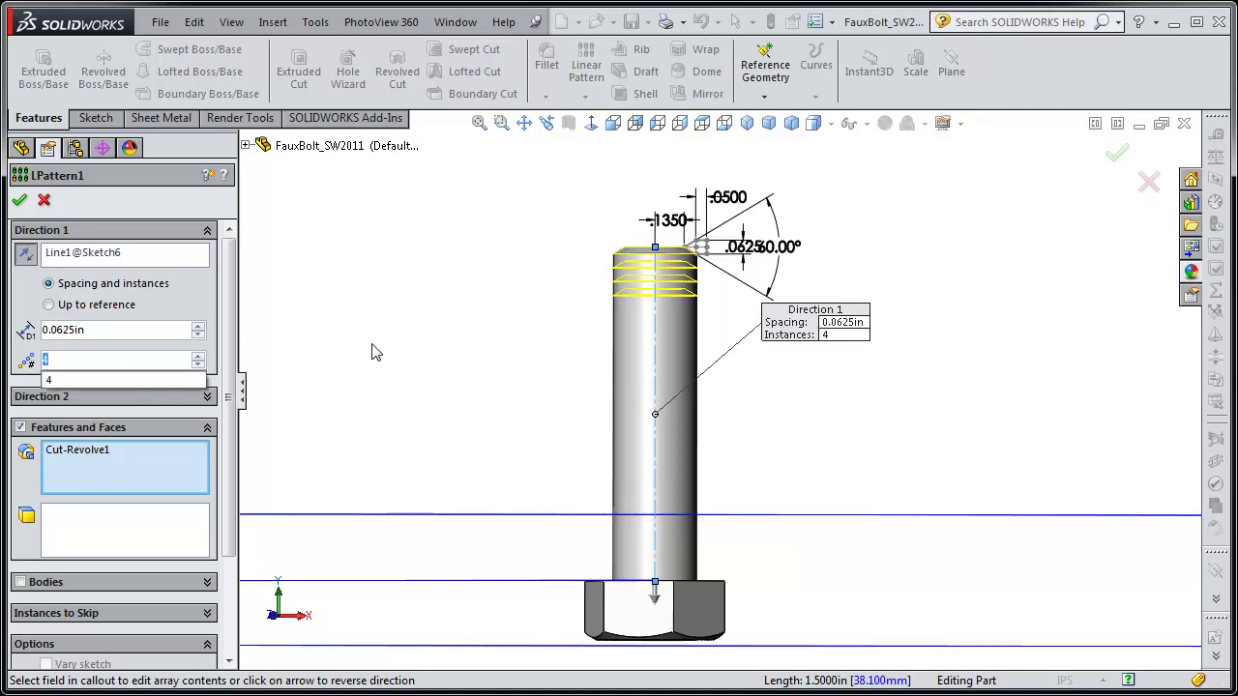
pyautogui.write('16')
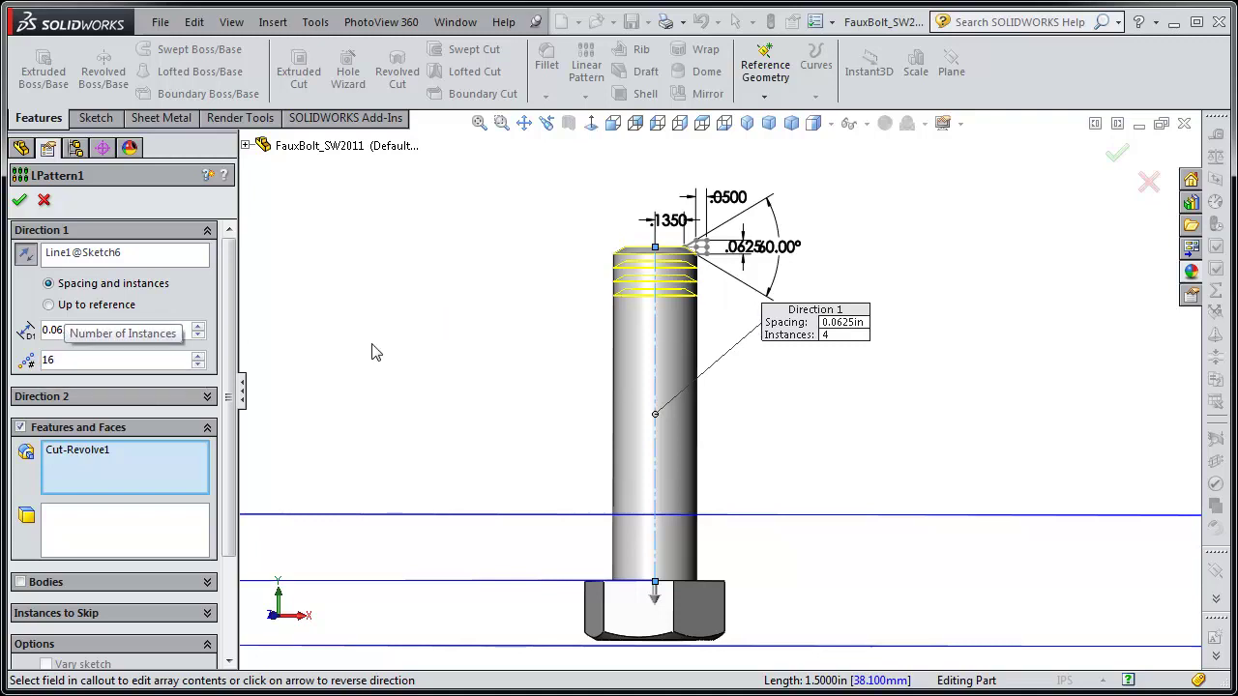
pyautogui.press('Return')
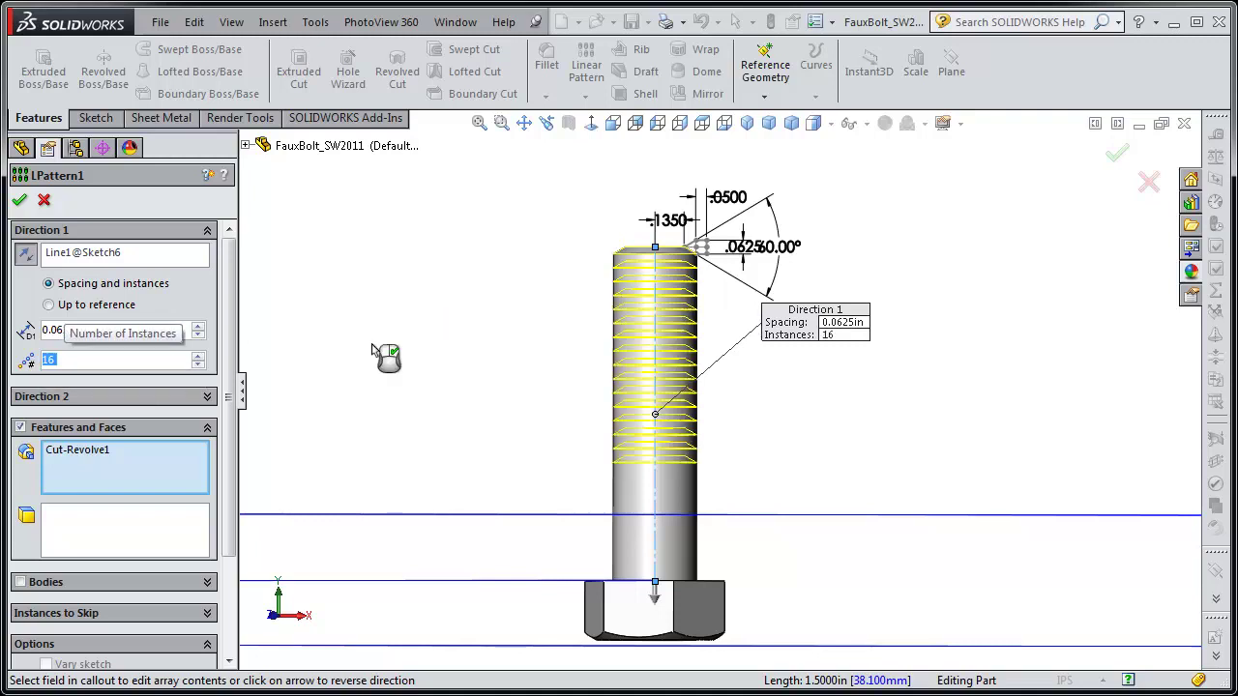
pyautogui.click(19, 201)
pyautogui.hotkey('ctrl', '7')
# - Close the FauxBolt_SW2011 part, choosing Save all to keep the changes
pyautogui.scroll(2, 542, 447)
pyautogui.scroll(-2, 848, 420)
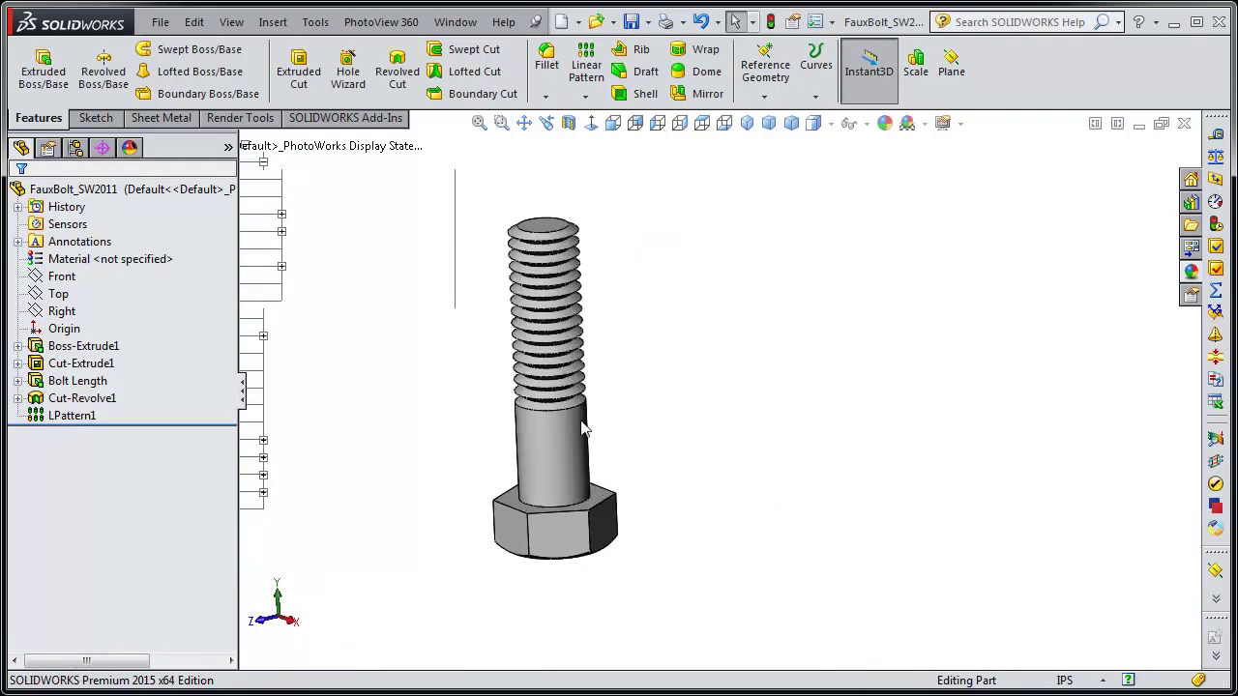
pyautogui.click(83, 347)
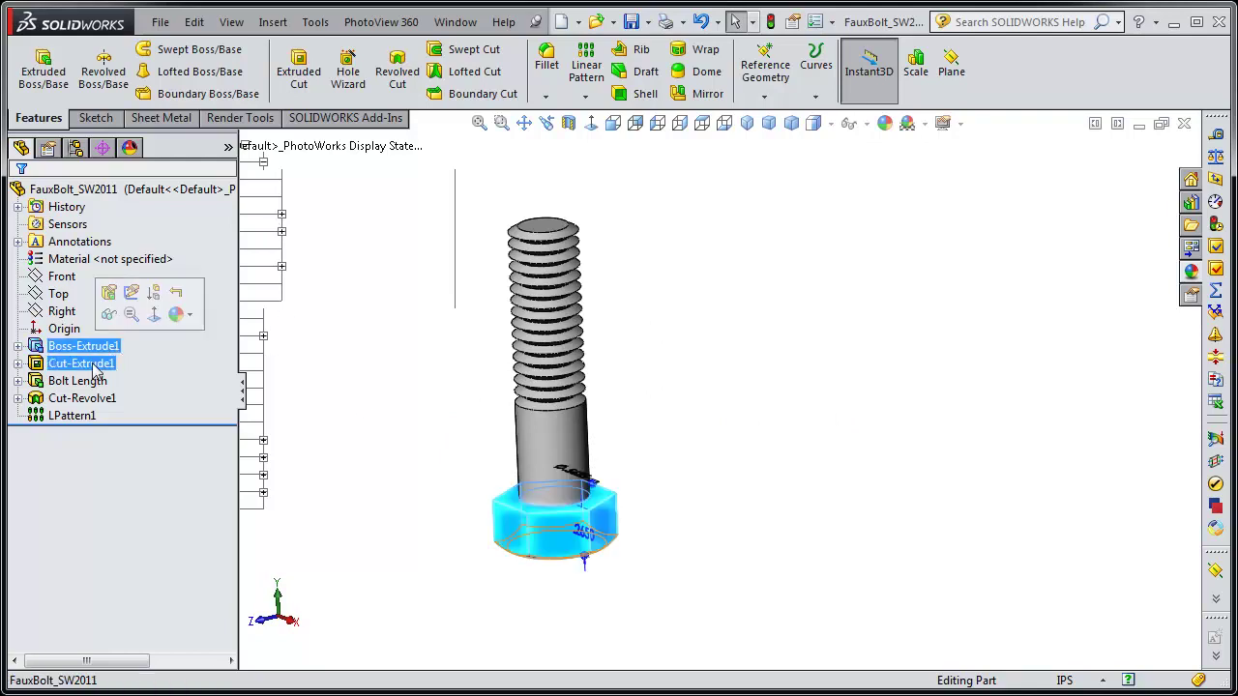
pyautogui.click(82, 364)
pyautogui.click(412, 367)
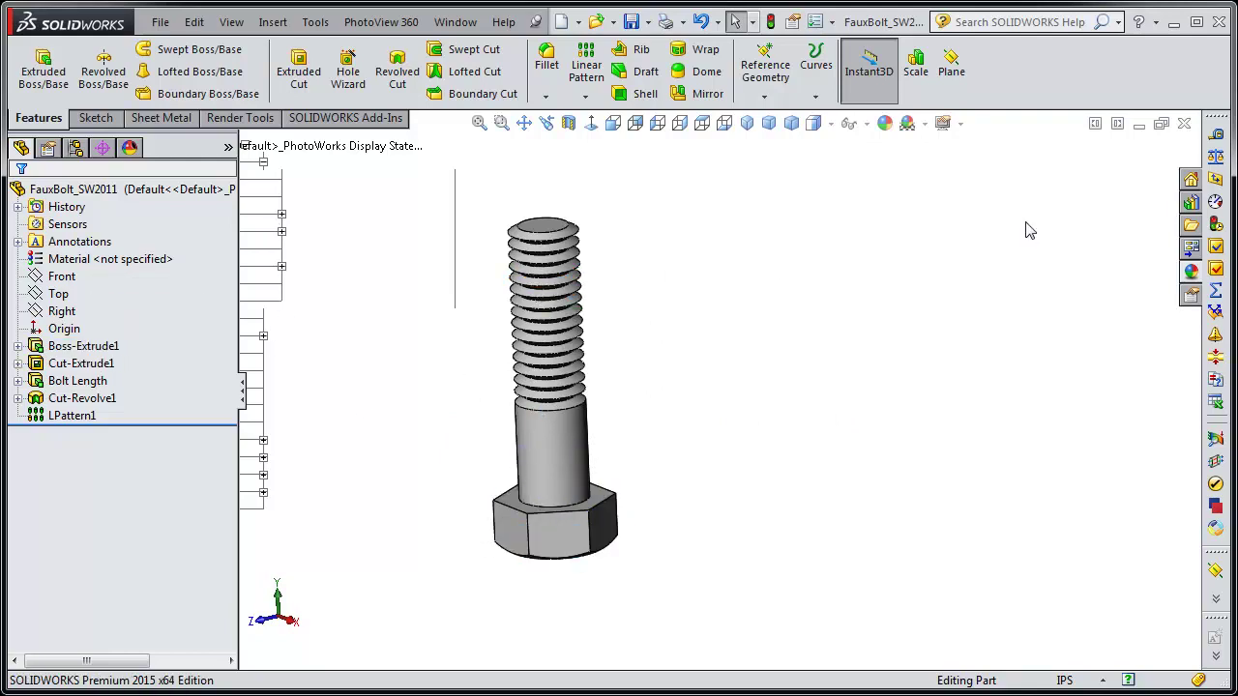
pyautogui.click(1184, 124)
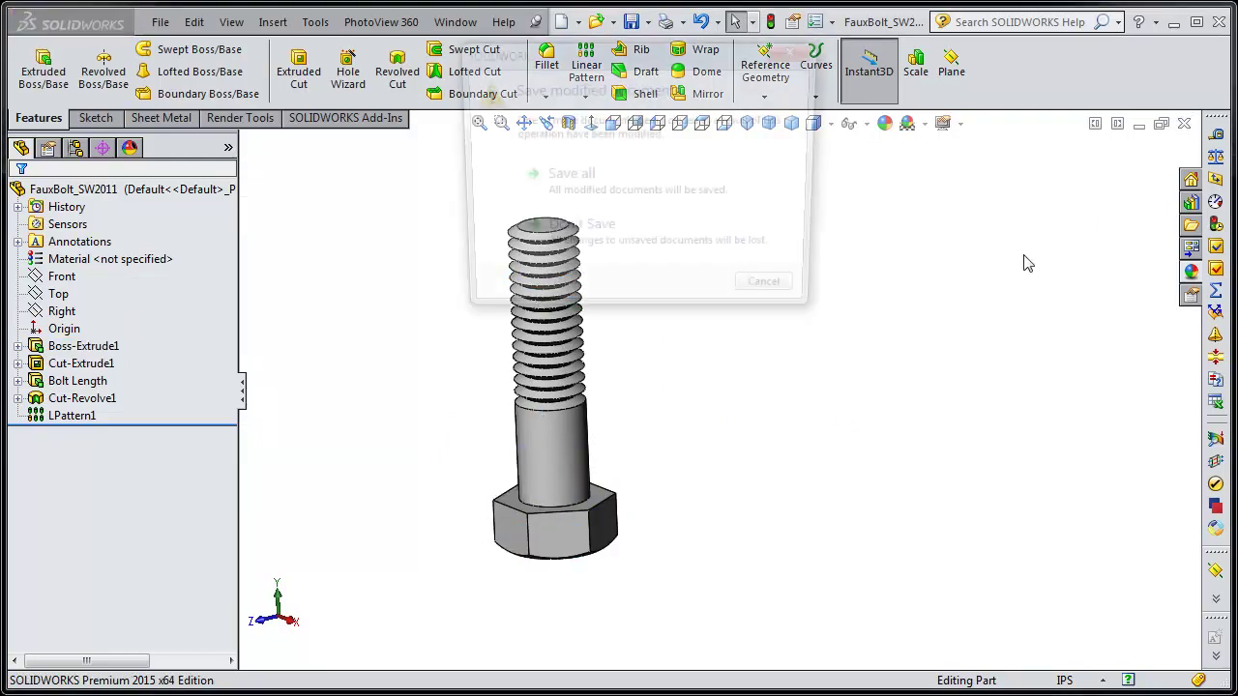
pyautogui.click(592, 180)
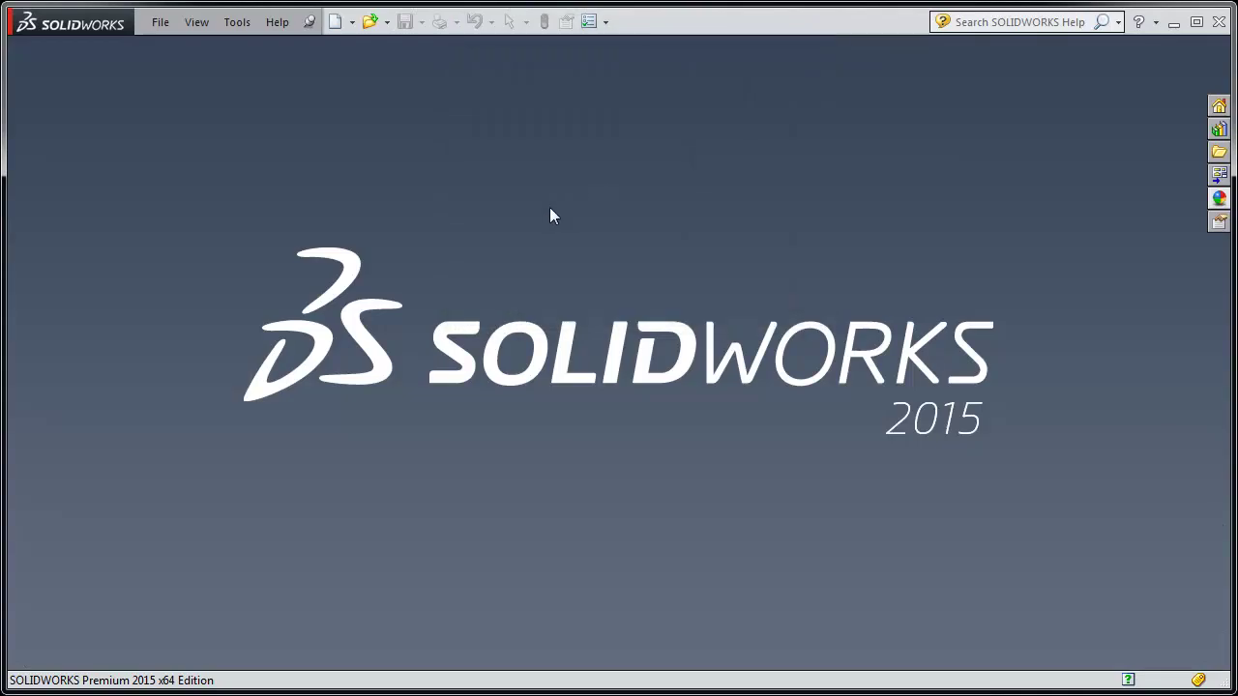
# - Reopen FauxBolt_SW2011 and orbit the bolt to inspect its faux threads
pyautogui.click(373, 25)
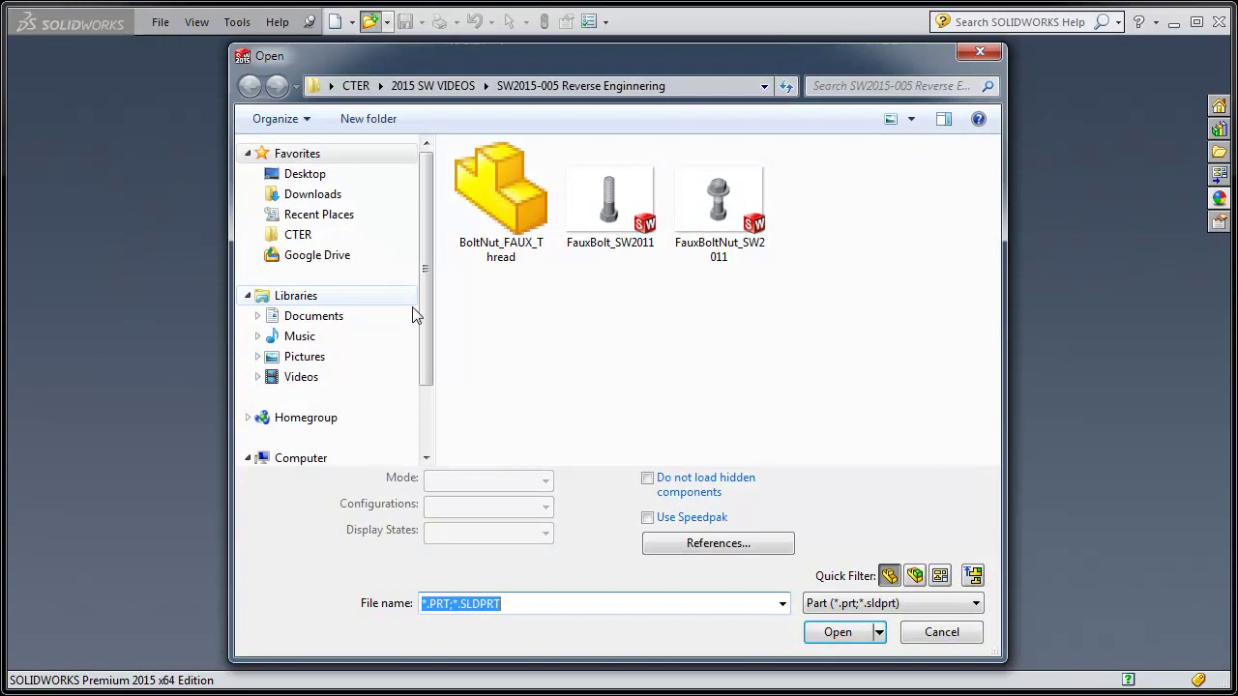
pyautogui.doubleClick(610, 201)
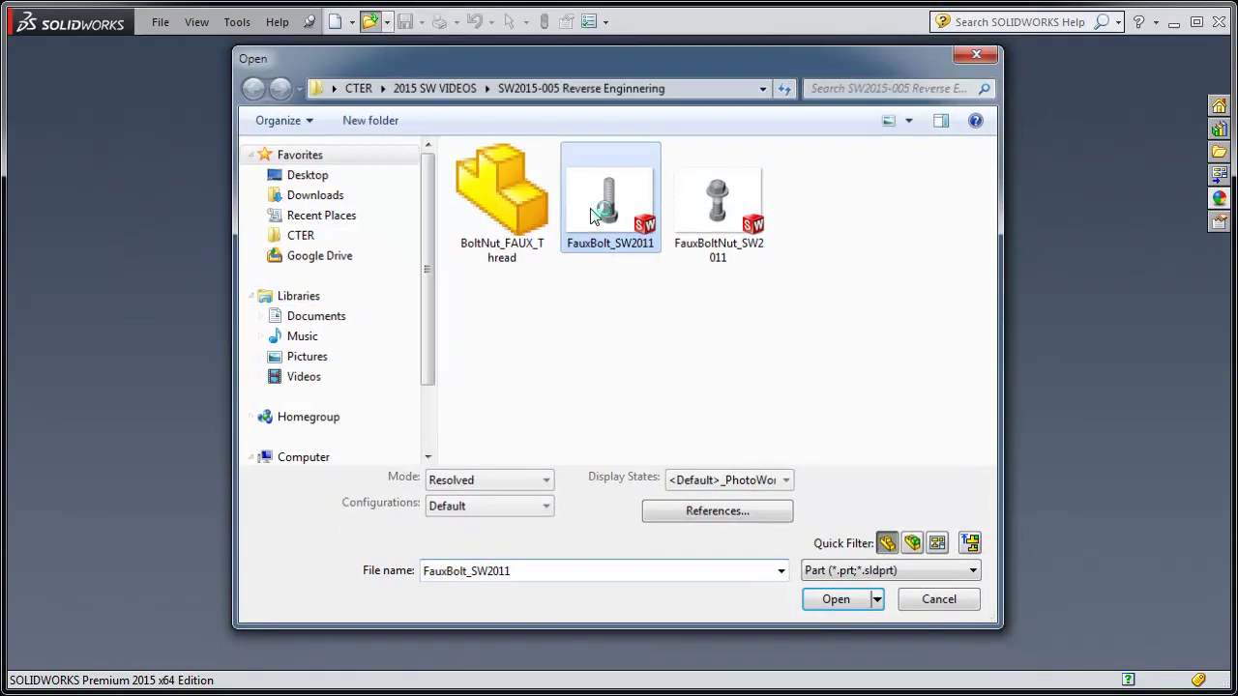
pyautogui.moveTo(377, 448); pyautogui.dragTo(415, 387, button='middle')
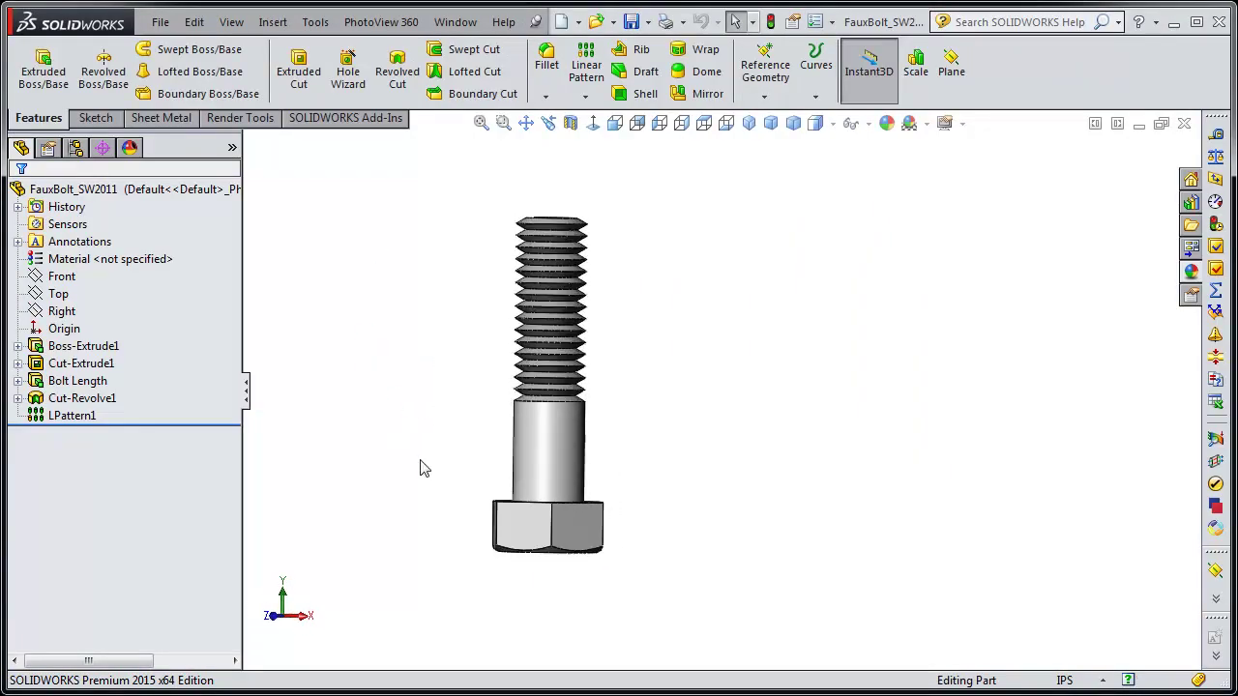